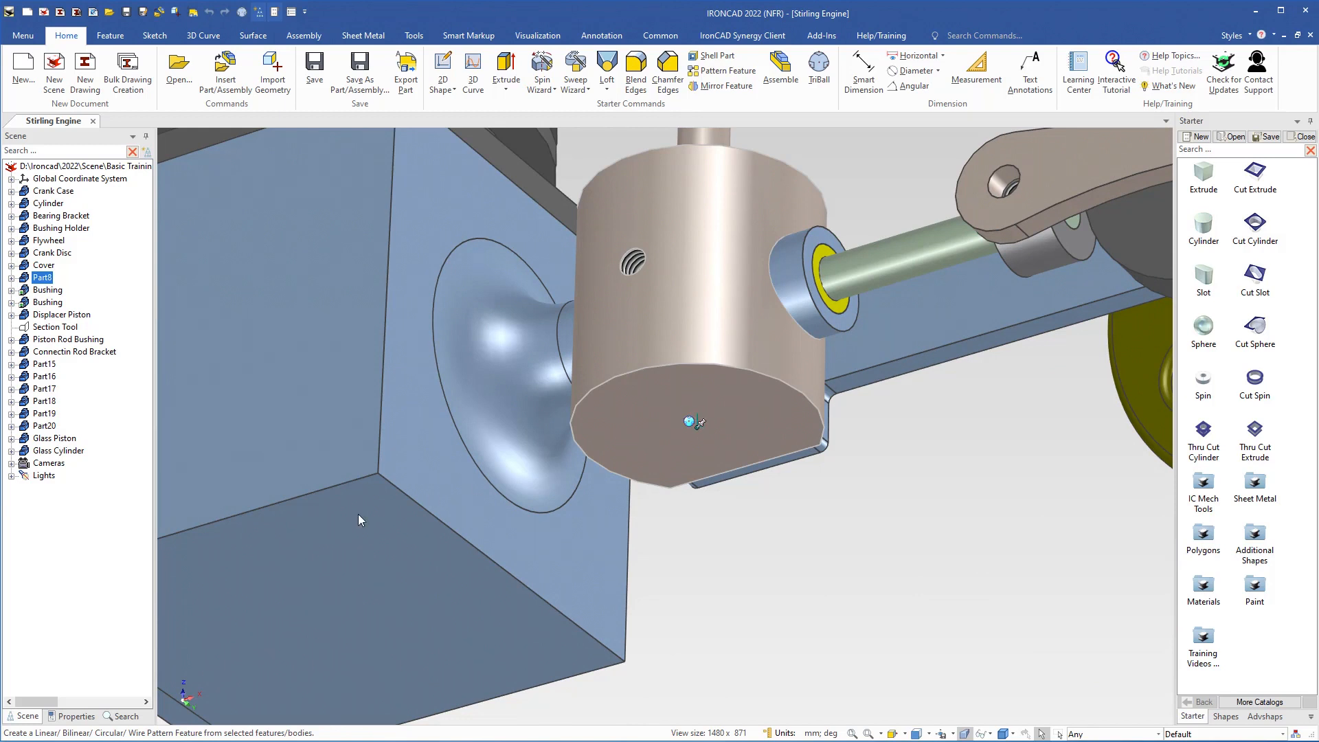
Step: Set the surface smoothness of Part8 to 60
left_click(71, 716)
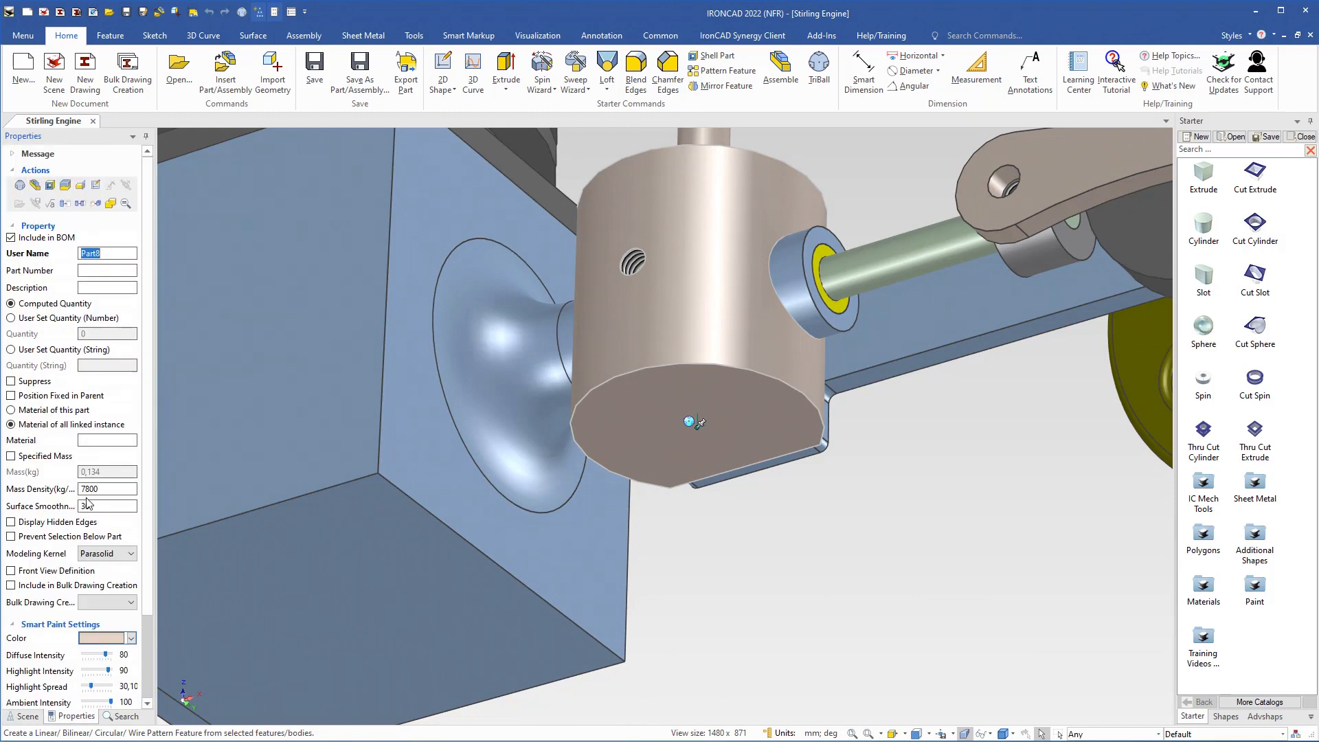
left_click(101, 507)
double_click(101, 507)
type("60")
key("Return")
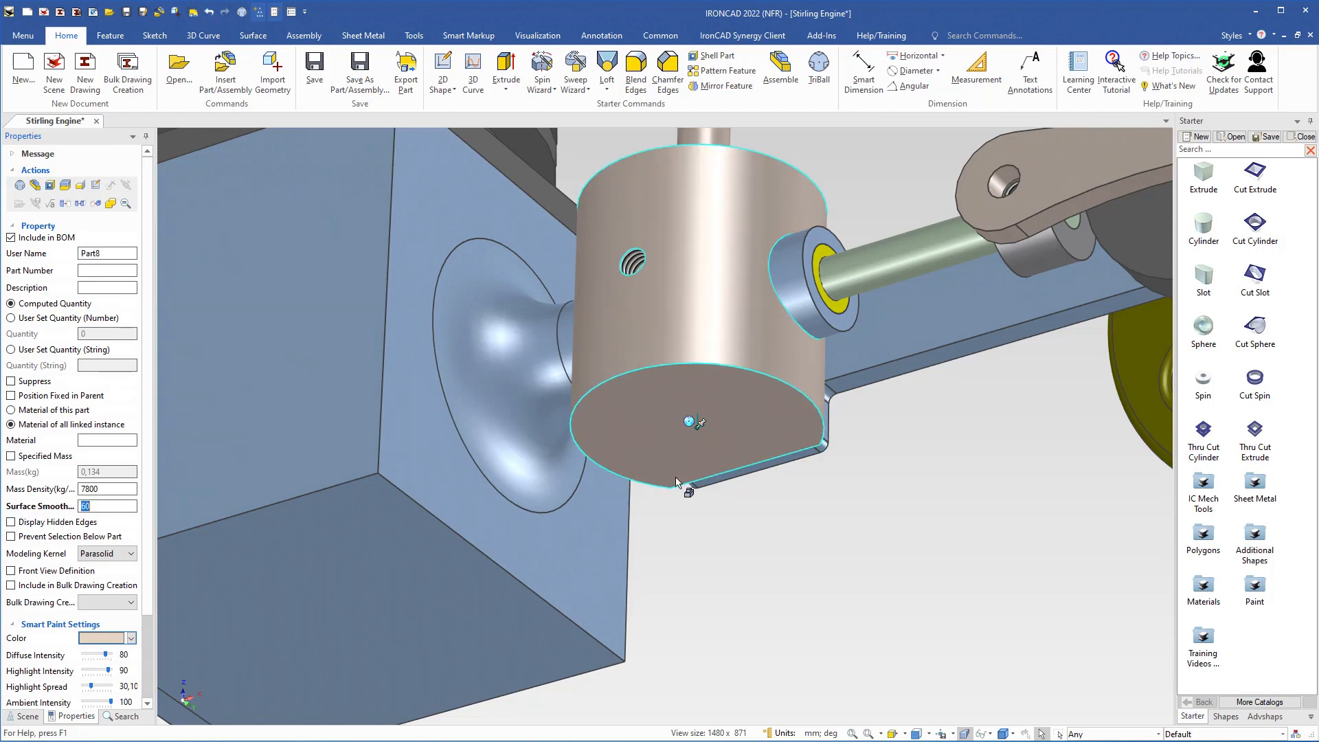
Step: Add a cylinder at the centre of the part's underside, shrunk to 10 units, and set its diameter to 10 mm
scroll(698, 431, "up", 2)
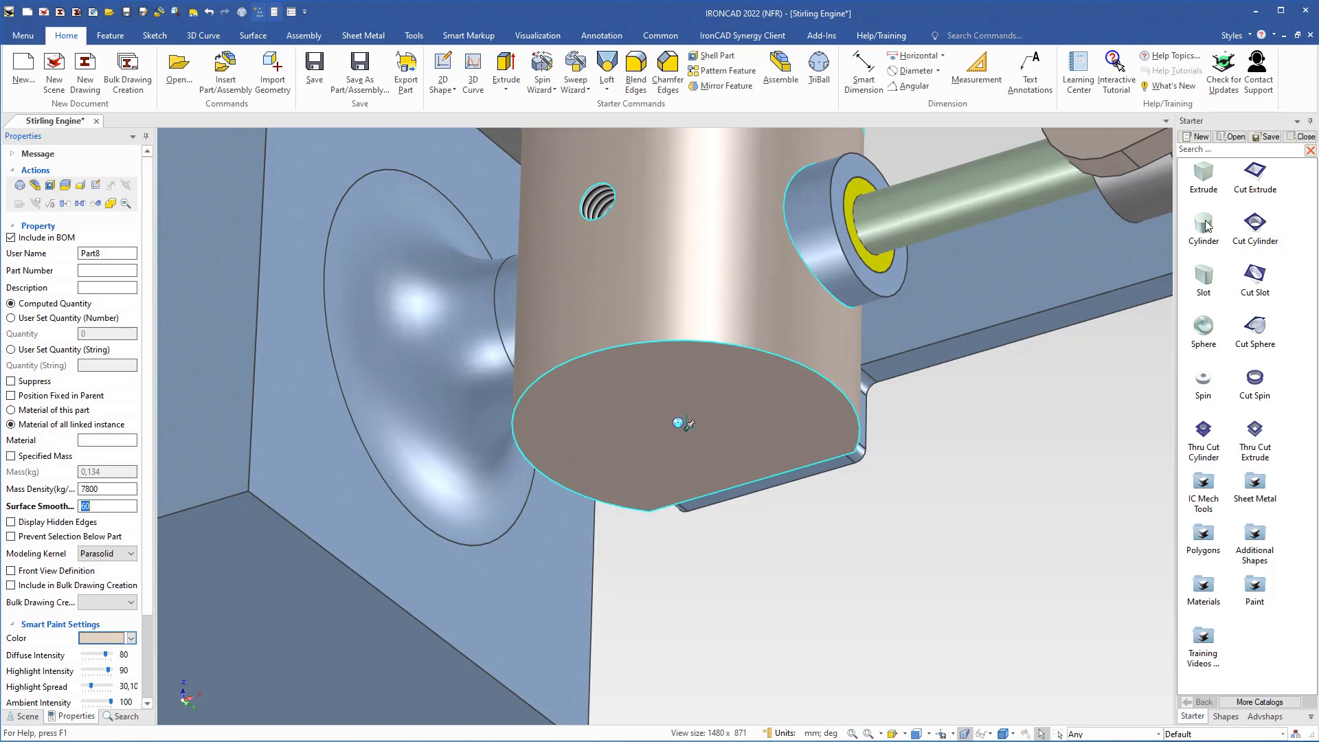
left_click_drag(1208, 227, 686, 430)
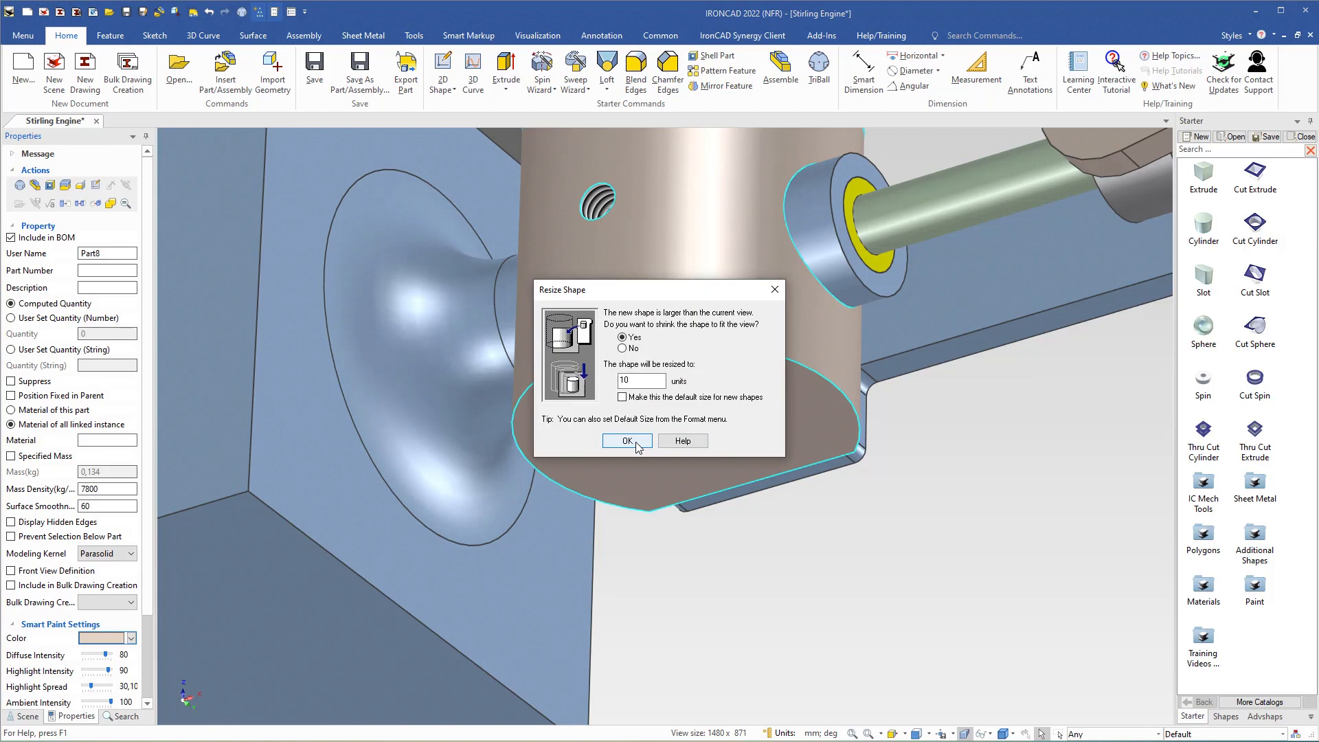
left_click(638, 447)
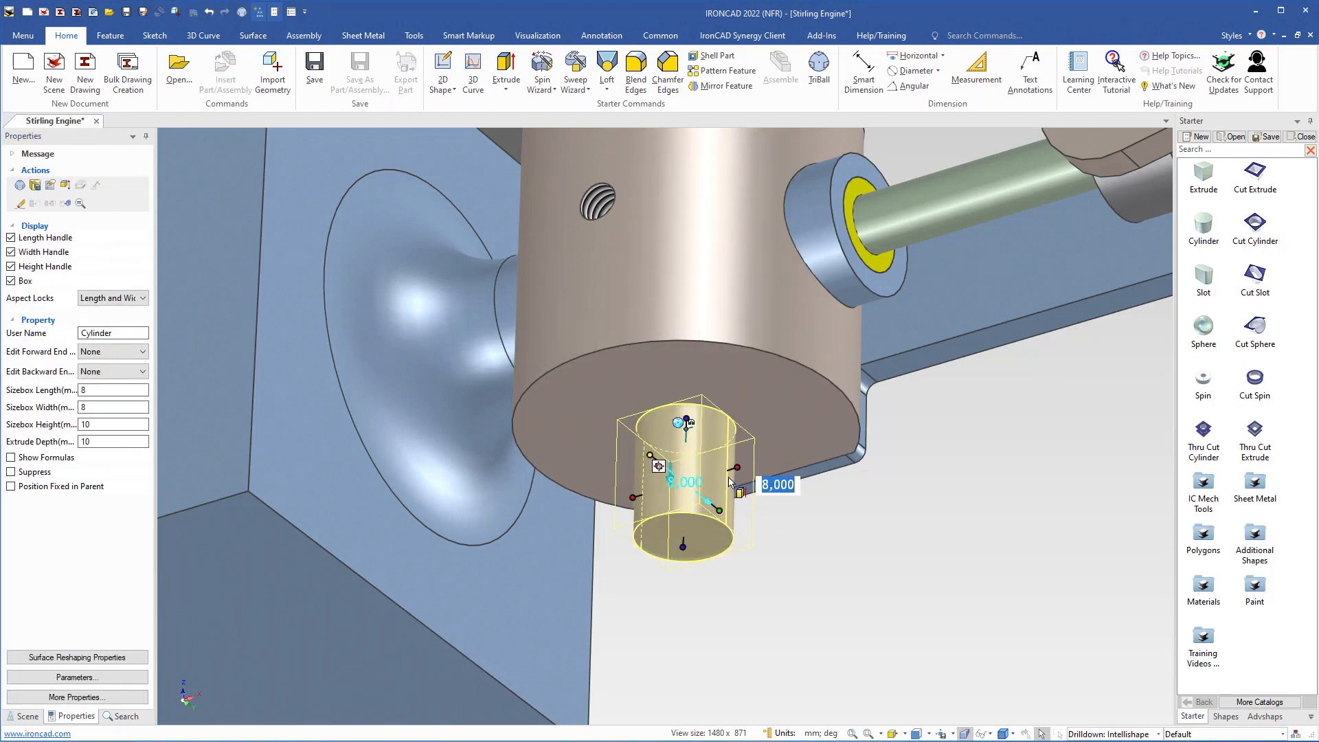
left_click_drag(741, 464, 749, 469)
type("10")
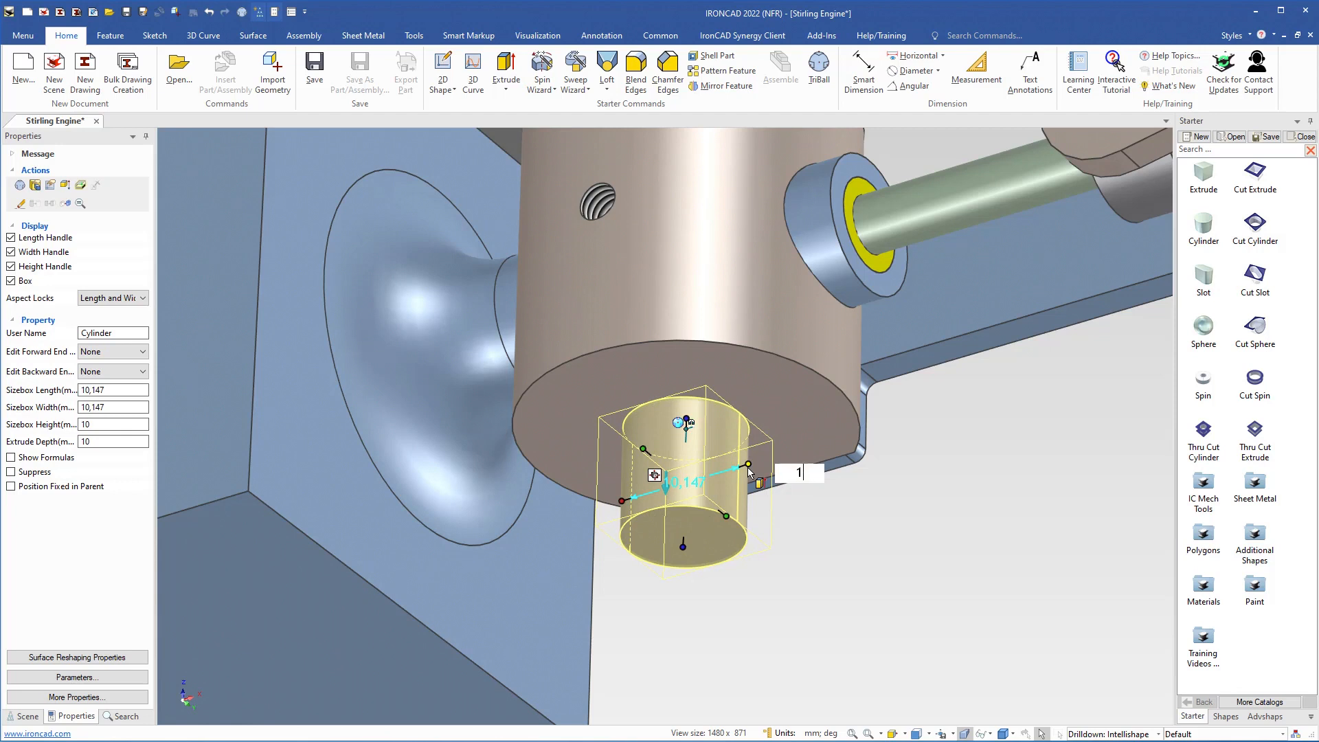
key("Return")
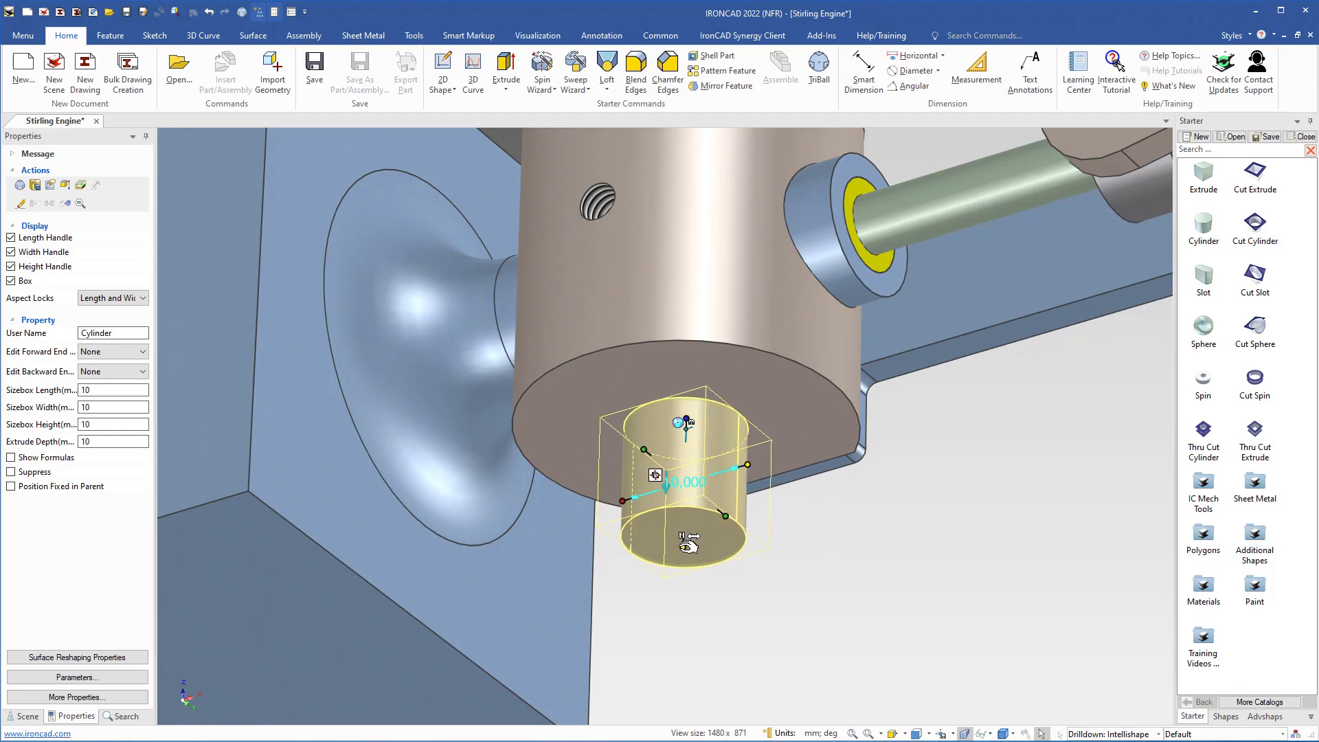
Step: Set the new cylinder's height to 8 mm and deselect it
left_click_drag(683, 546, 683, 550)
type("8")
key("Return")
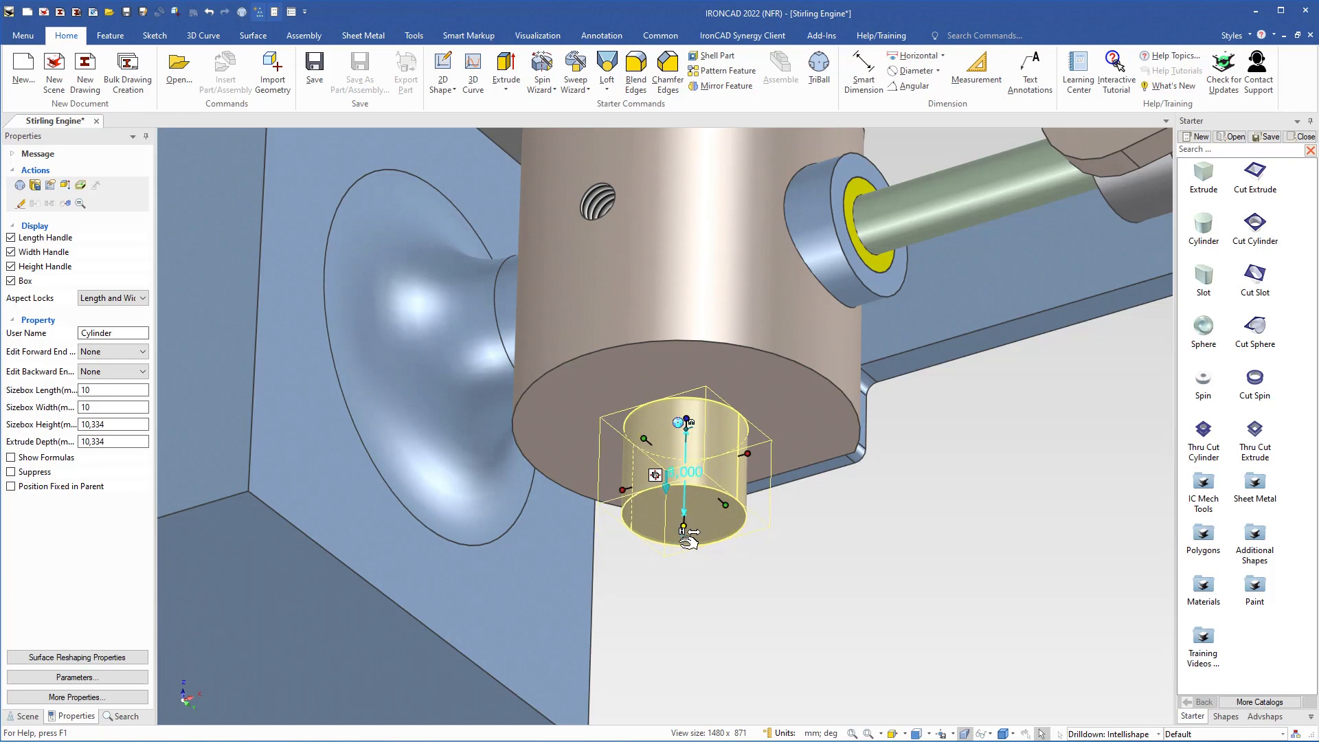
left_click(736, 568)
middle_click_drag(736, 567, 708, 534)
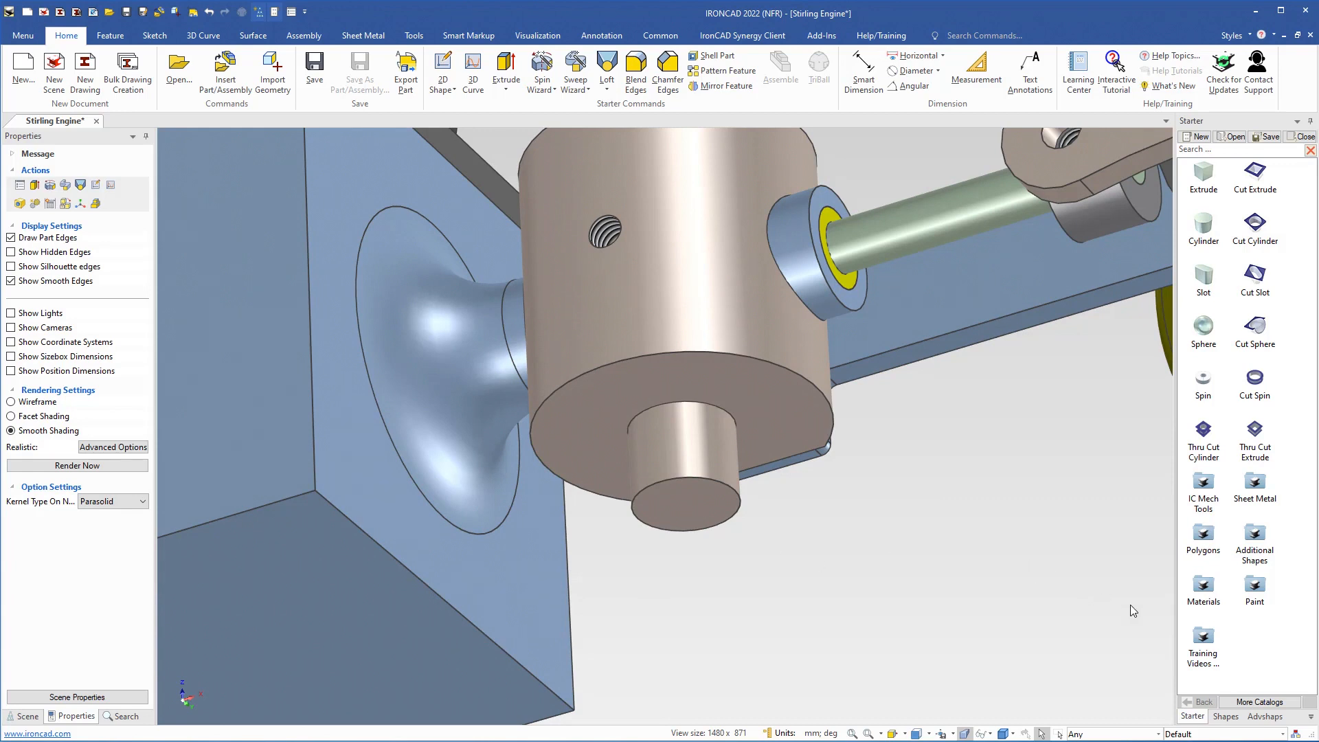
Step: Open the Shapes catalog and find the L3 Circles loft shape
left_click(1260, 701)
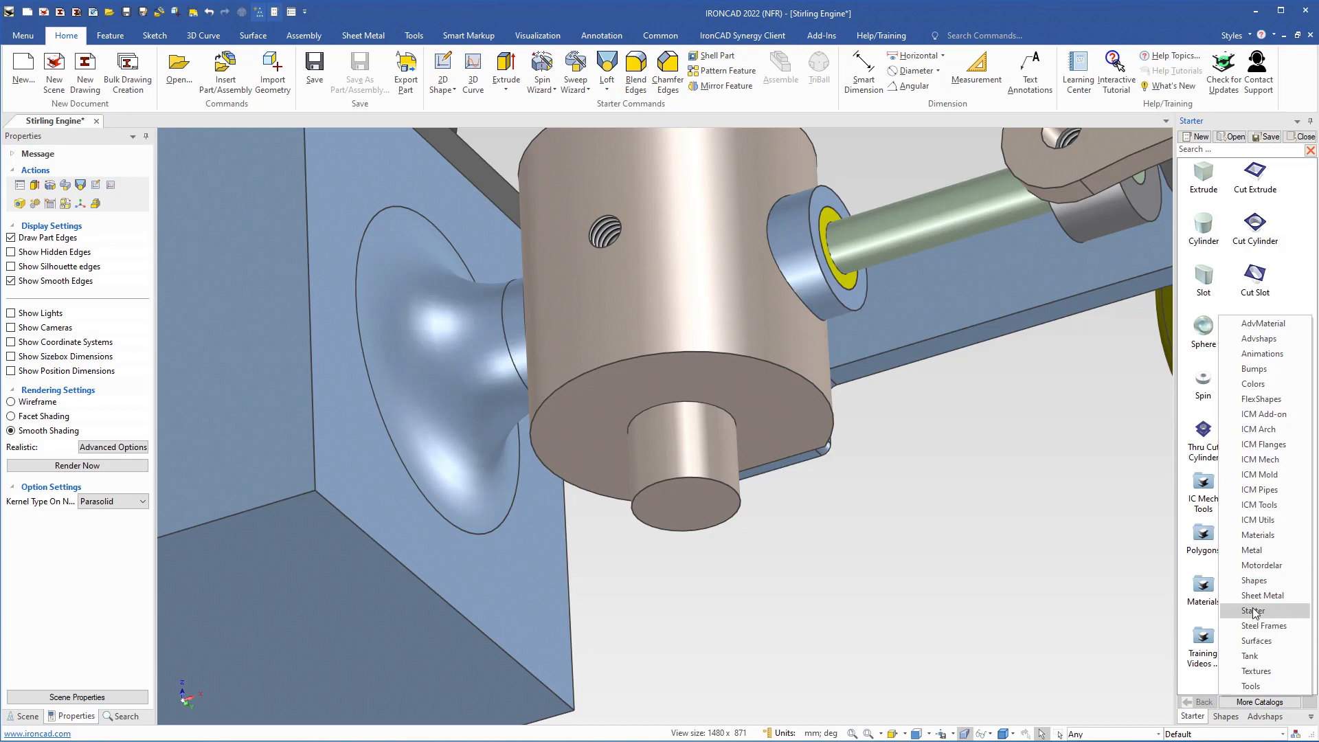
left_click(1254, 581)
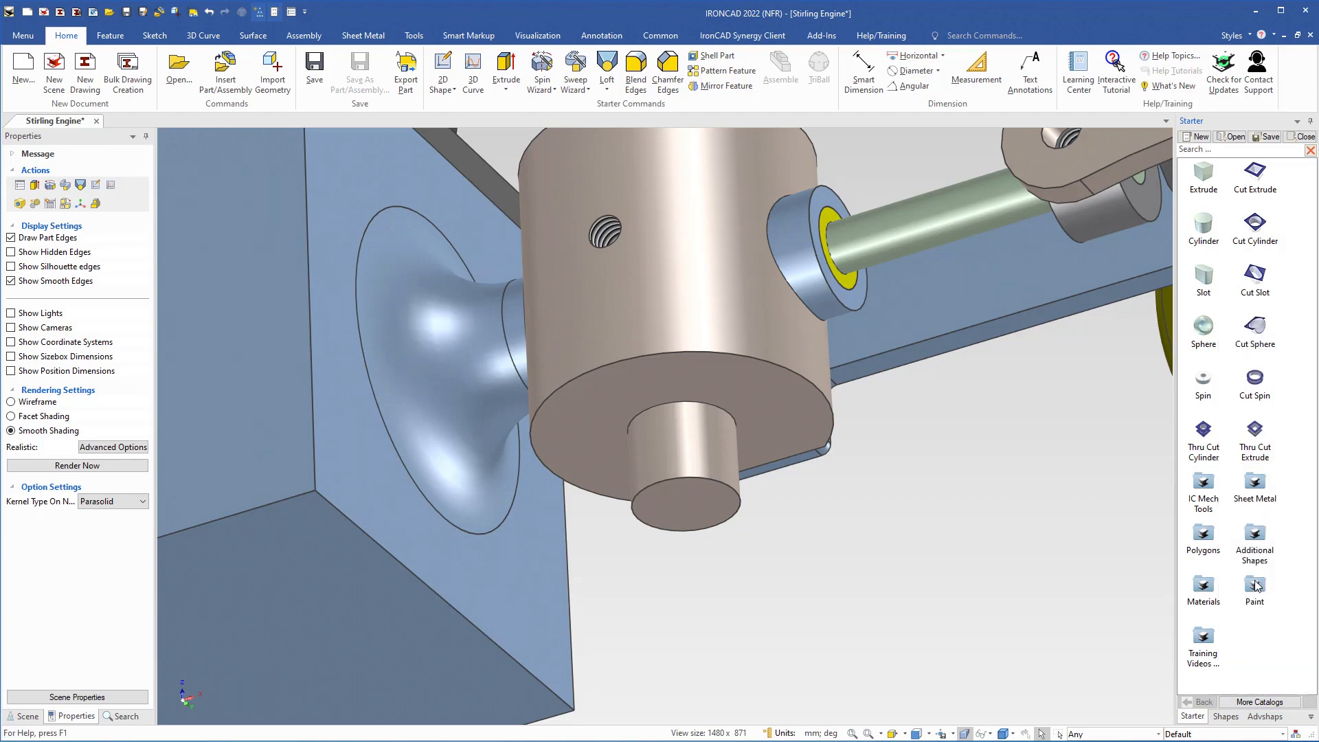
scroll(1251, 587, "down", 5)
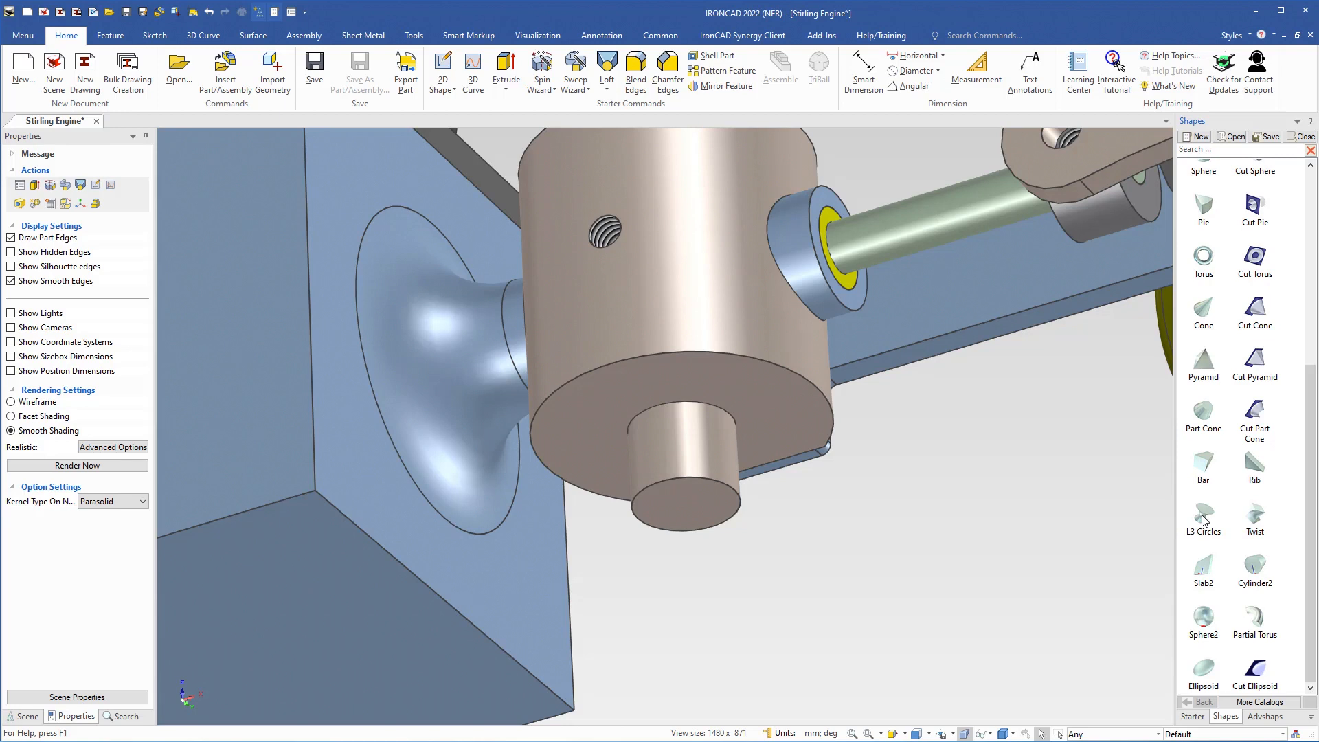
Step: Try placing the L3 Circles shape on the cylinder's end face, shrunk to fit the view, and delete it
left_click_drag(1206, 518, 686, 505)
left_click(627, 440)
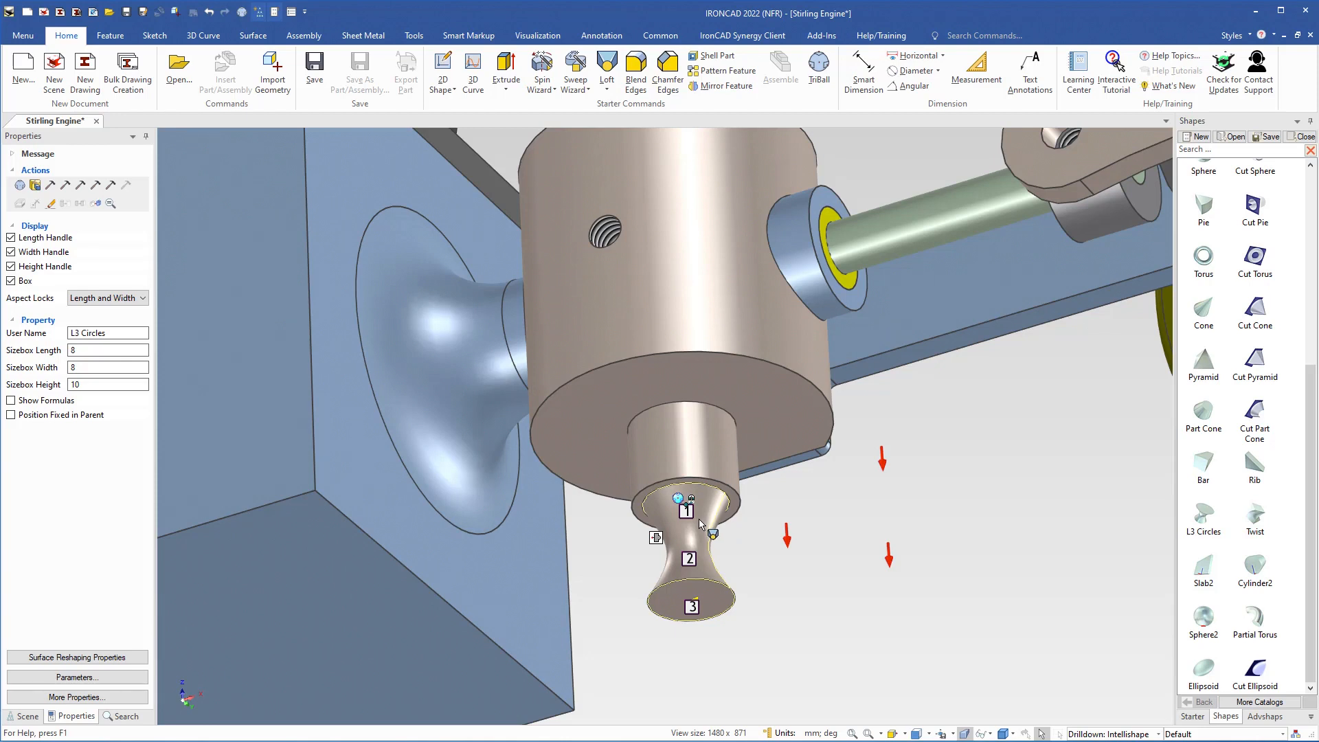
key("Delete")
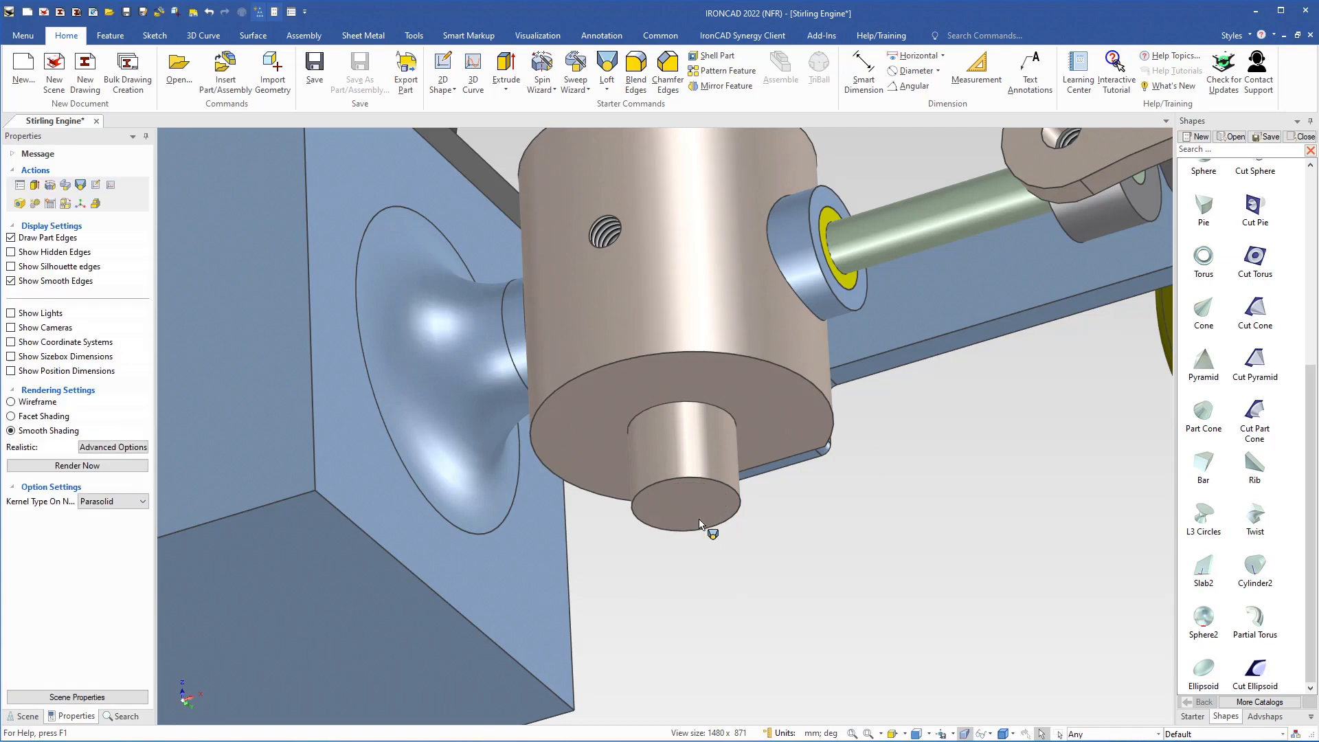
Step: Try placing the L3 Circles shape at its full default size on the cylinder's end face, and delete it
scroll(703, 525, "up", 1)
scroll(701, 522, "down", 5)
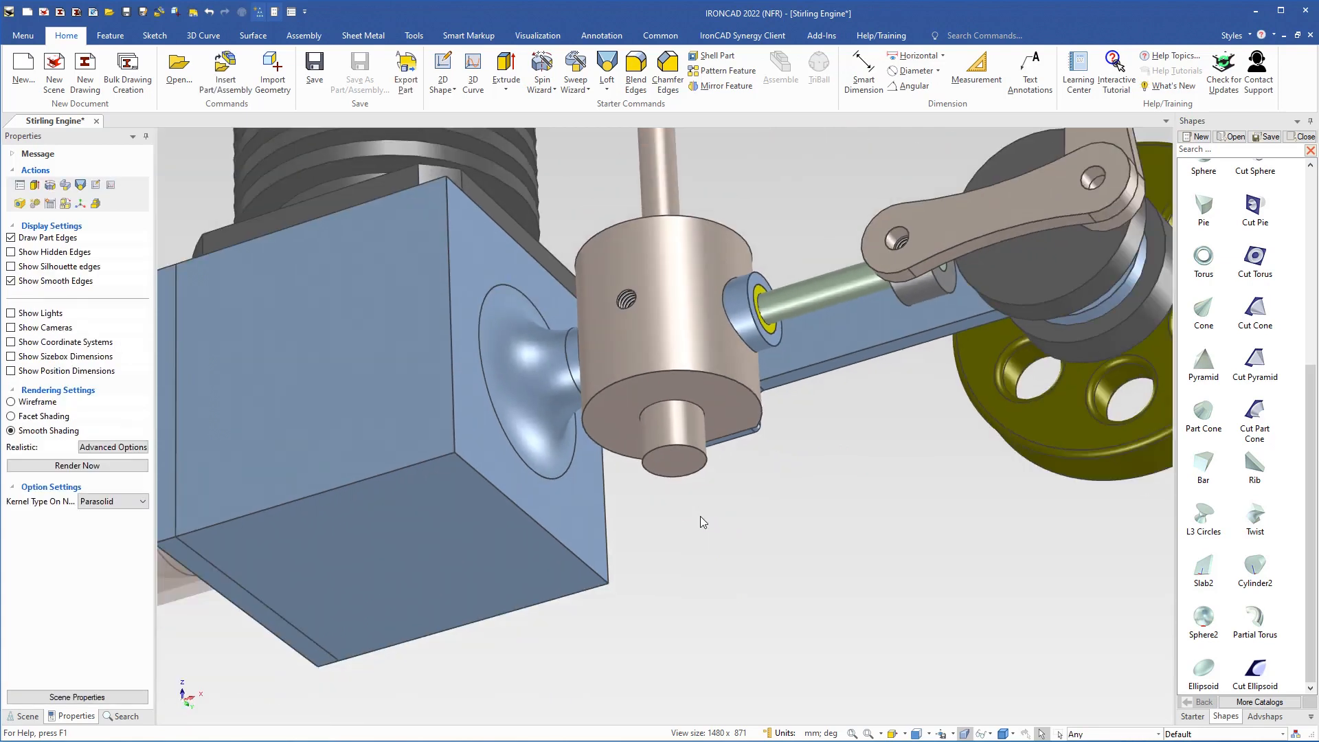
scroll(701, 522, "down", 1)
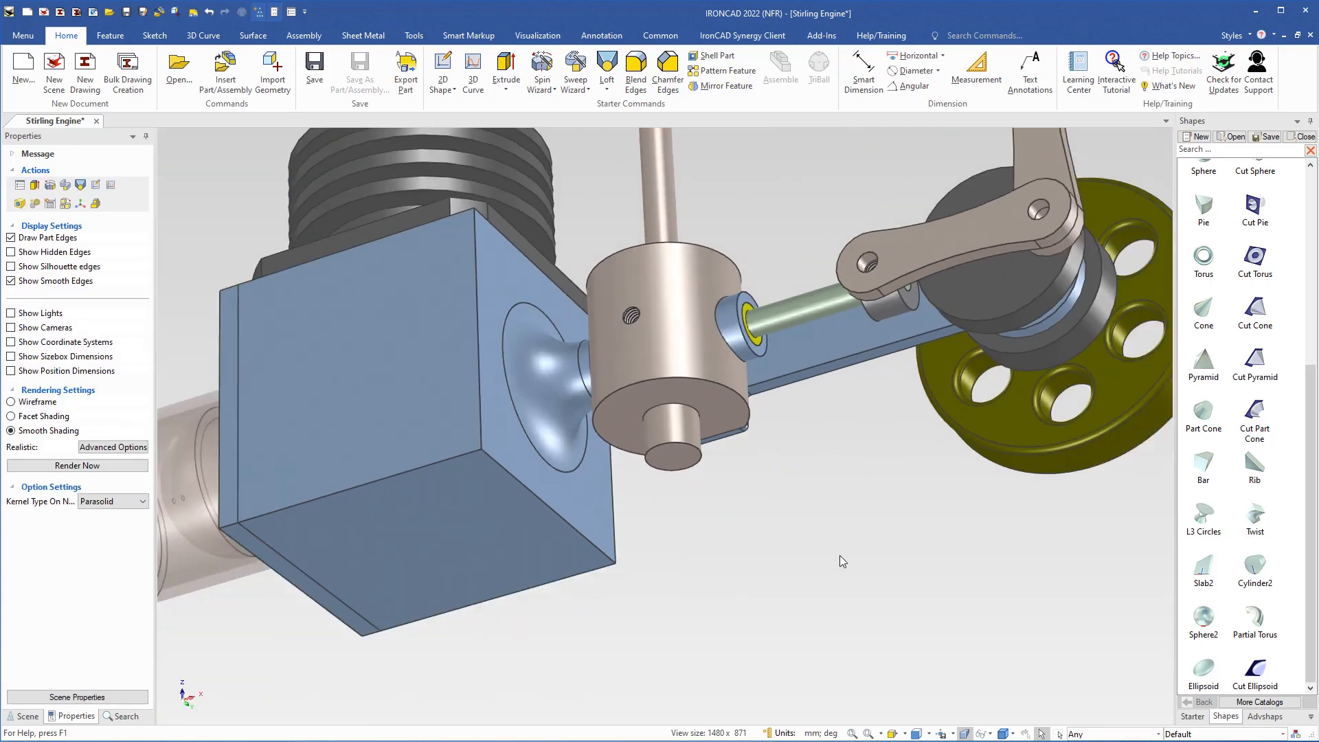
left_click_drag(1204, 515, 674, 462)
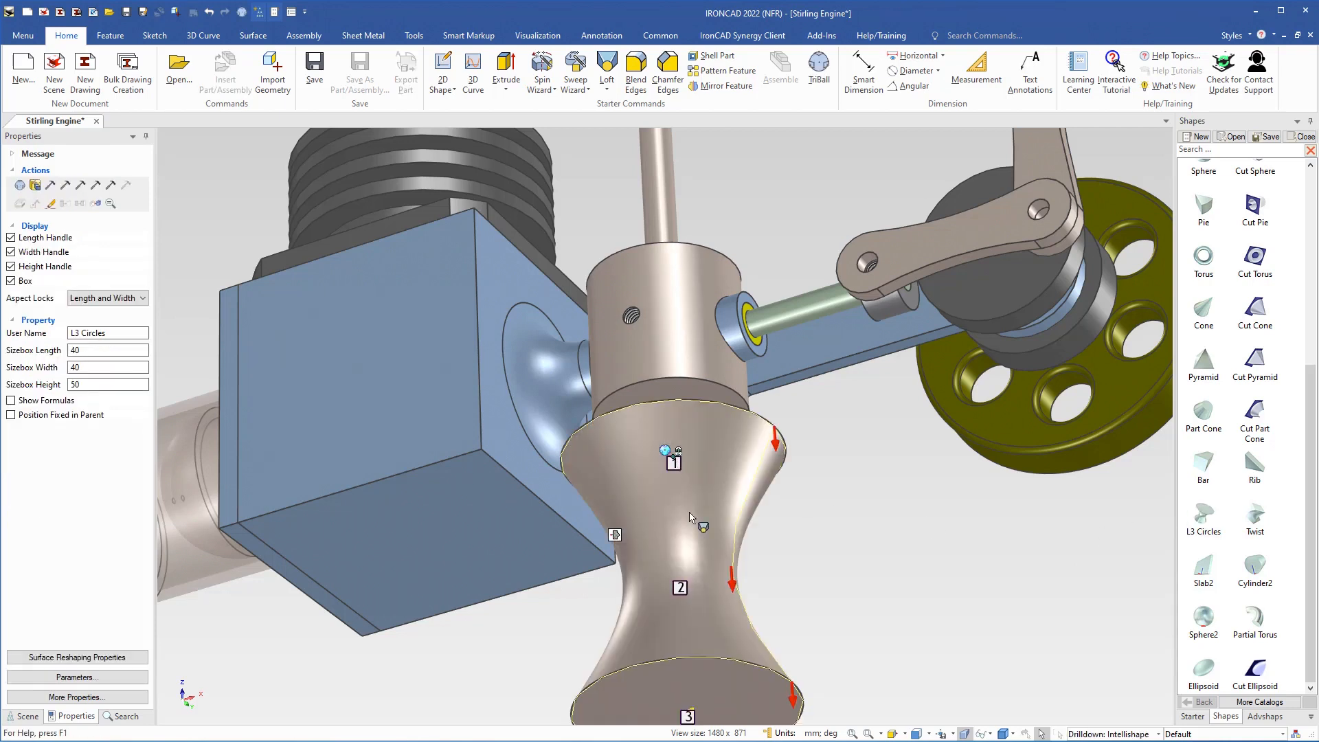
middle_click_drag(683, 529, 685, 589)
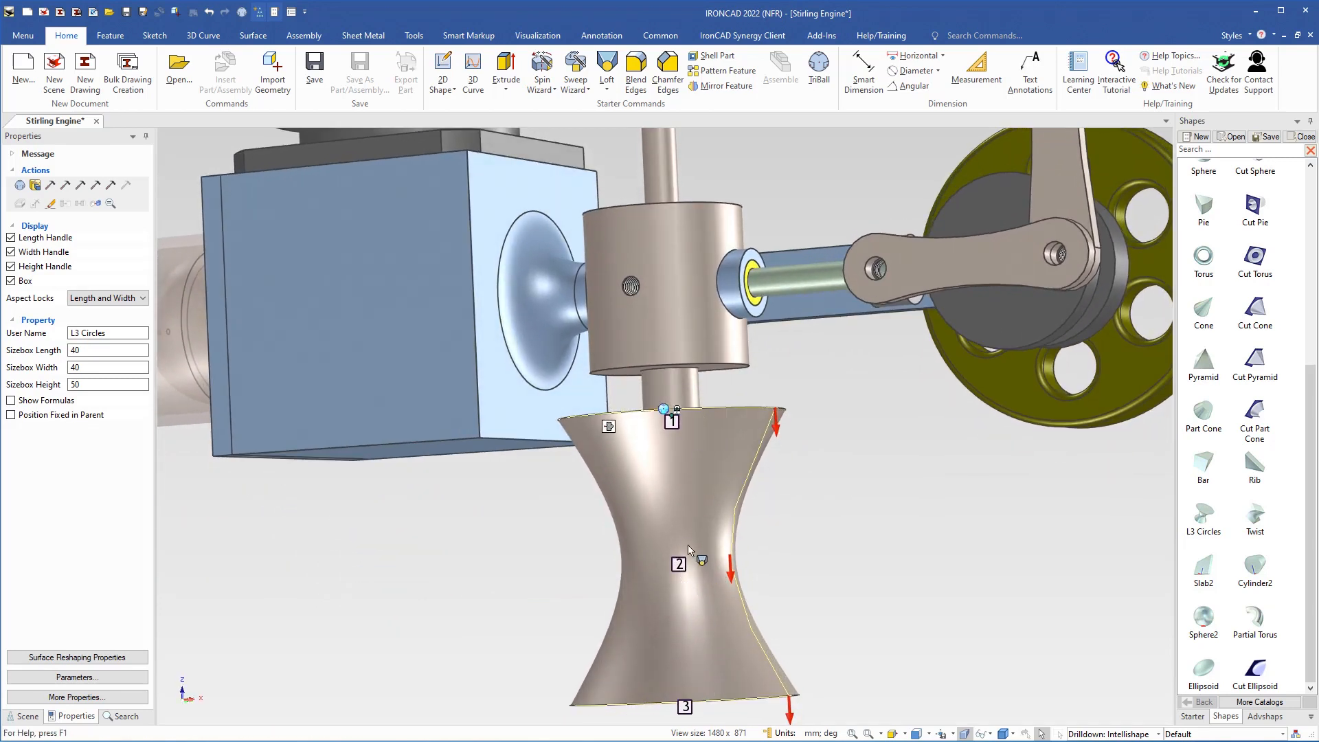
middle_click_drag(687, 560, 694, 481)
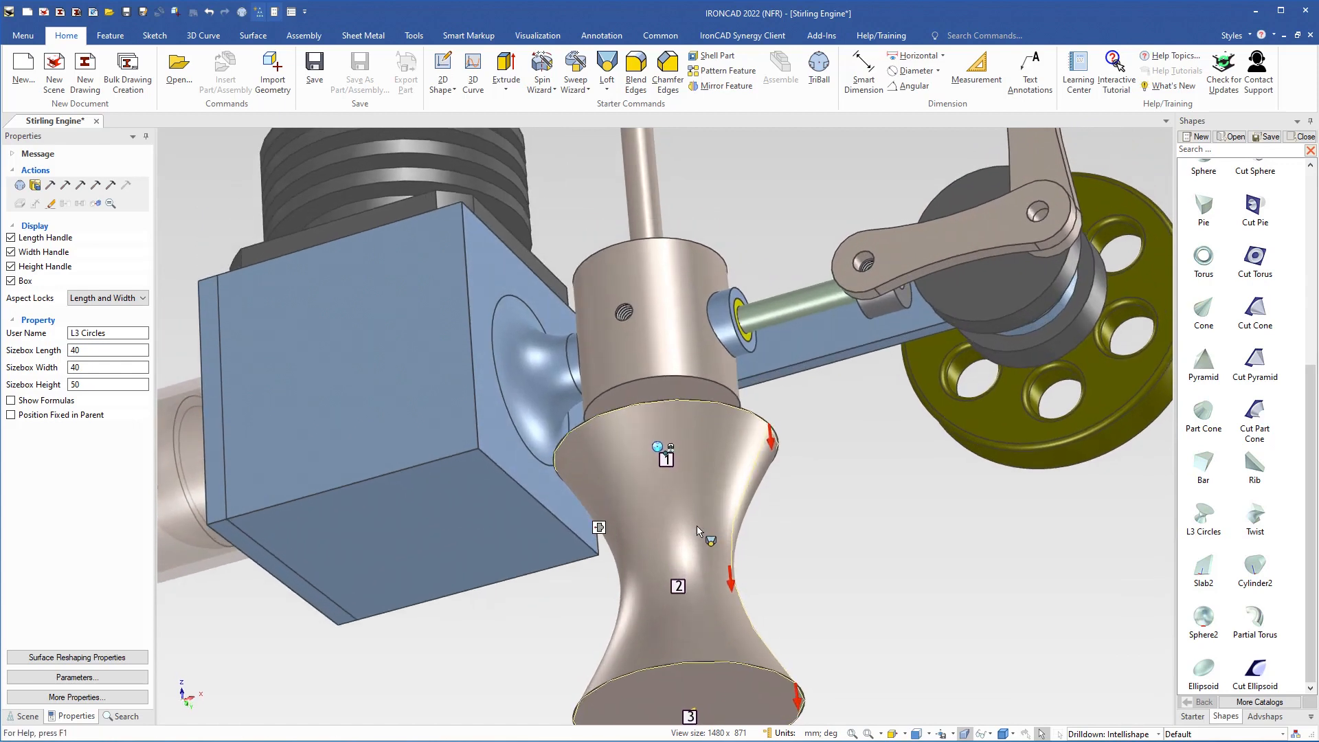
key("Delete")
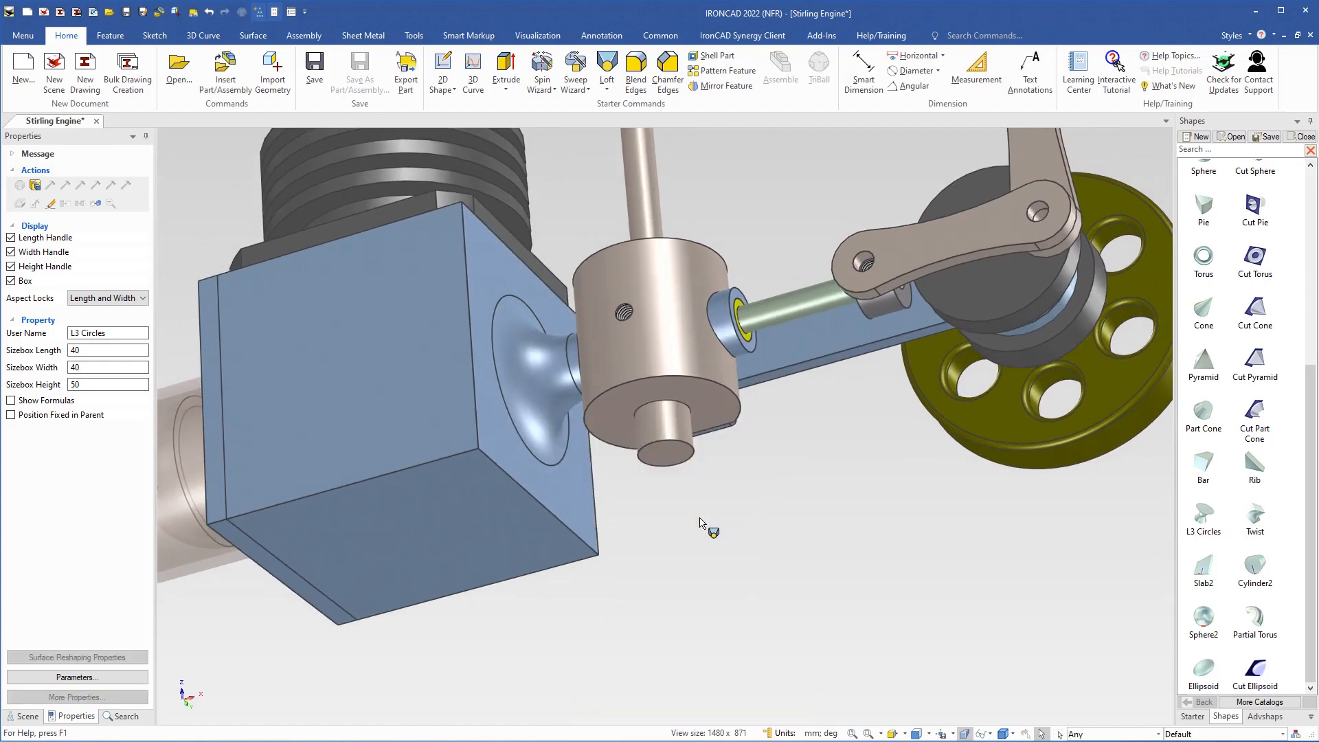
Step: Place the L3 Circles shape at the centre of the cylinder's end face, shrunk to 8 × 8 × 10 mm
scroll(677, 463, "up", 5)
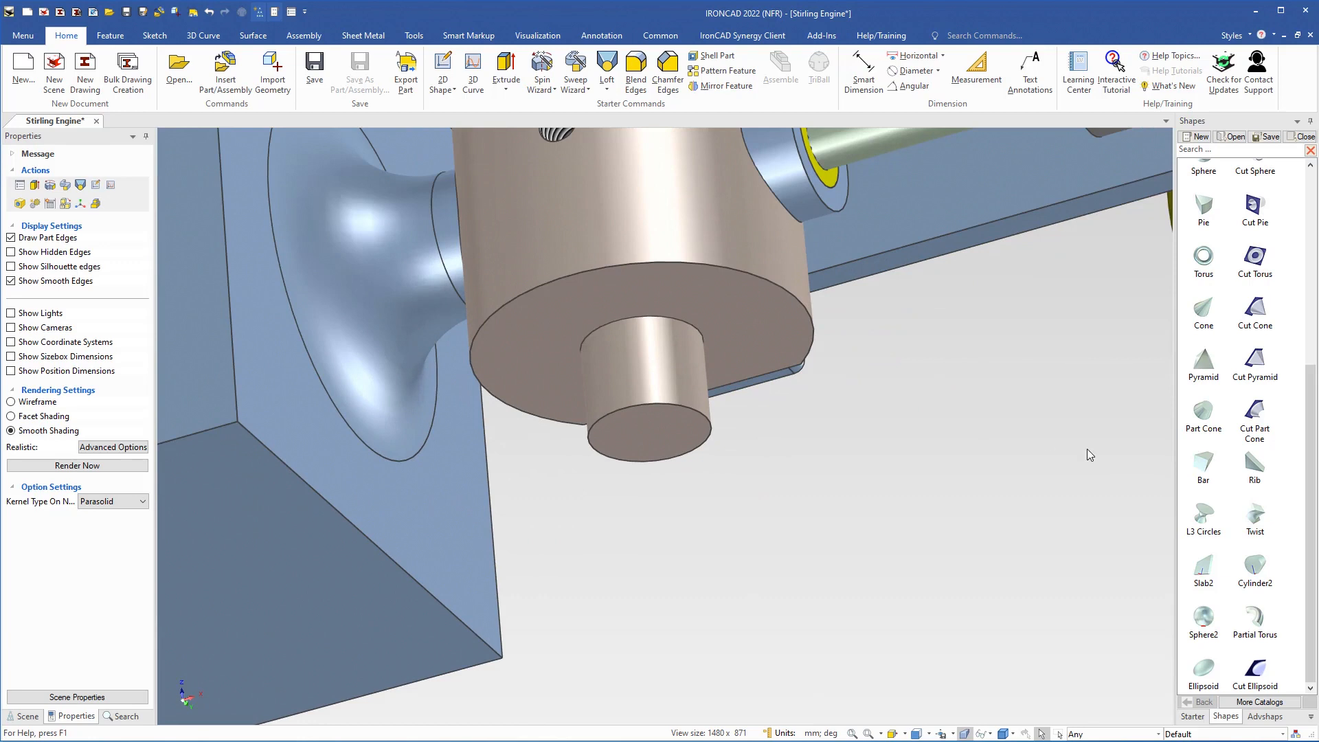
left_click_drag(1204, 516, 646, 444)
left_click(627, 441)
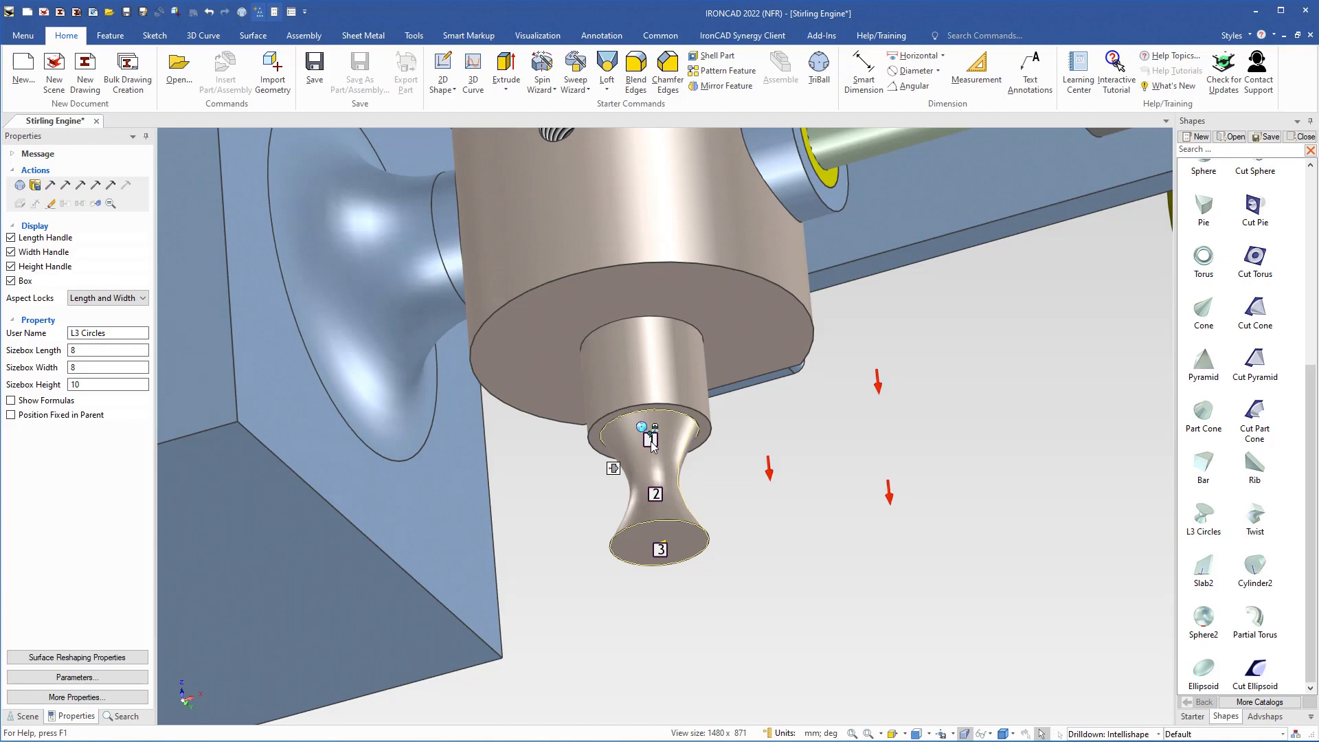
Step: Edit the loft's first cross-section, testing the Hide Edited Part display and returning to Hide Edited Intellishape
right_click(651, 440)
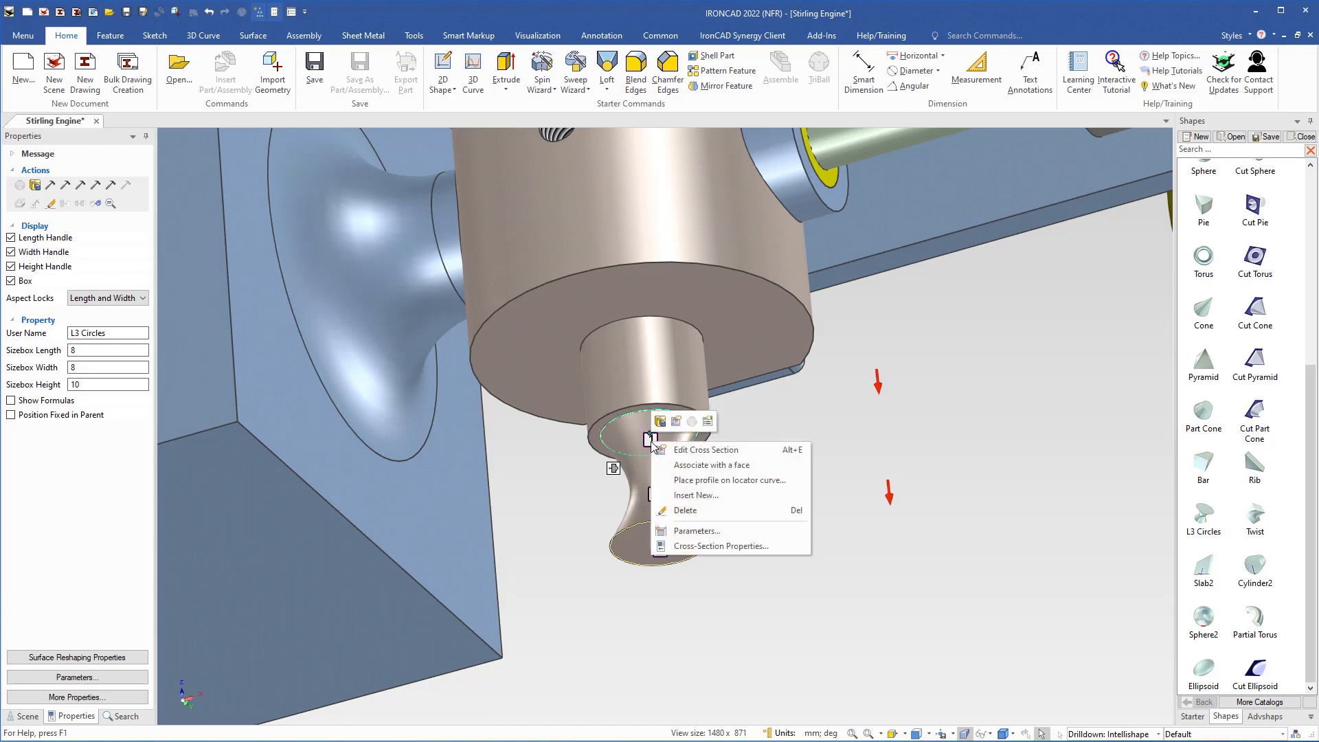
left_click(693, 451)
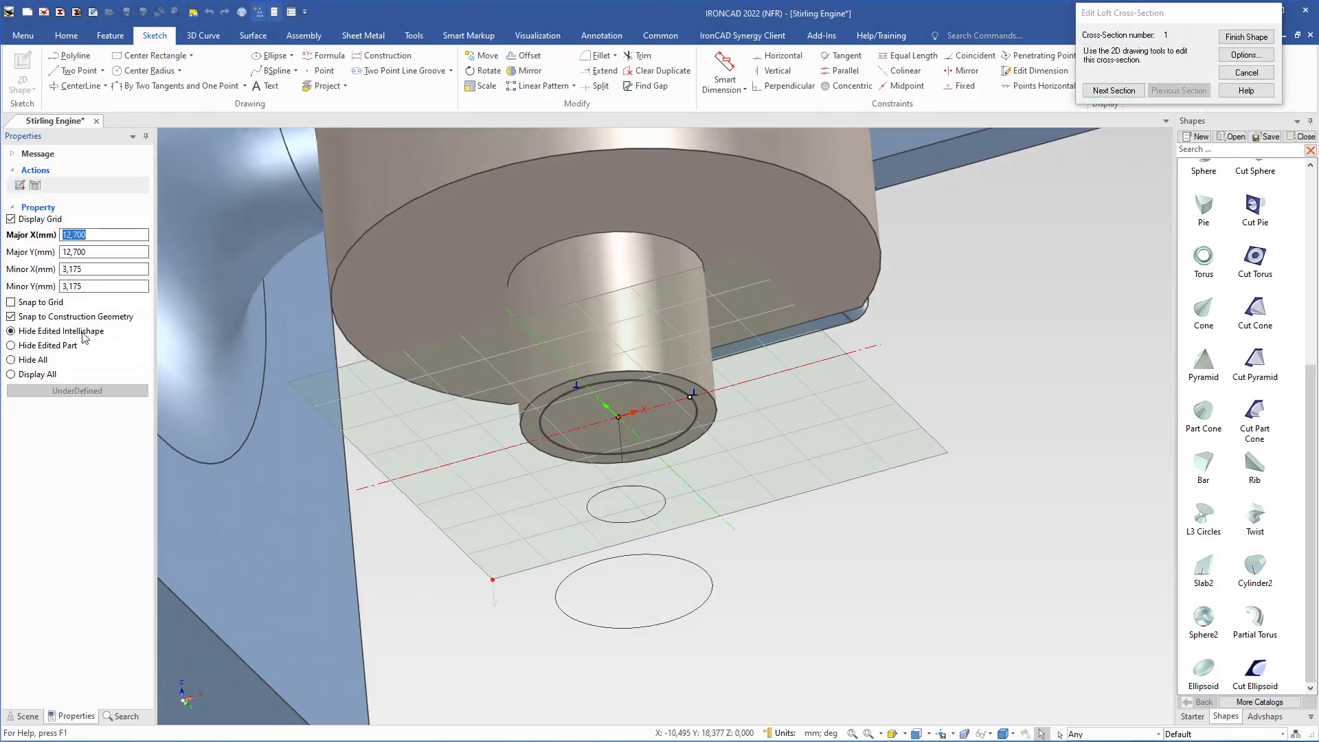
left_click(11, 346)
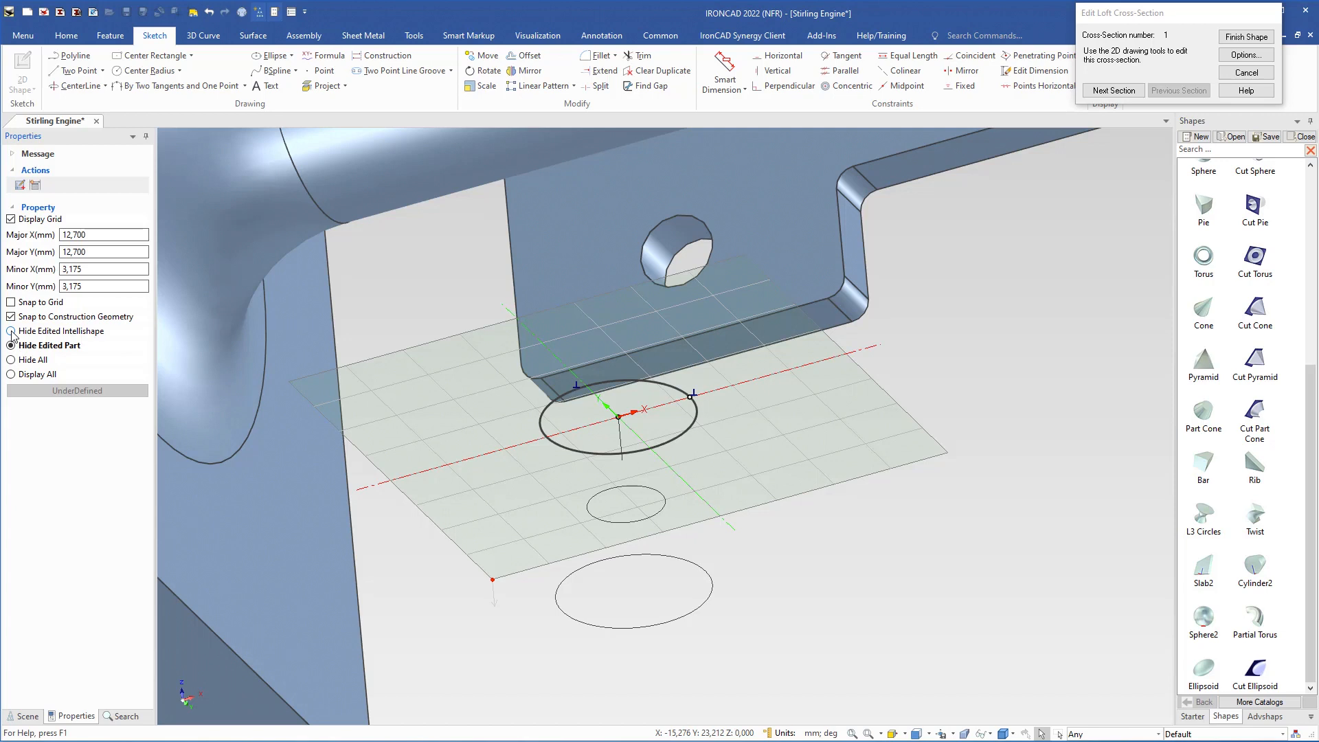
left_click(11, 331)
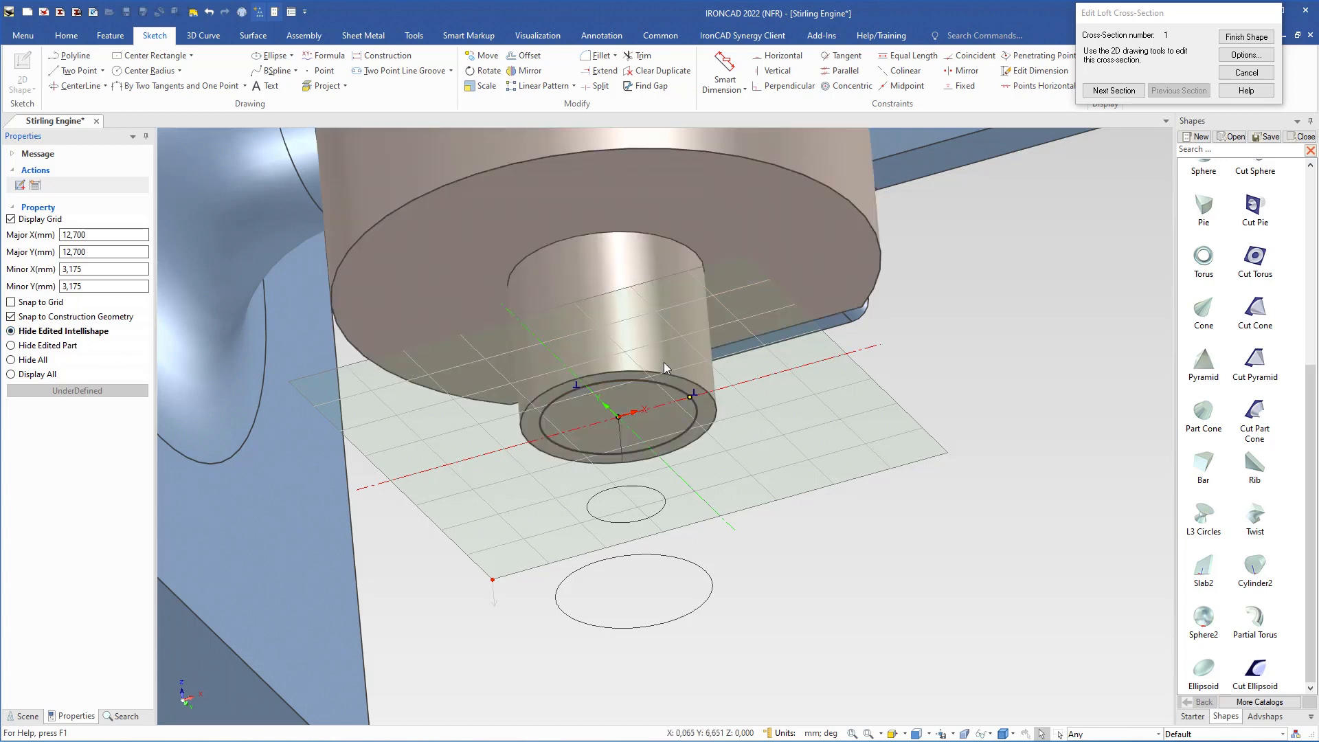
Step: Replace the circle in the first cross-section with the projected outline of the cylinder's end face
left_click(698, 415)
mouse_move(694, 399)
left_mouse_down()
mouse_move(716, 406)
mouse_move(698, 404)
left_mouse_up()
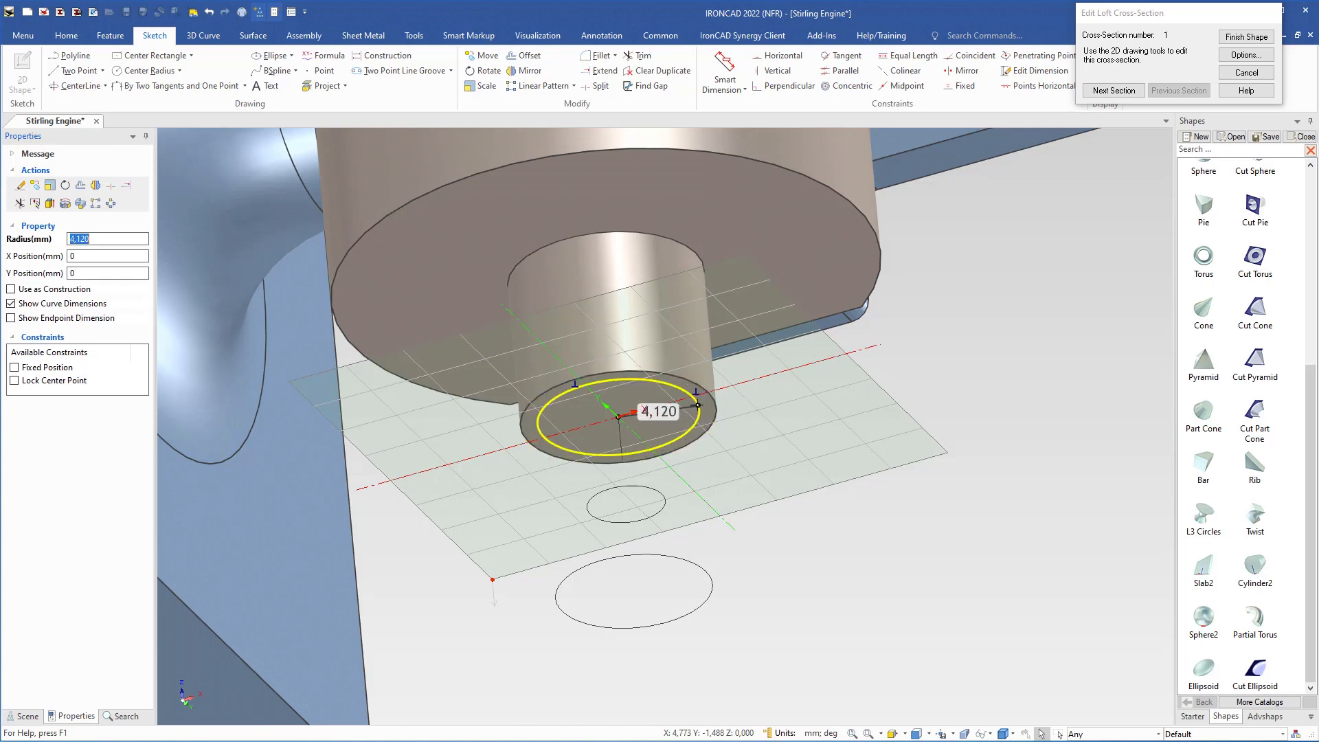
key("Delete")
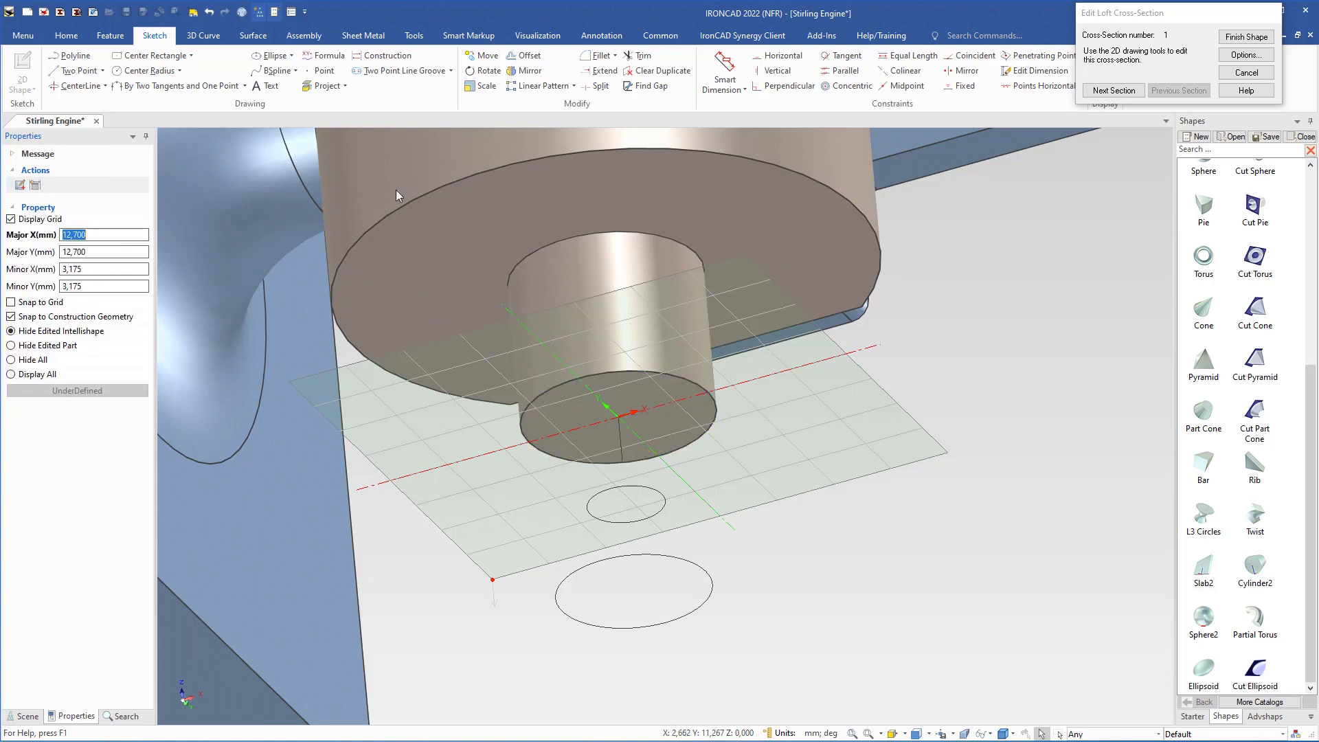
left_click(325, 86)
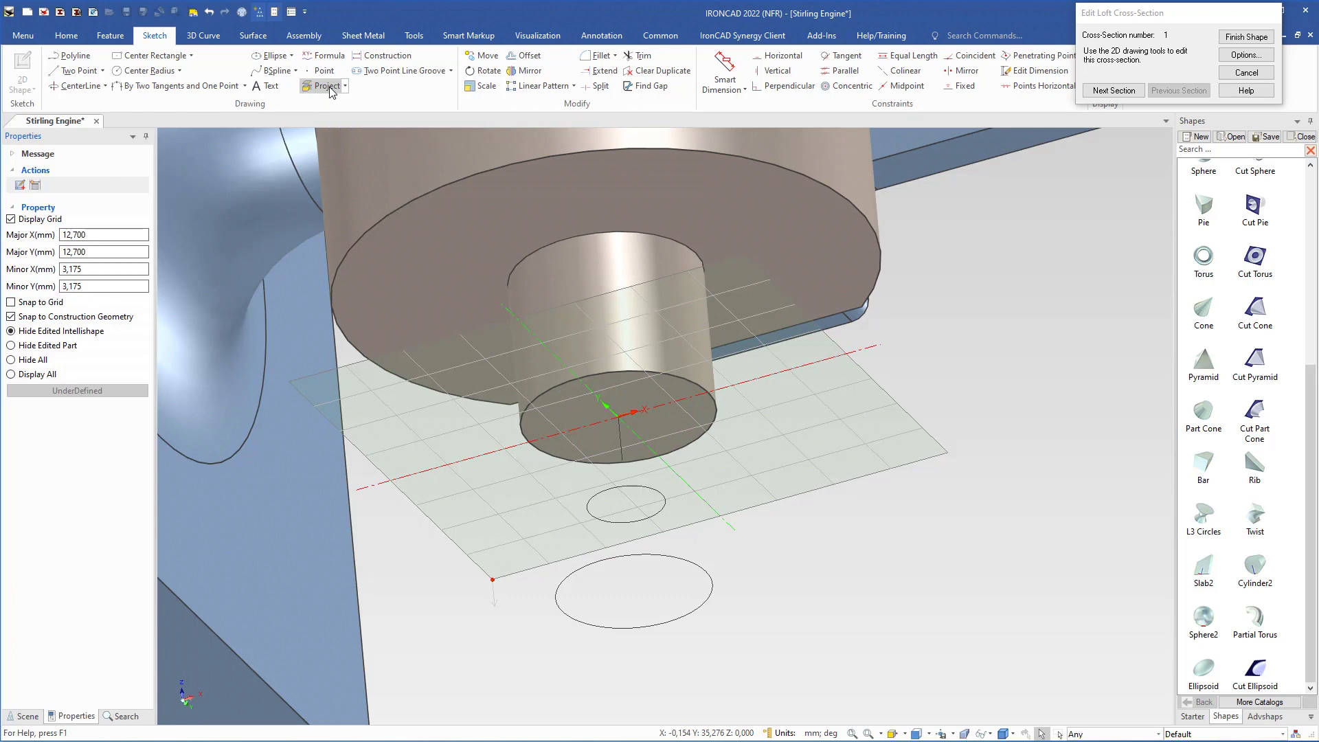
left_click(647, 413)
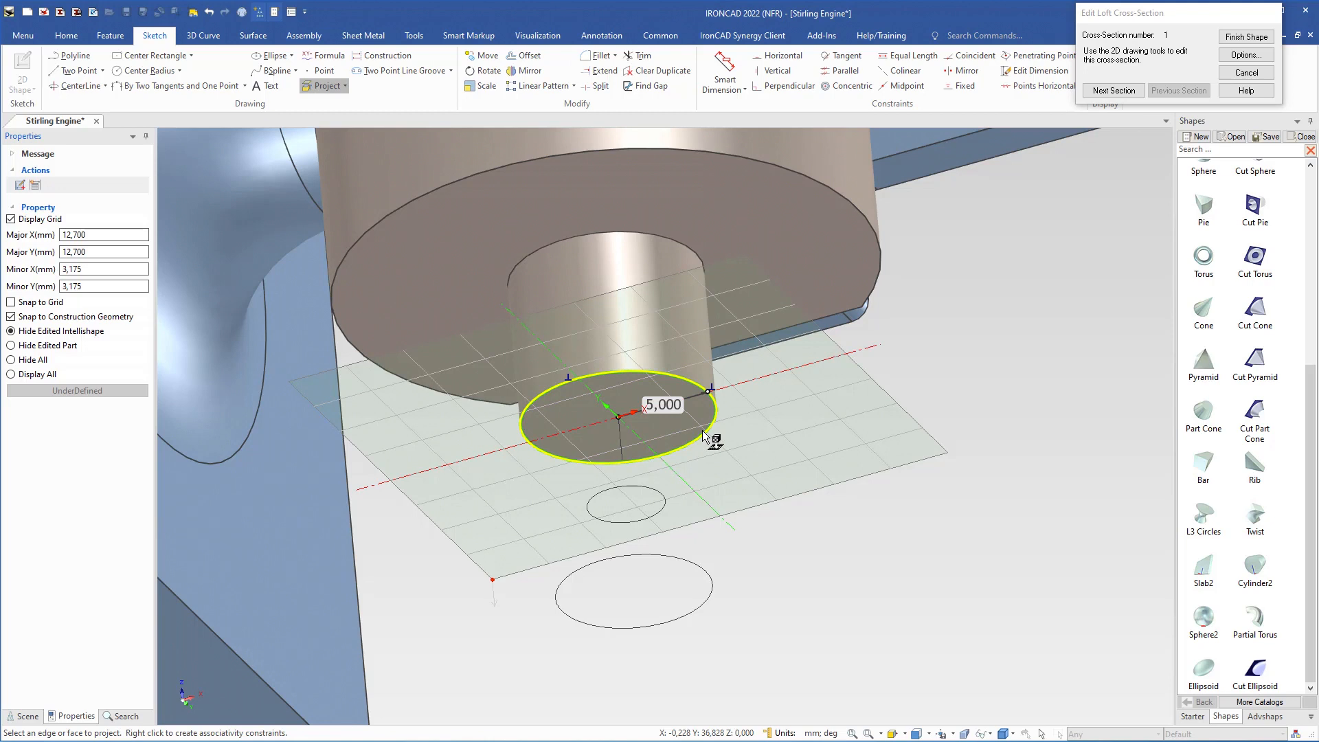
key("Escape")
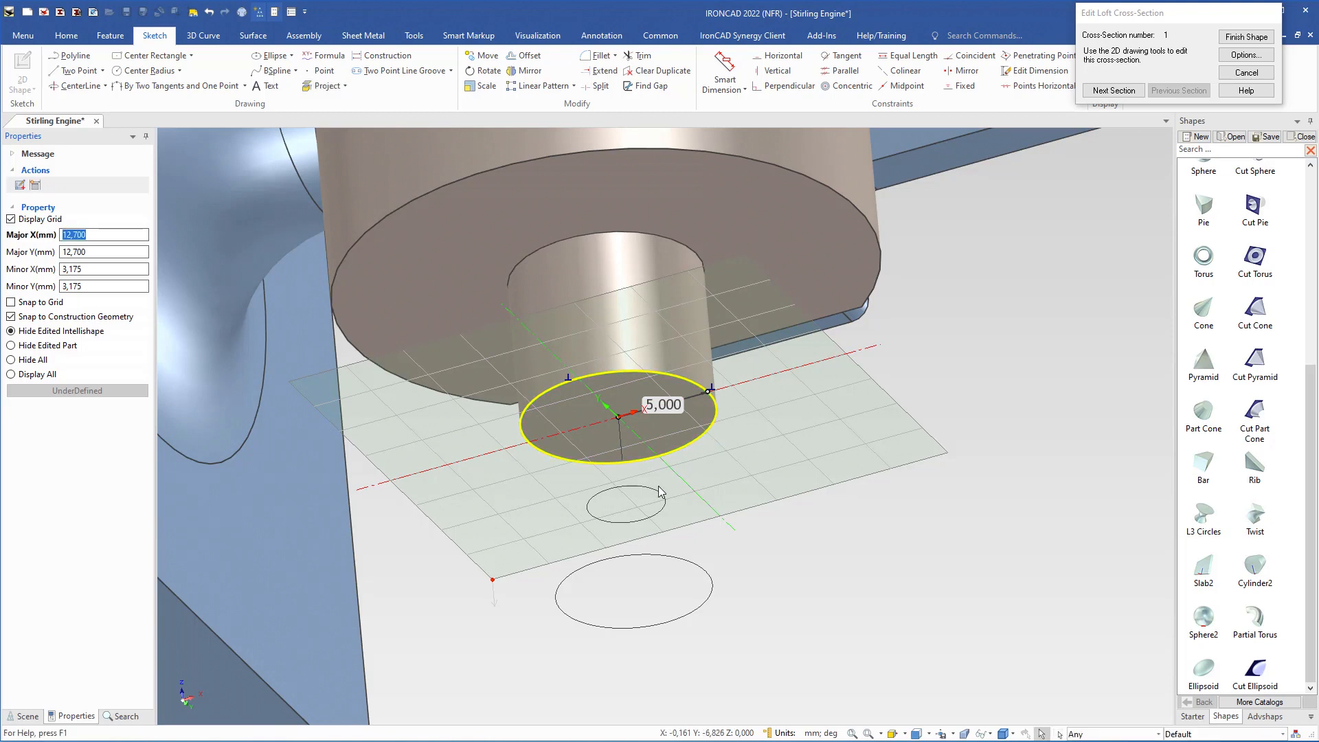
Step: Move the loft editing dialog closer to the sketch and advance to the second cross-section
middle_click_drag(657, 487, 660, 510)
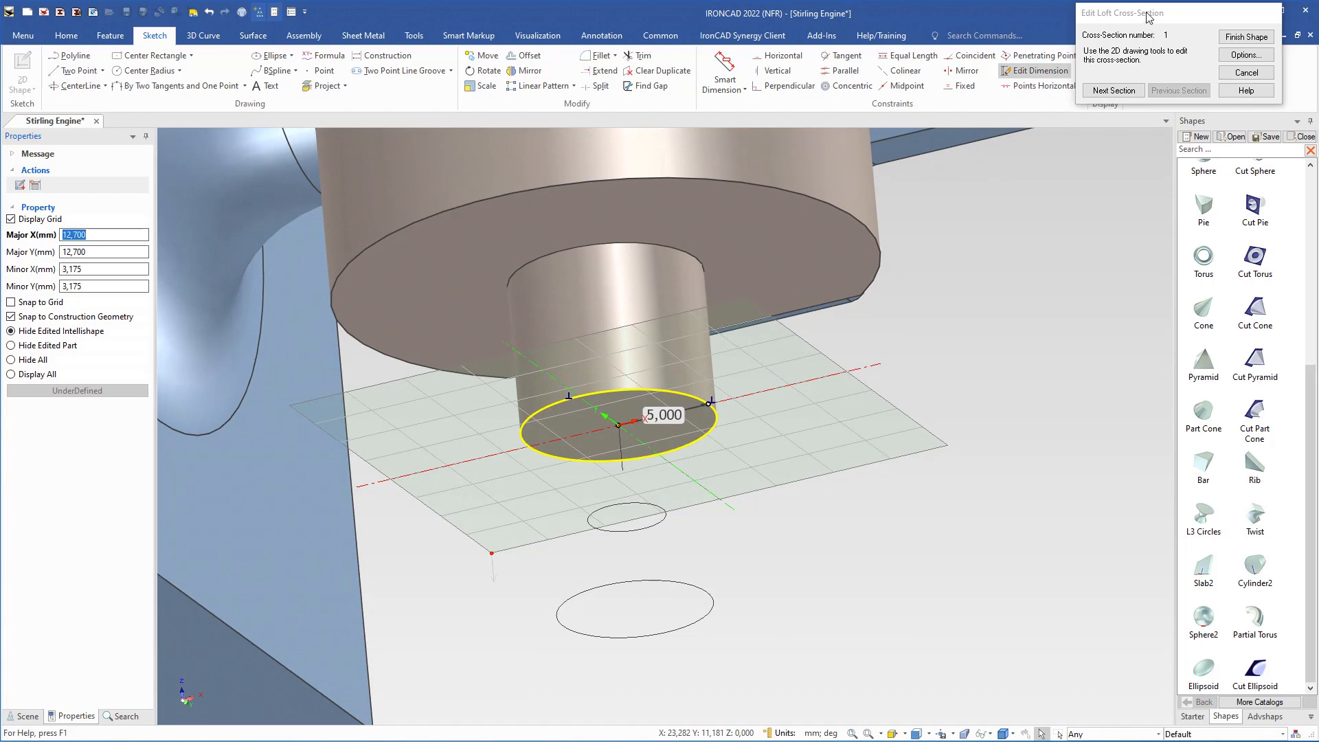
left_click_drag(1148, 16, 925, 287)
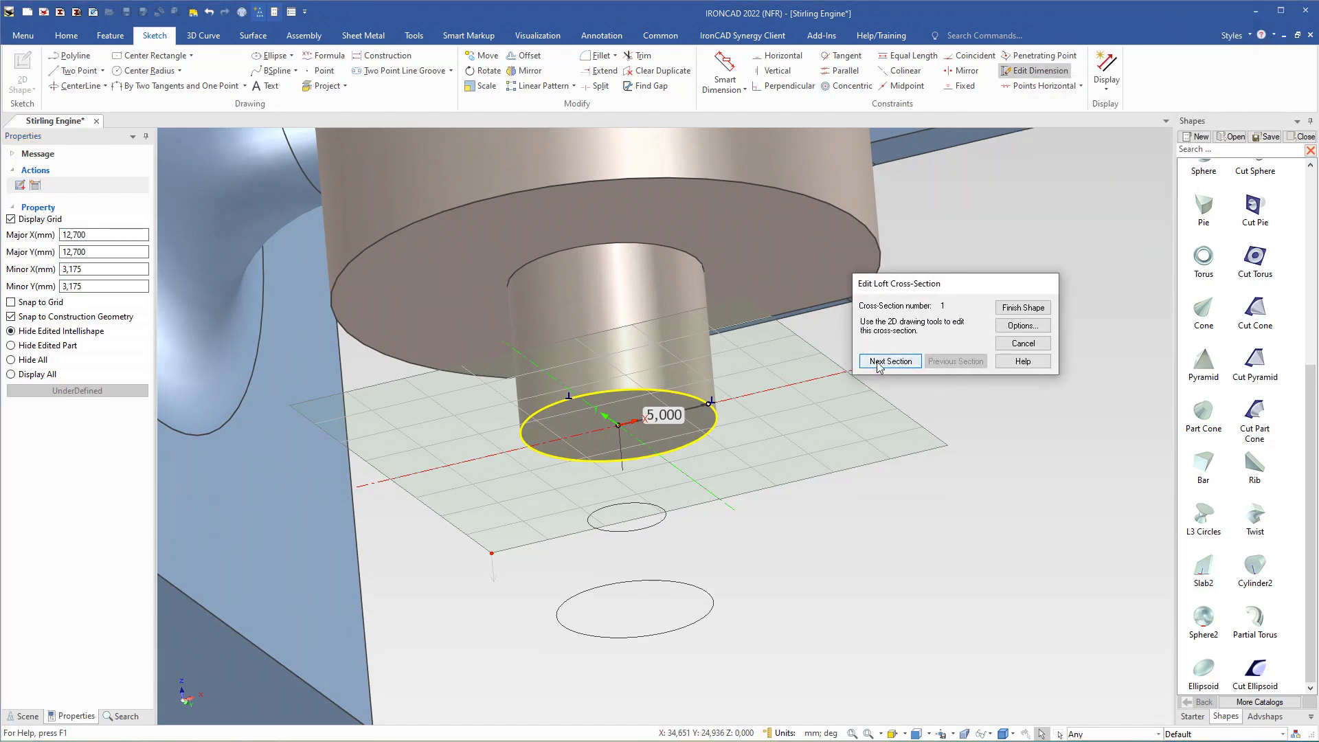
left_click(885, 364)
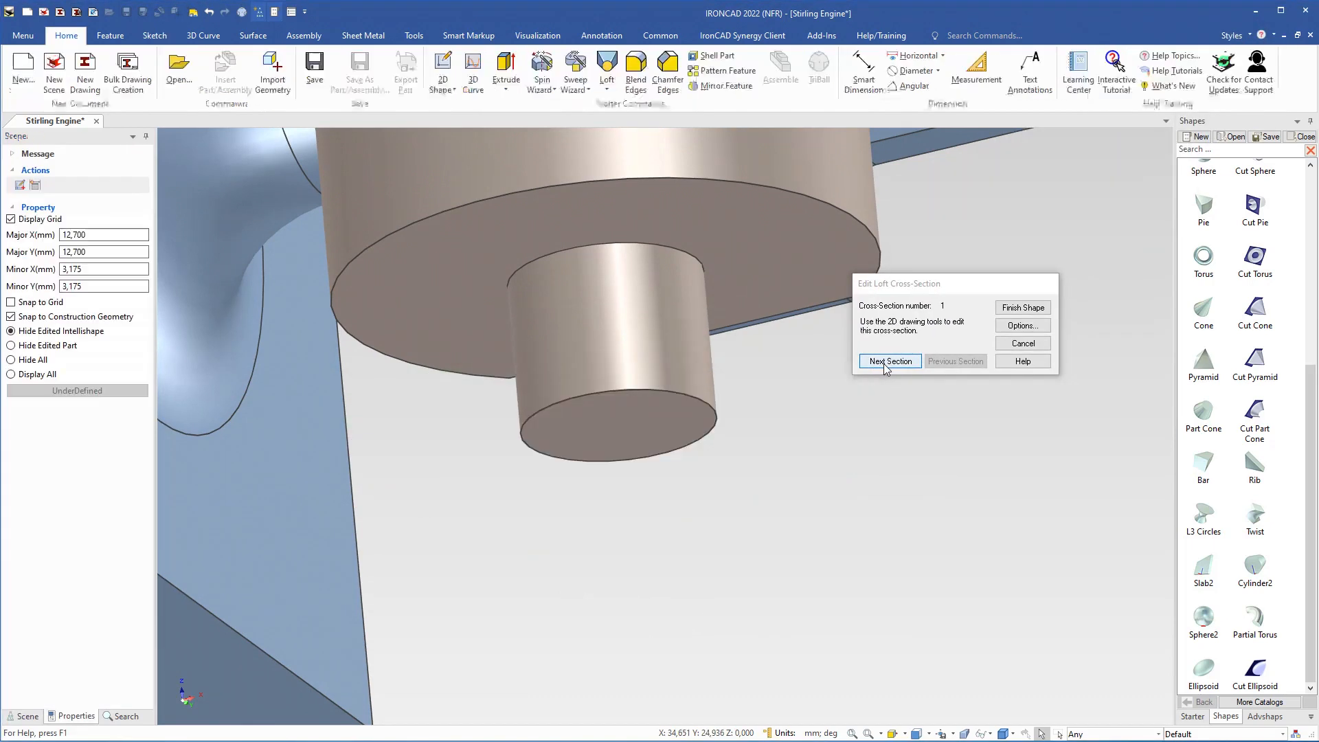
middle_click_drag(652, 536, 653, 528)
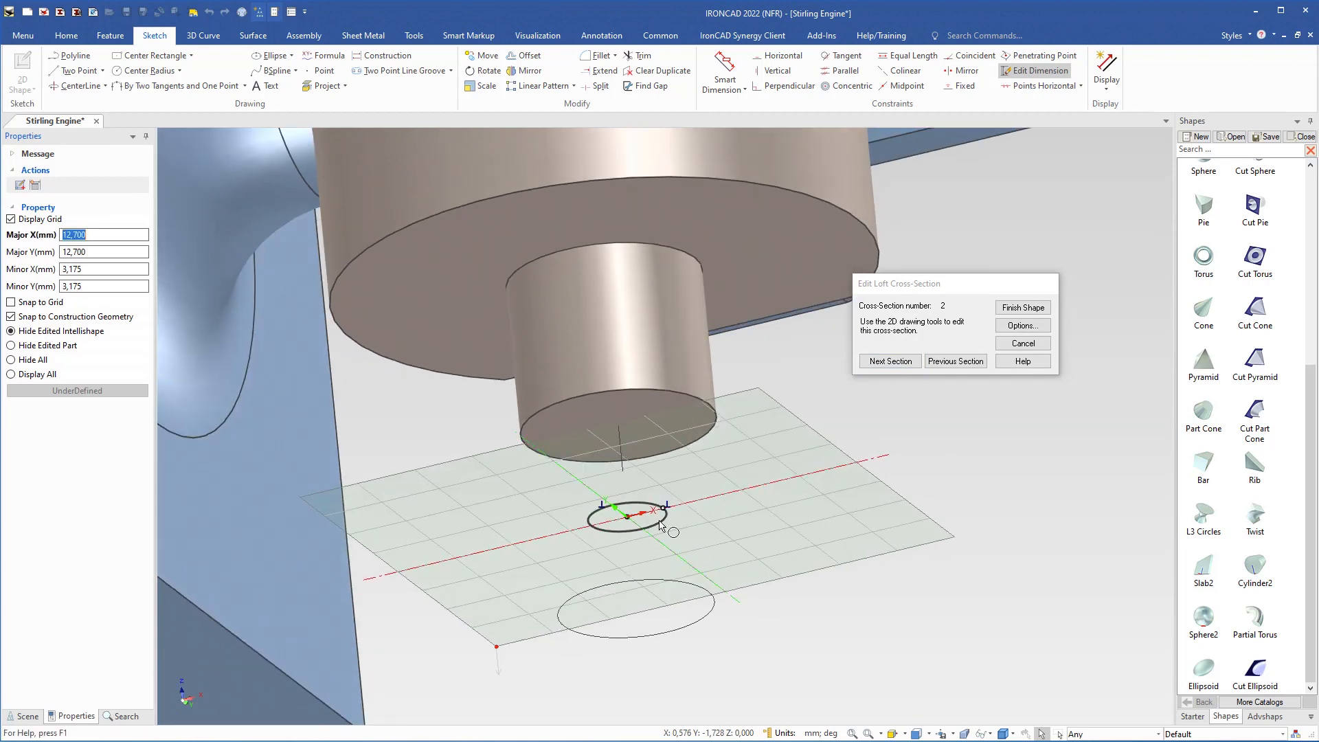
Step: Set the radius of the second cross-section's circle to 8 mm
left_click(661, 526)
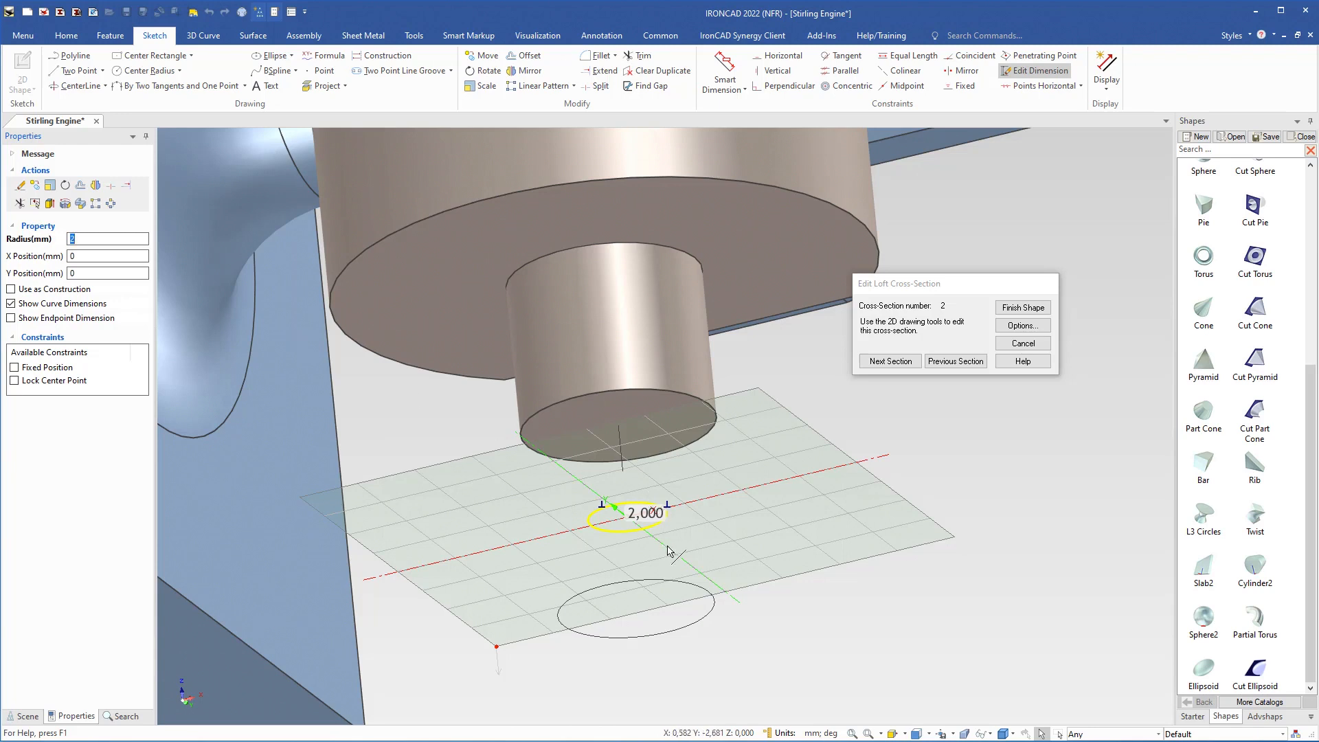
type("8")
key("Return")
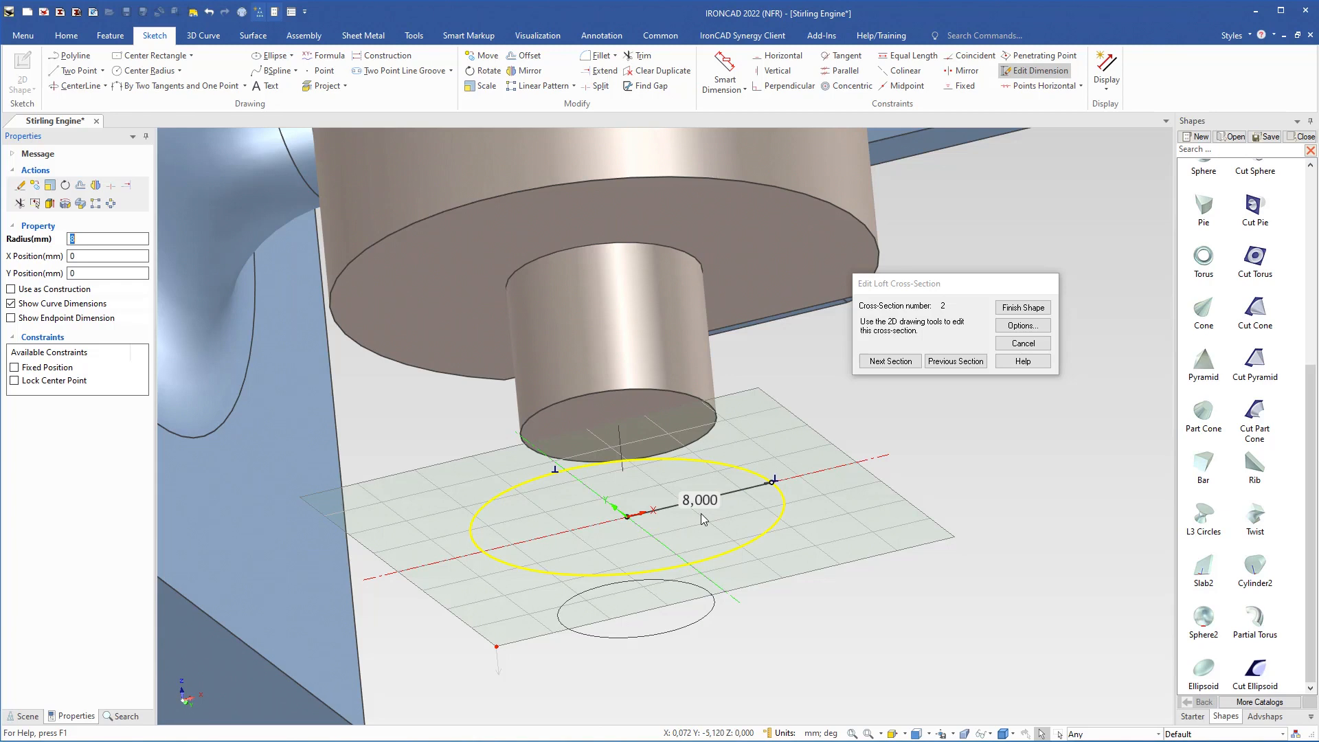
Step: Advance to the third cross-section and set its circle's radius to 30 mm
left_click(890, 361)
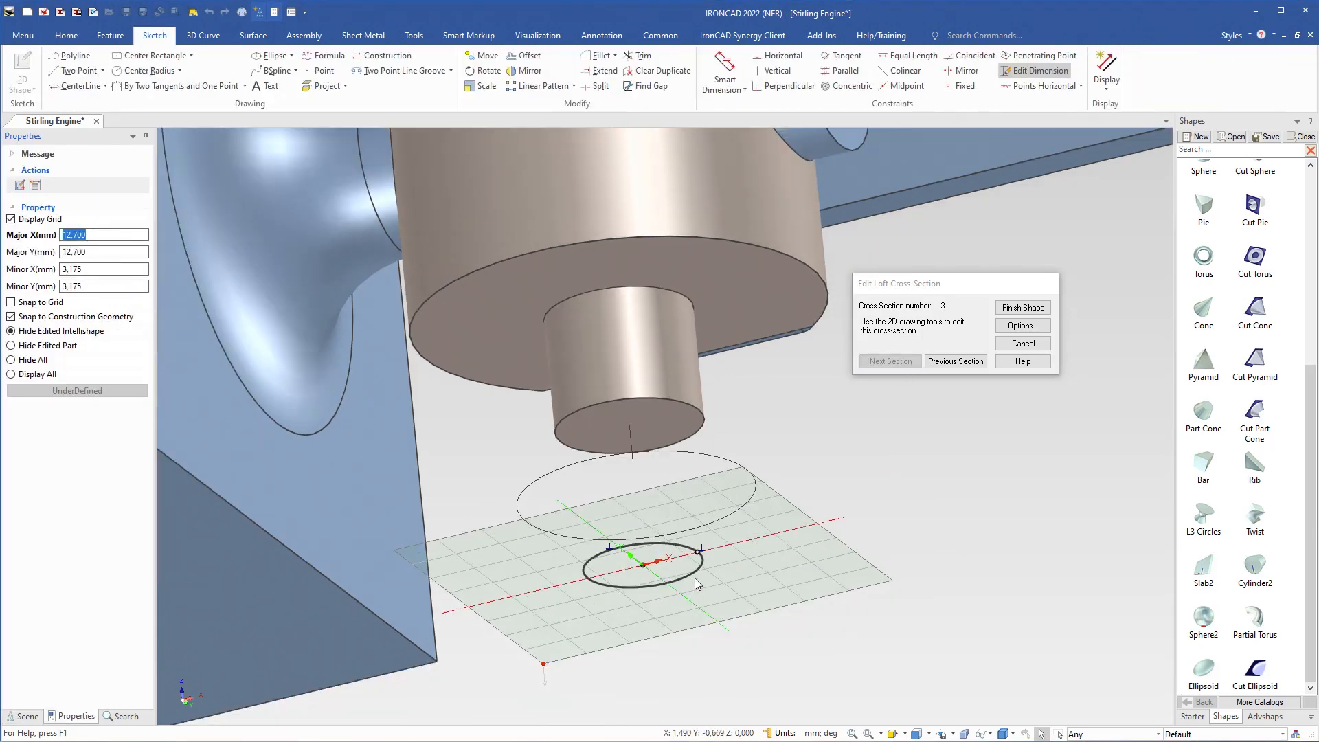
left_click(695, 576)
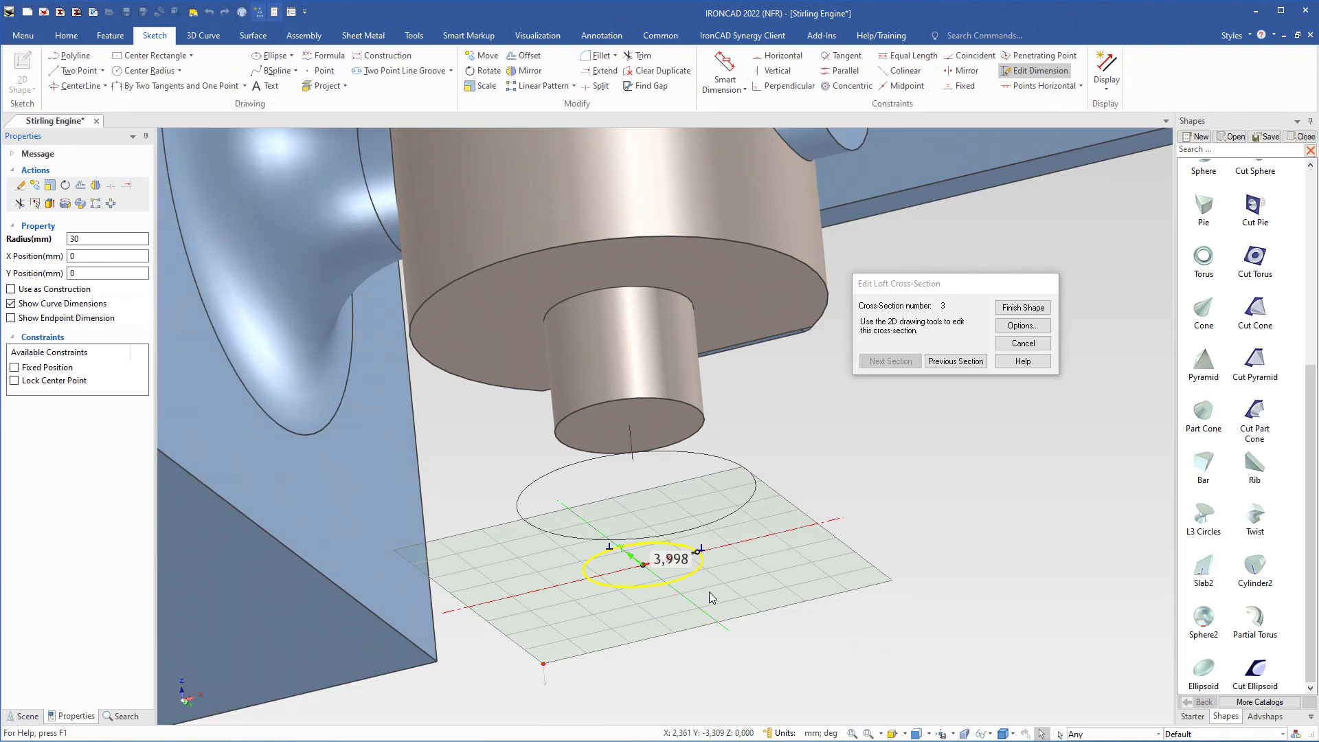
type("30")
key("Return")
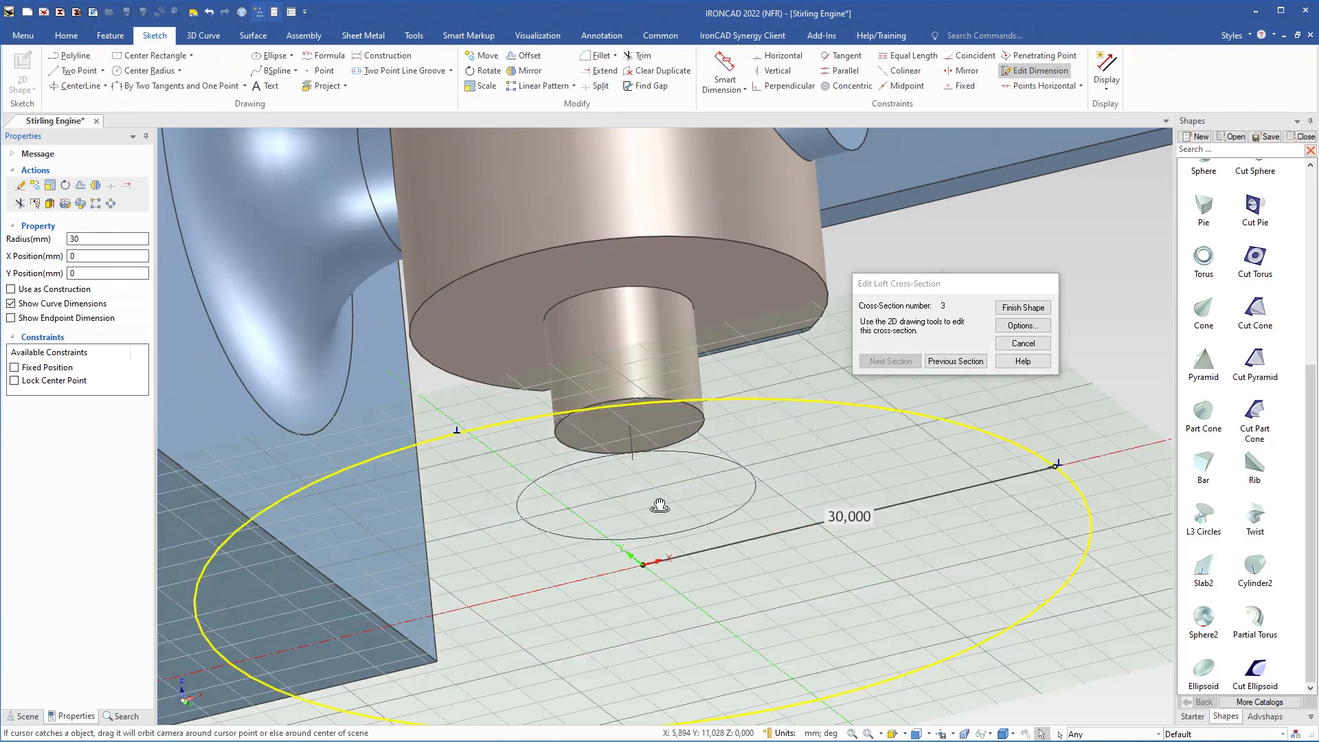
Step: Move the third cross-section farther down with the TriBall by editing its distance from the centre of the cylinder's end face
mouse_move(659, 506)
middle_mouse_down()
mouse_move(668, 602)
mouse_move(630, 506)
mouse_move(638, 524)
middle_mouse_up()
scroll(630, 506, "down", 1)
key("F10")
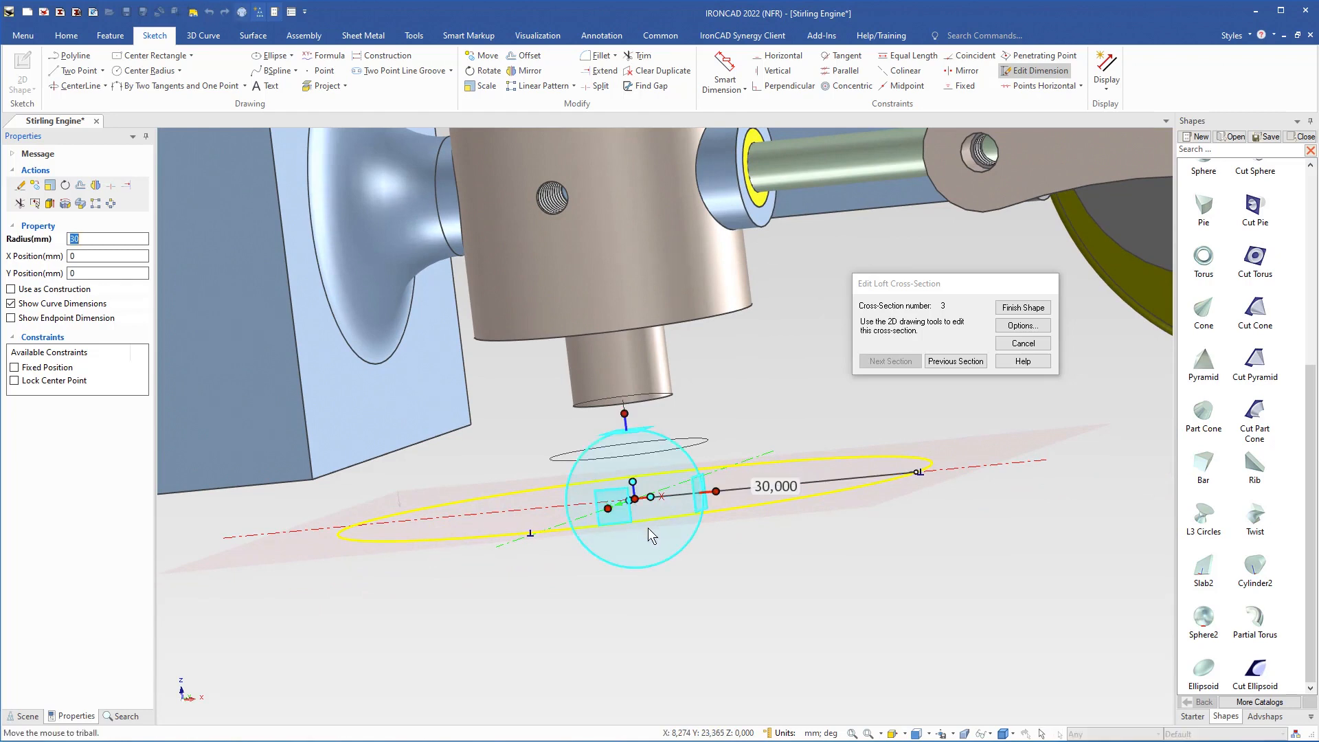
right_click(627, 415)
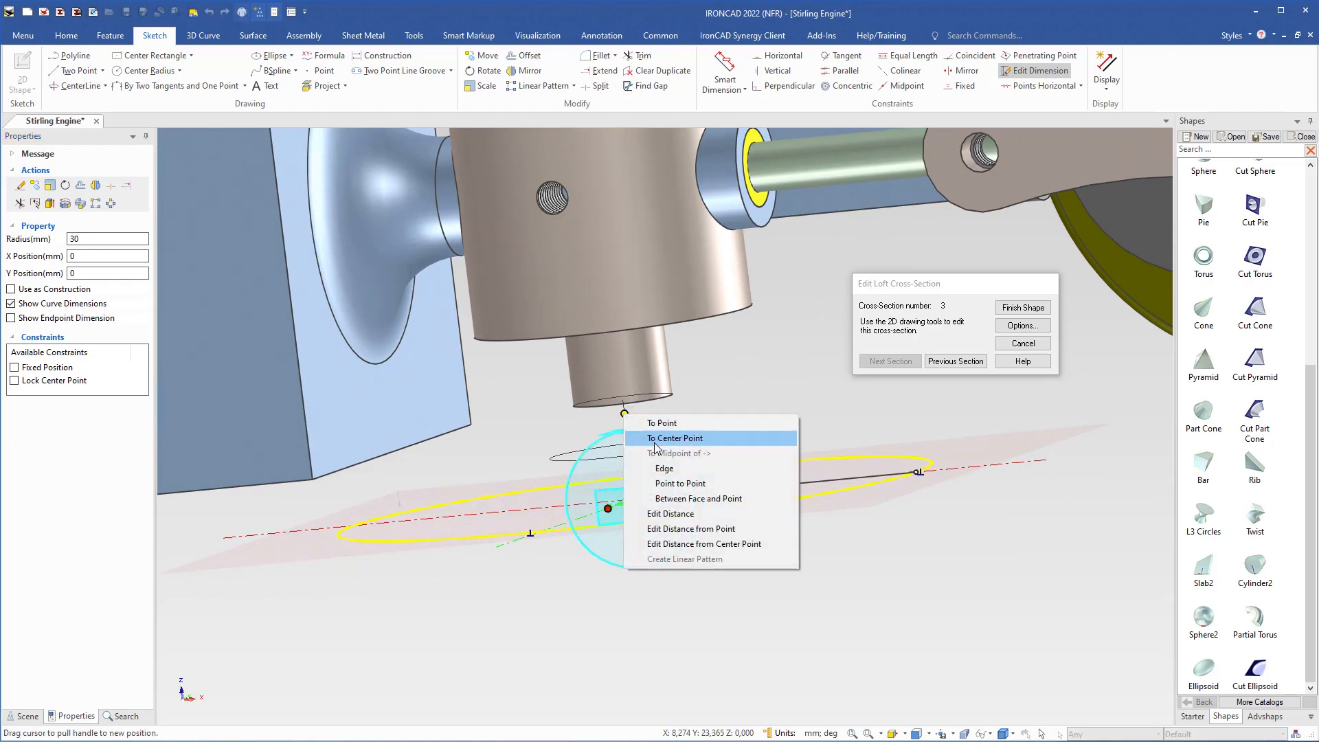
left_click(691, 528)
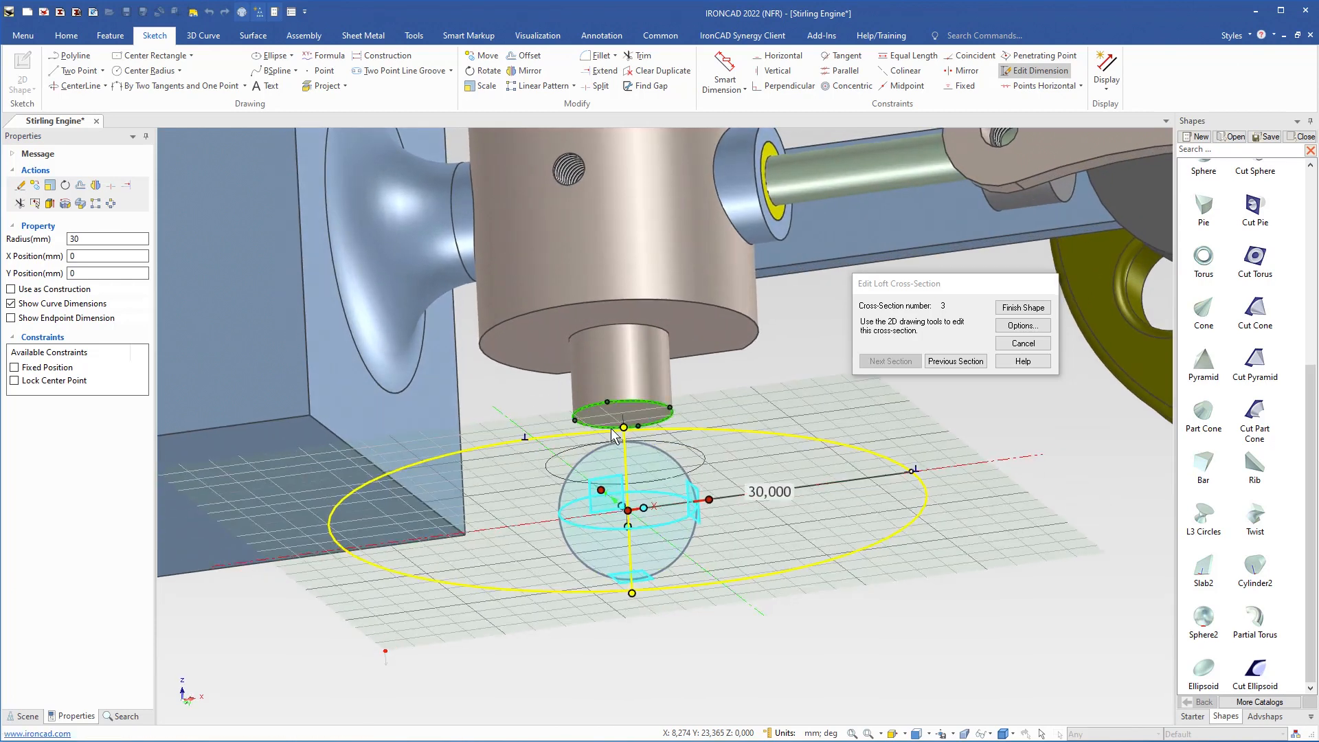
left_click(608, 413)
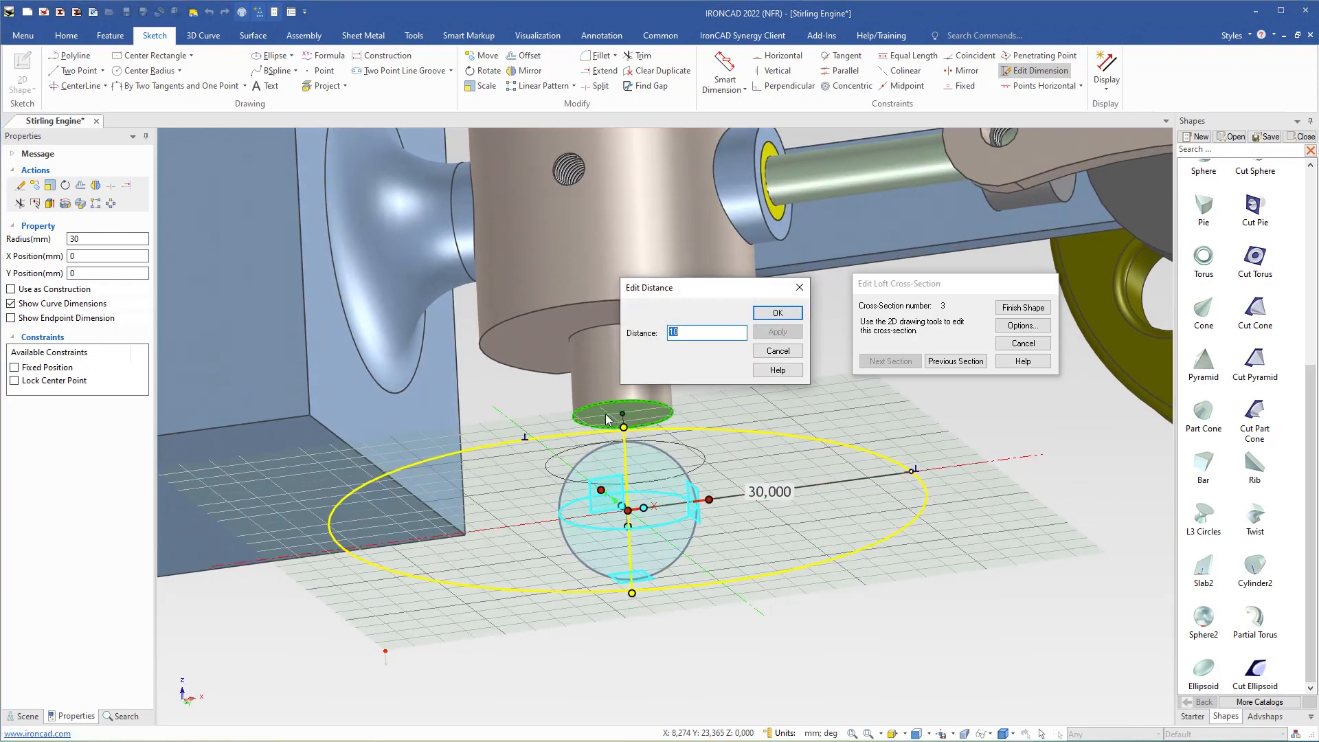
type("20")
key("Return")
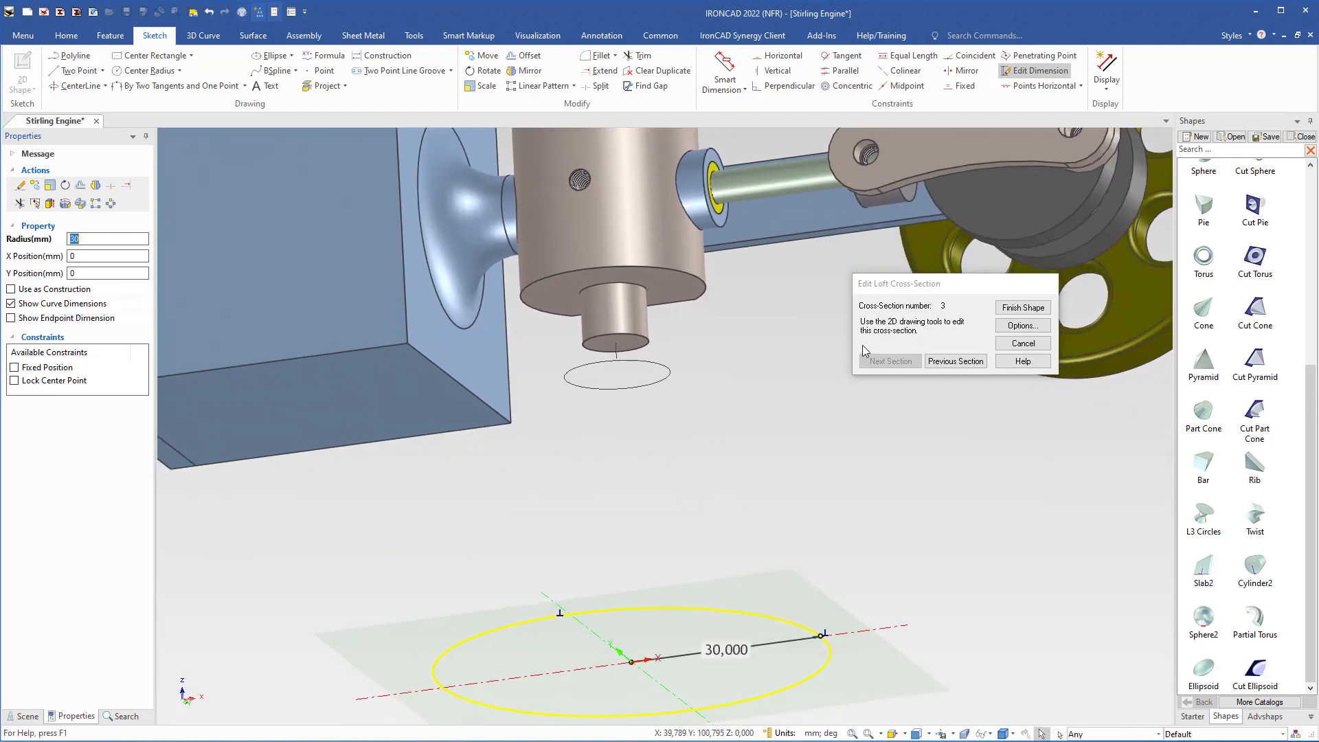
Step: Return to the second cross-section and use the TriBall to set it 25 mm from the centre of the cylinder's end face
left_click(947, 362)
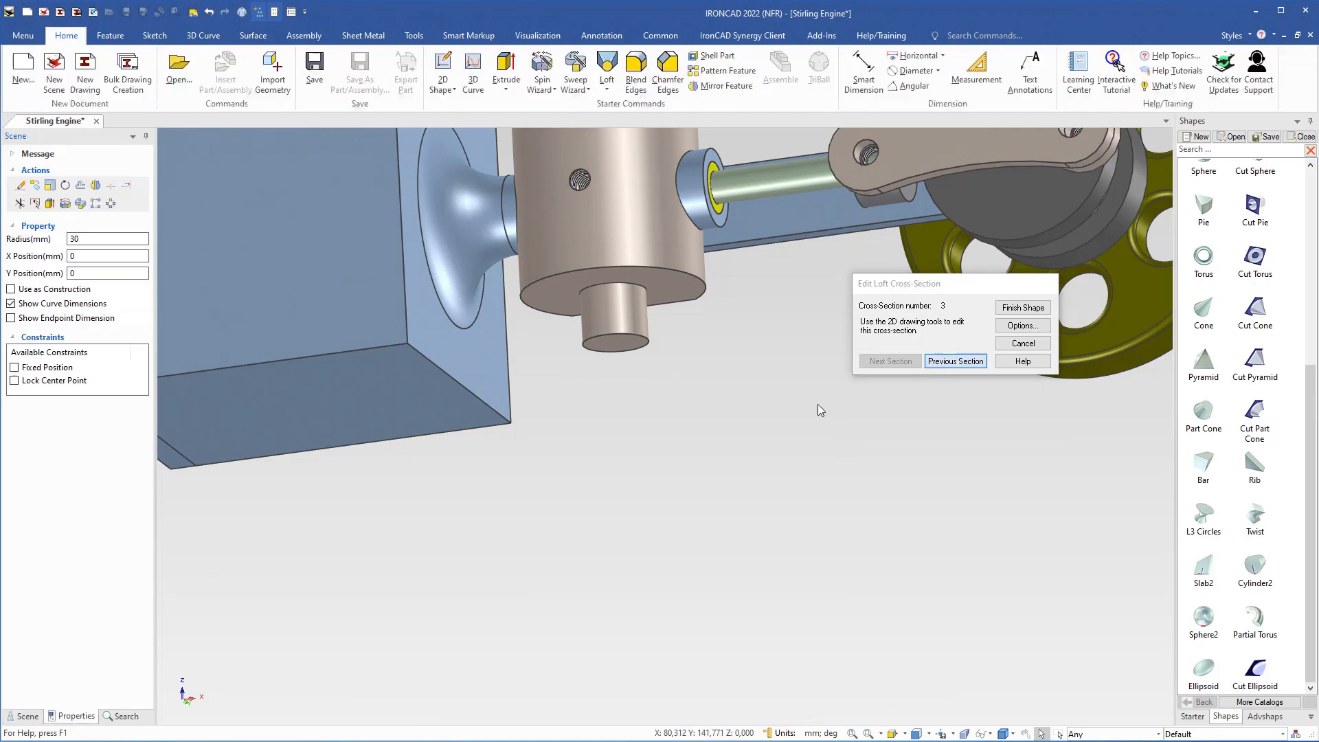
key("F10")
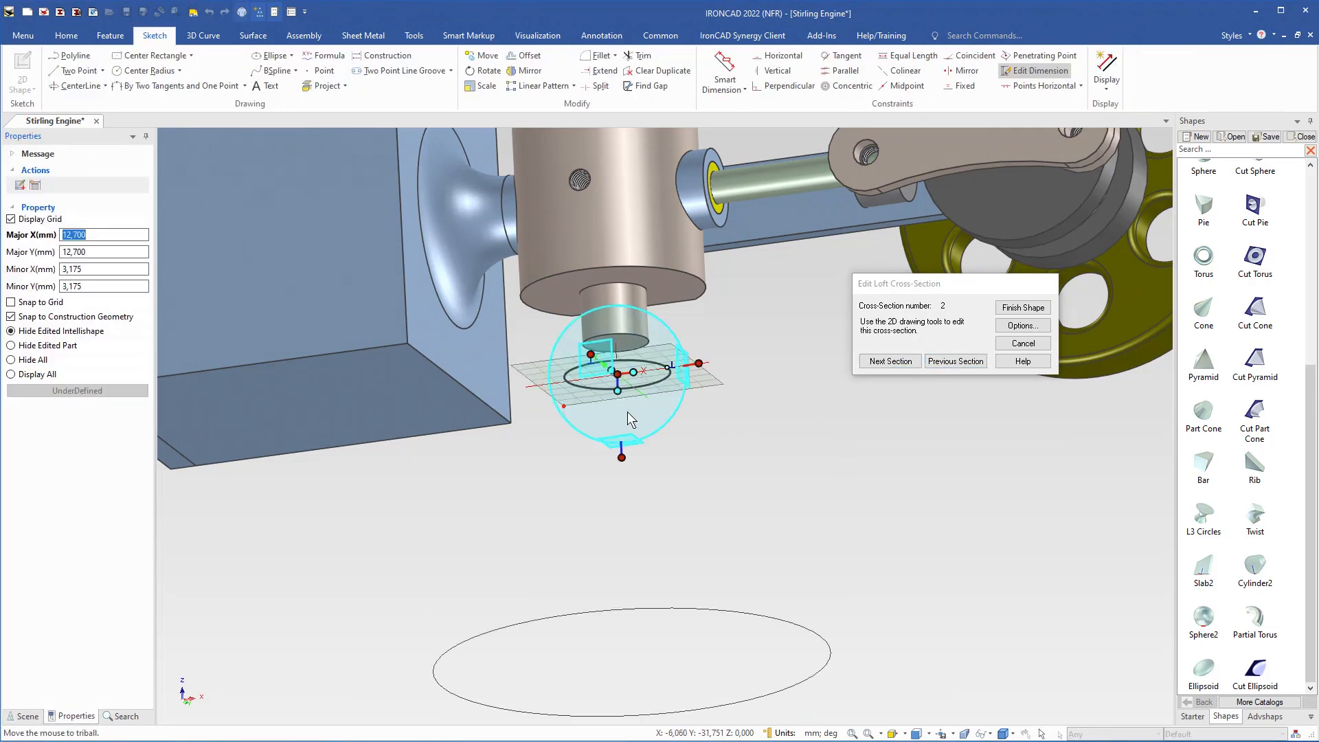
left_click_drag(624, 458, 624, 458)
right_click(622, 457)
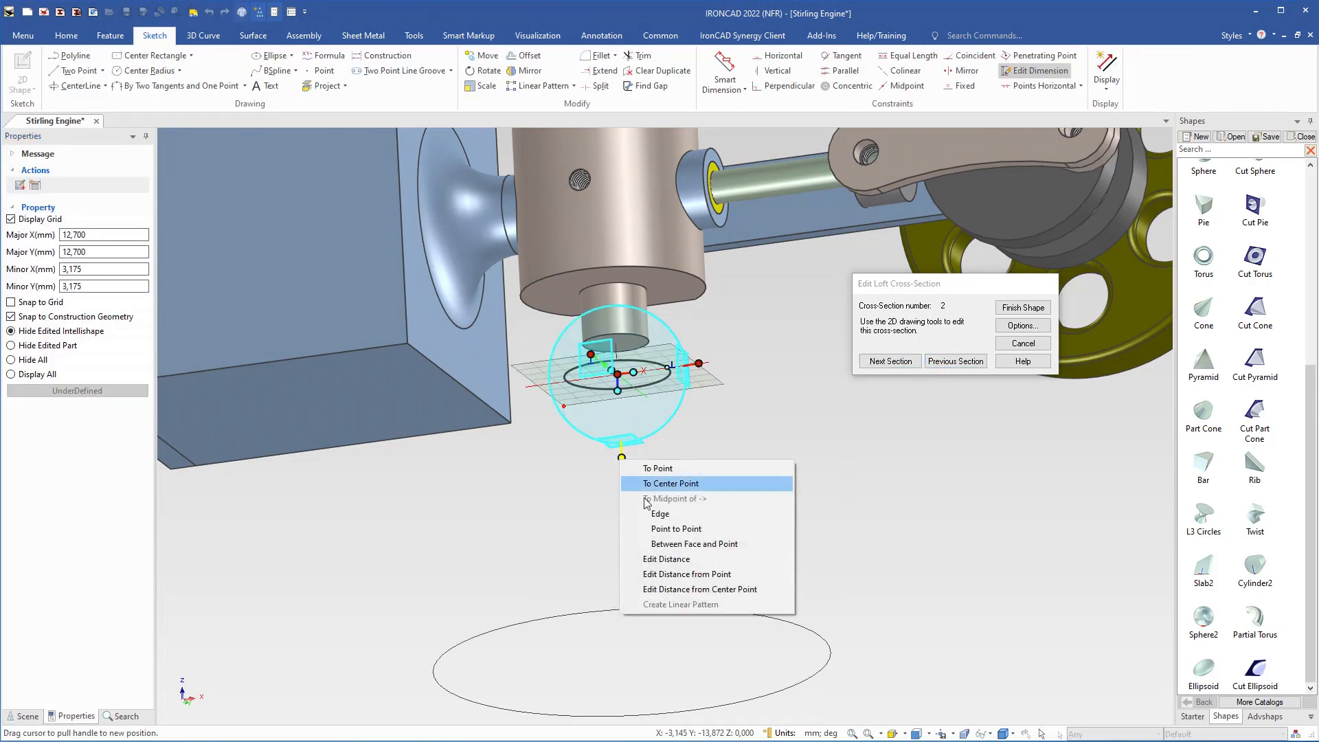
left_click(673, 577)
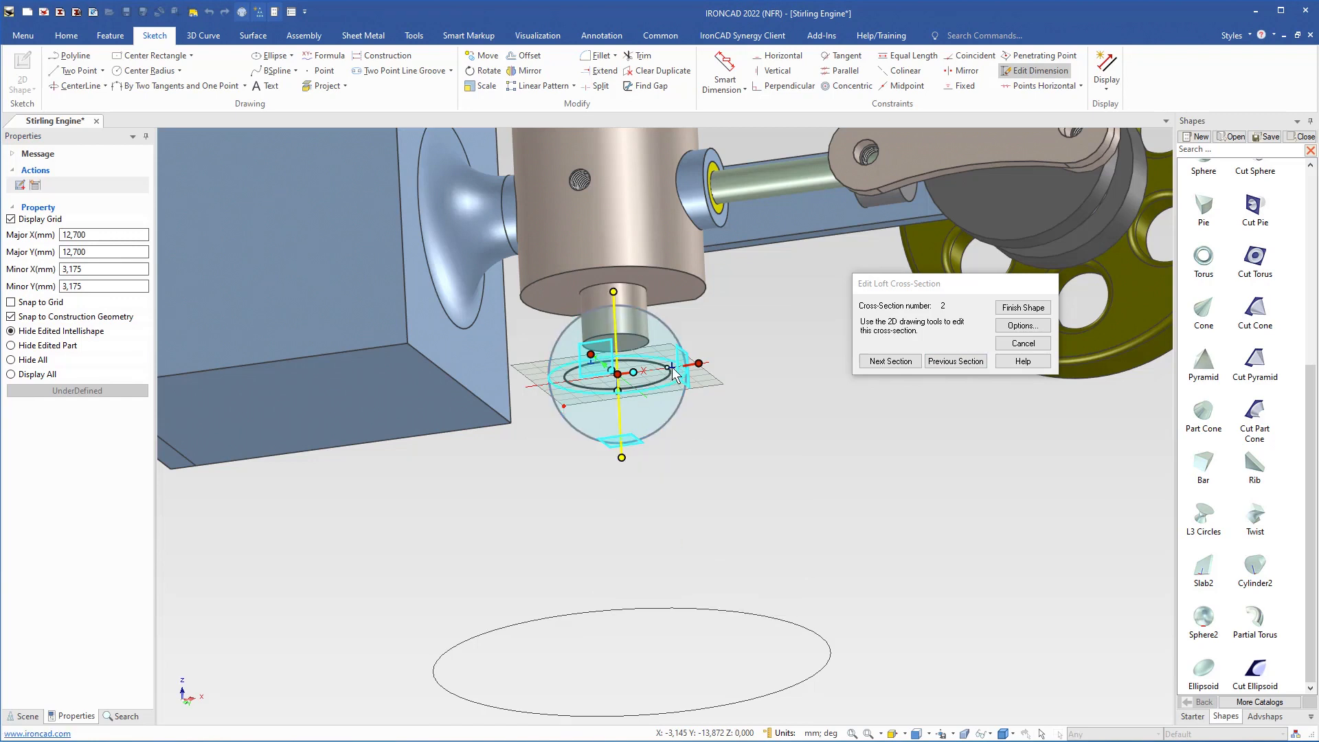
left_click(633, 350)
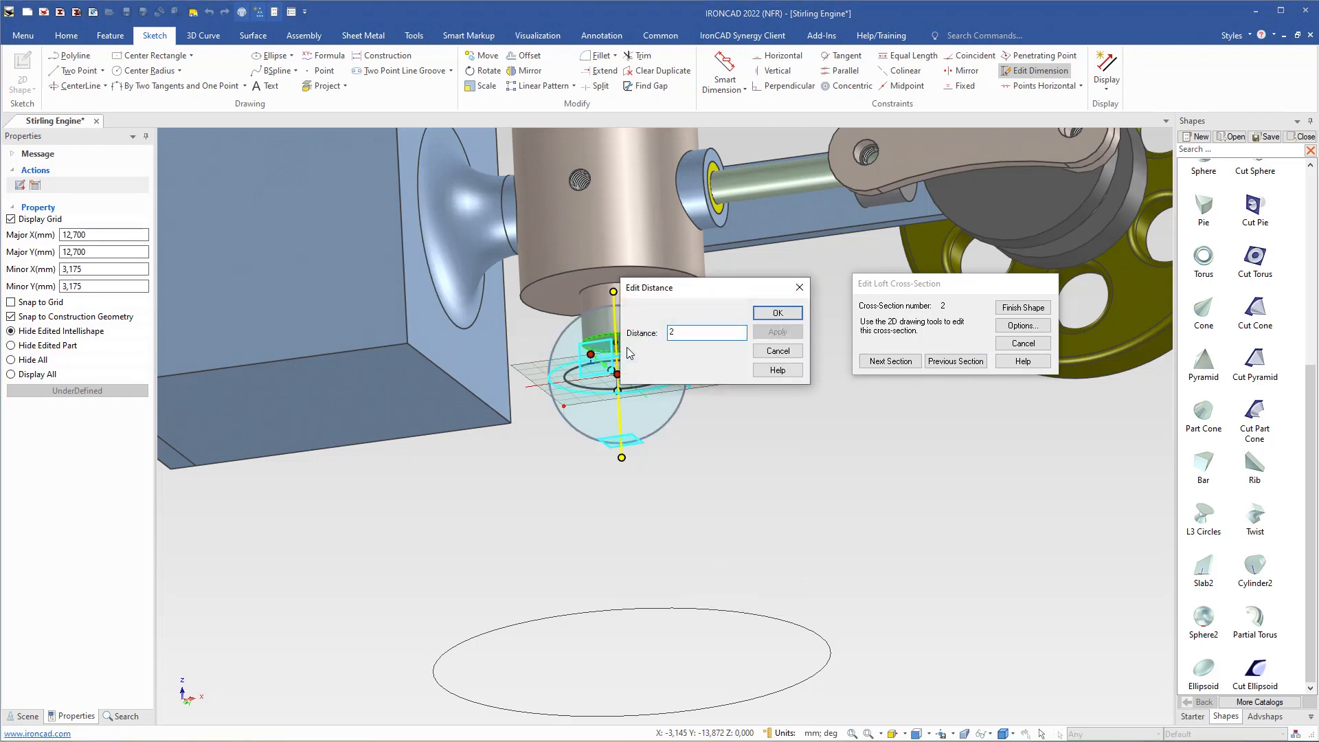
type("25")
key("Return")
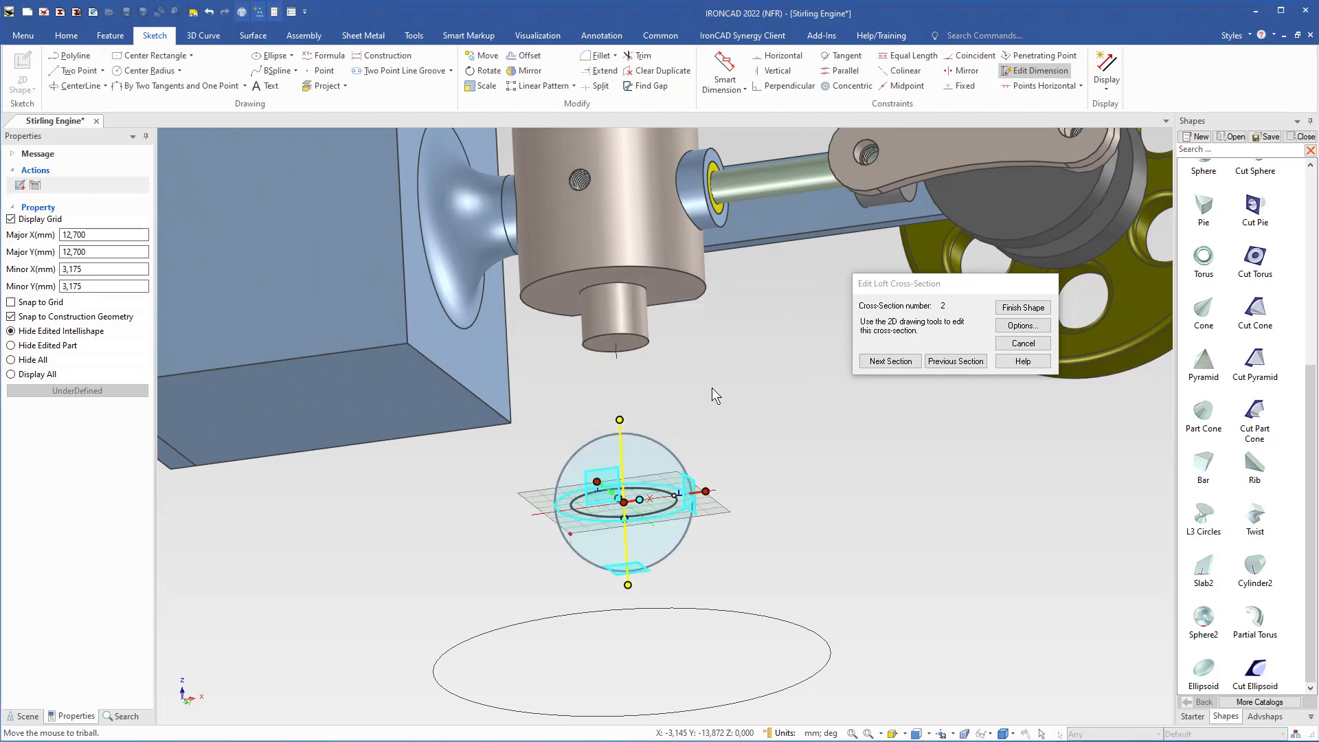
key("F10")
Step: Finish the loft shape from its three edited cross-sections
middle_click_drag(619, 498, 627, 533)
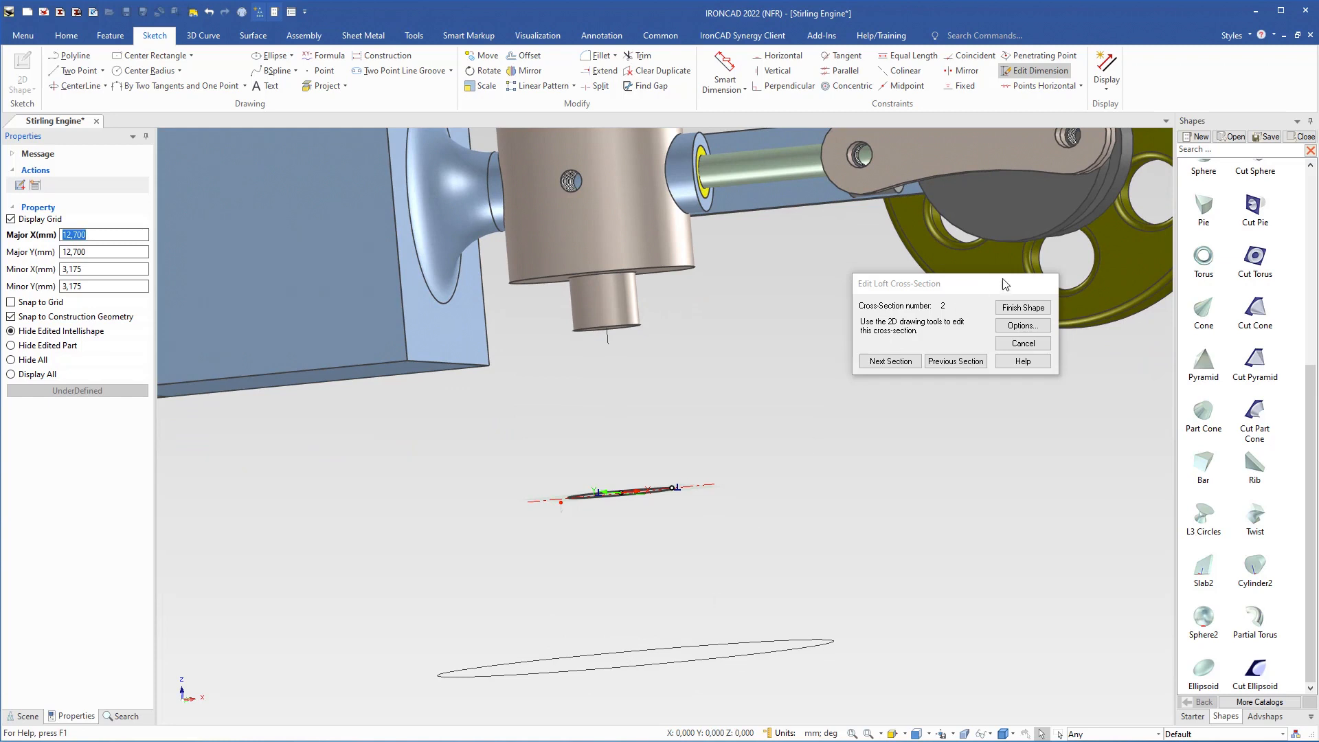
left_click(1020, 309)
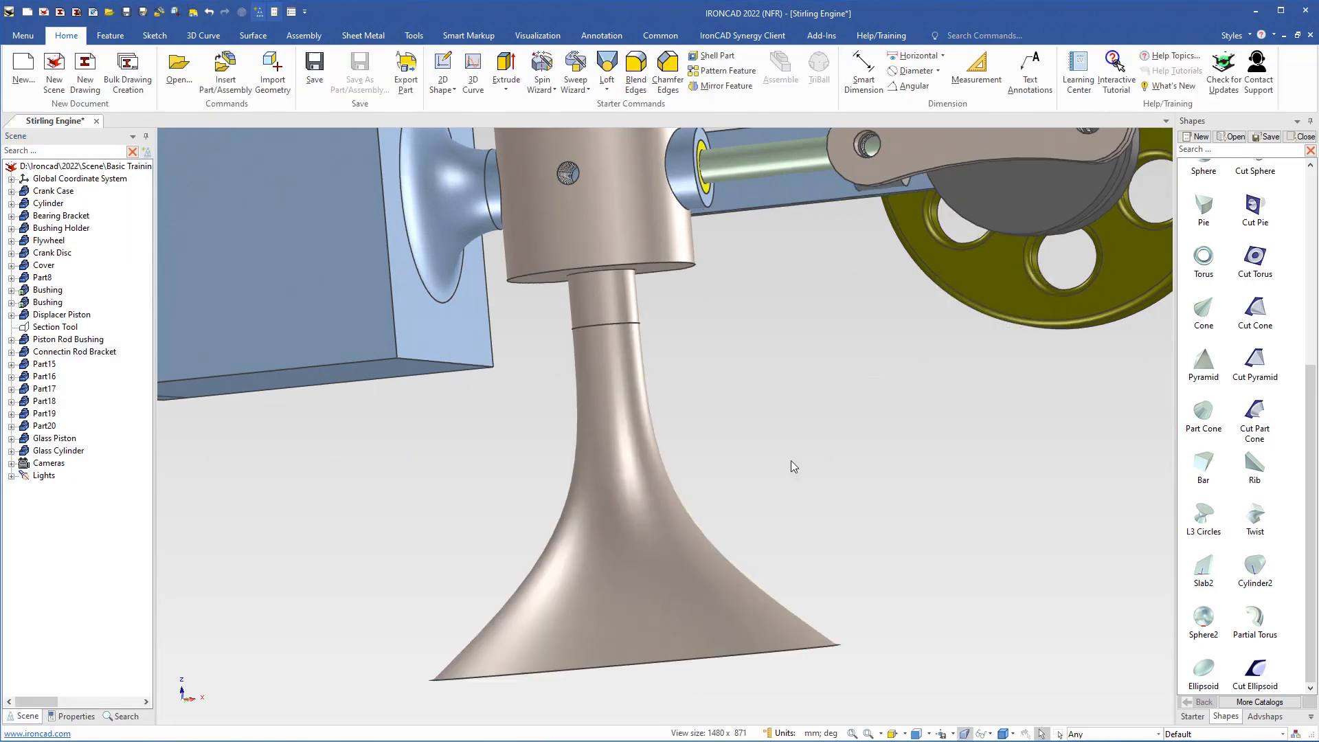
middle_click_drag(617, 512, 640, 385)
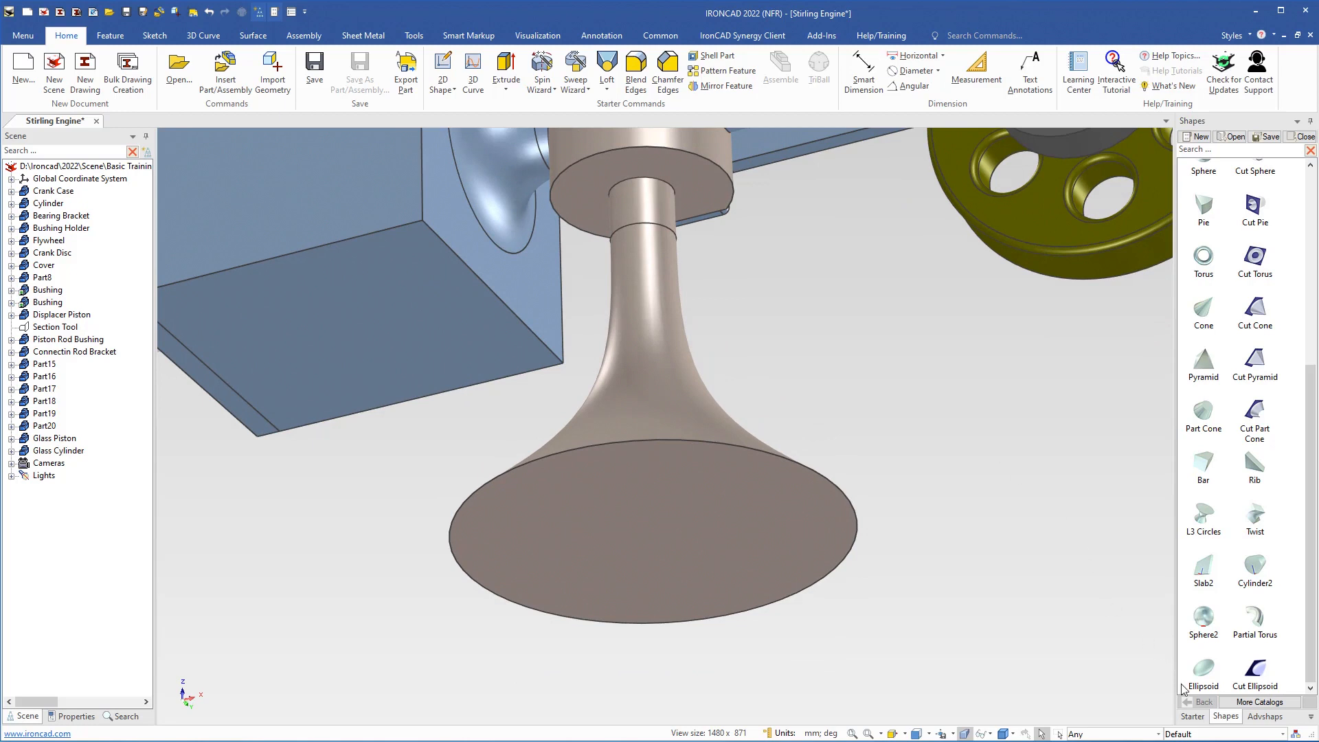
Step: Place a Cylinder from the Starter catalog at the centre of the loft's end face and size it to 60 mm diameter, matching the loft's edge
left_click(1192, 716)
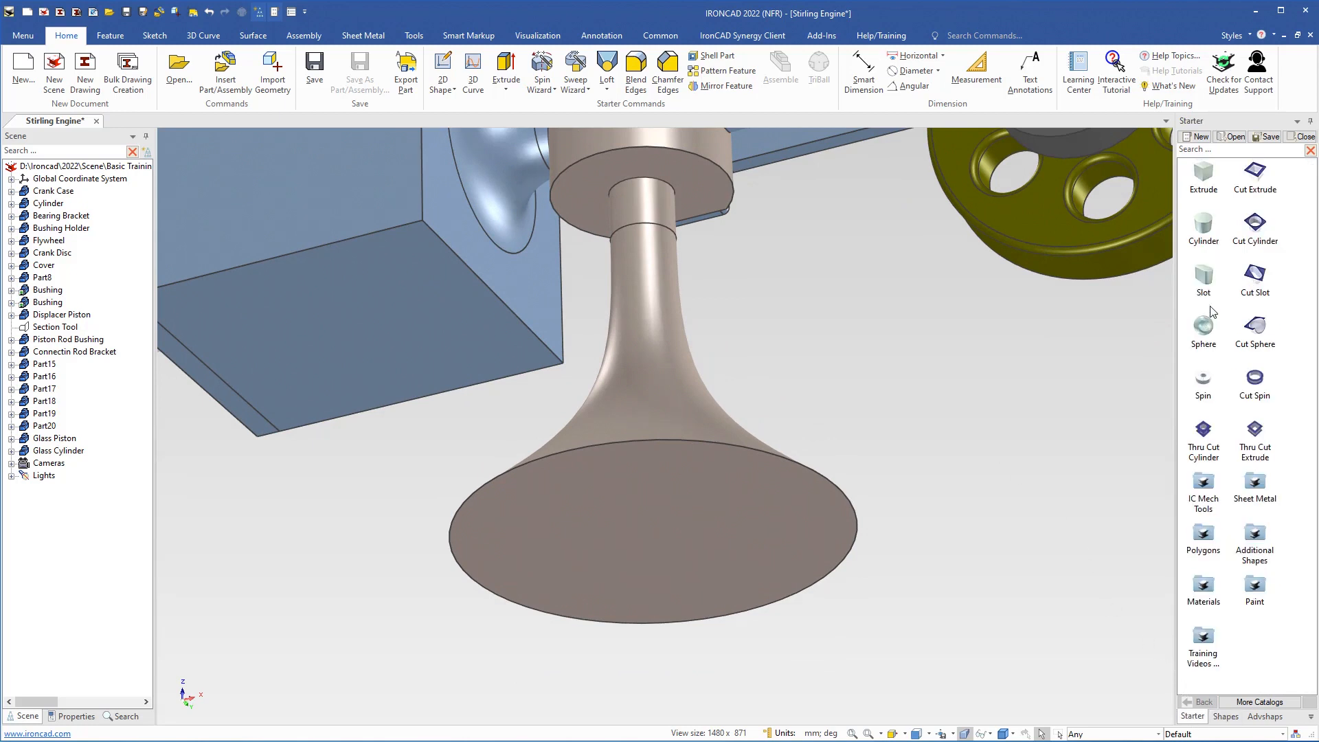
left_click_drag(1203, 237, 749, 538)
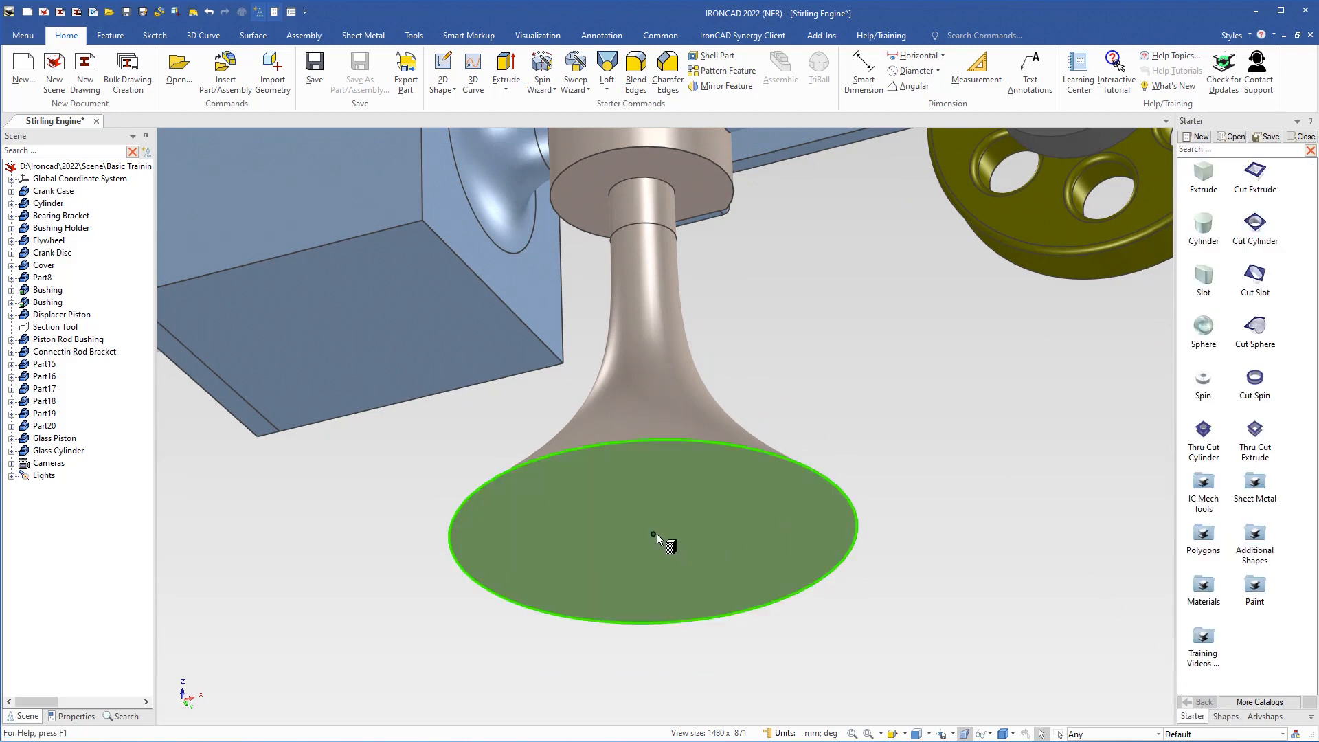
left_click_drag(653, 534, 653, 534)
scroll(735, 620, "up", 1)
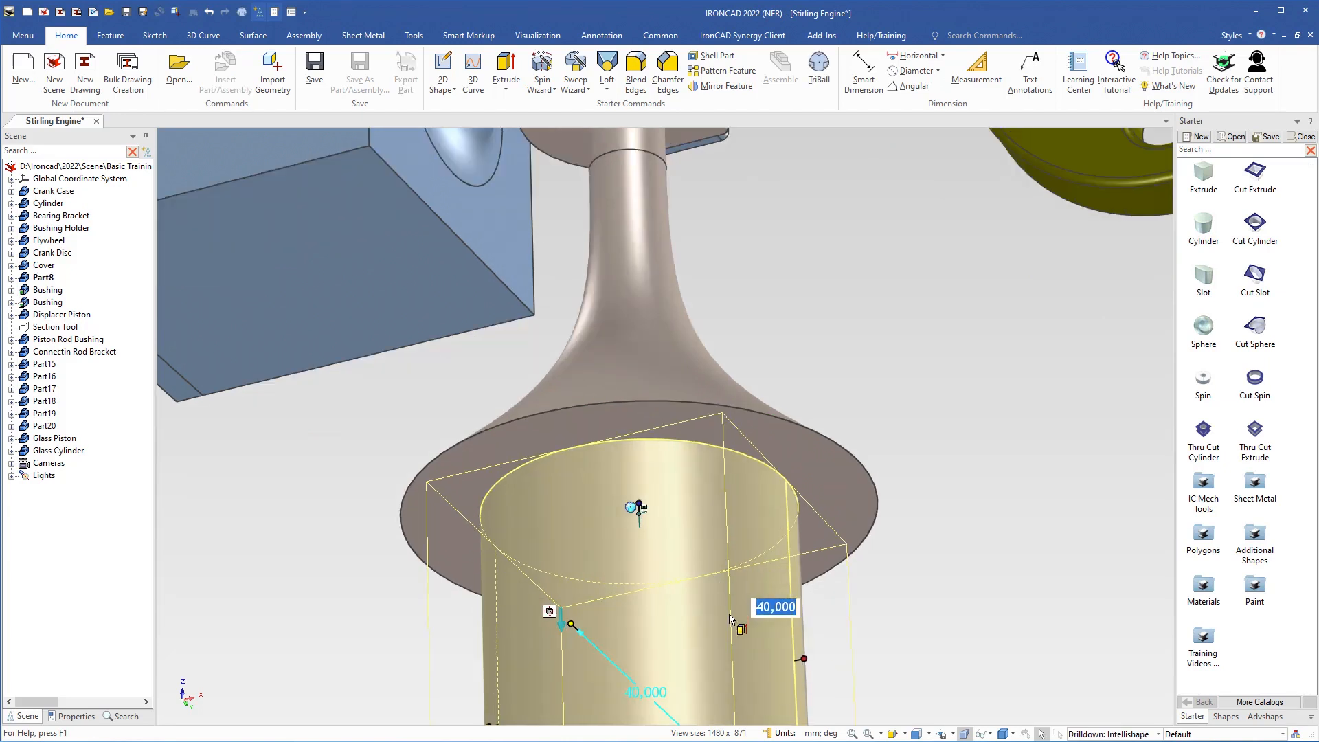
left_click_drag(808, 656, 876, 497)
scroll(655, 595, "down", 2)
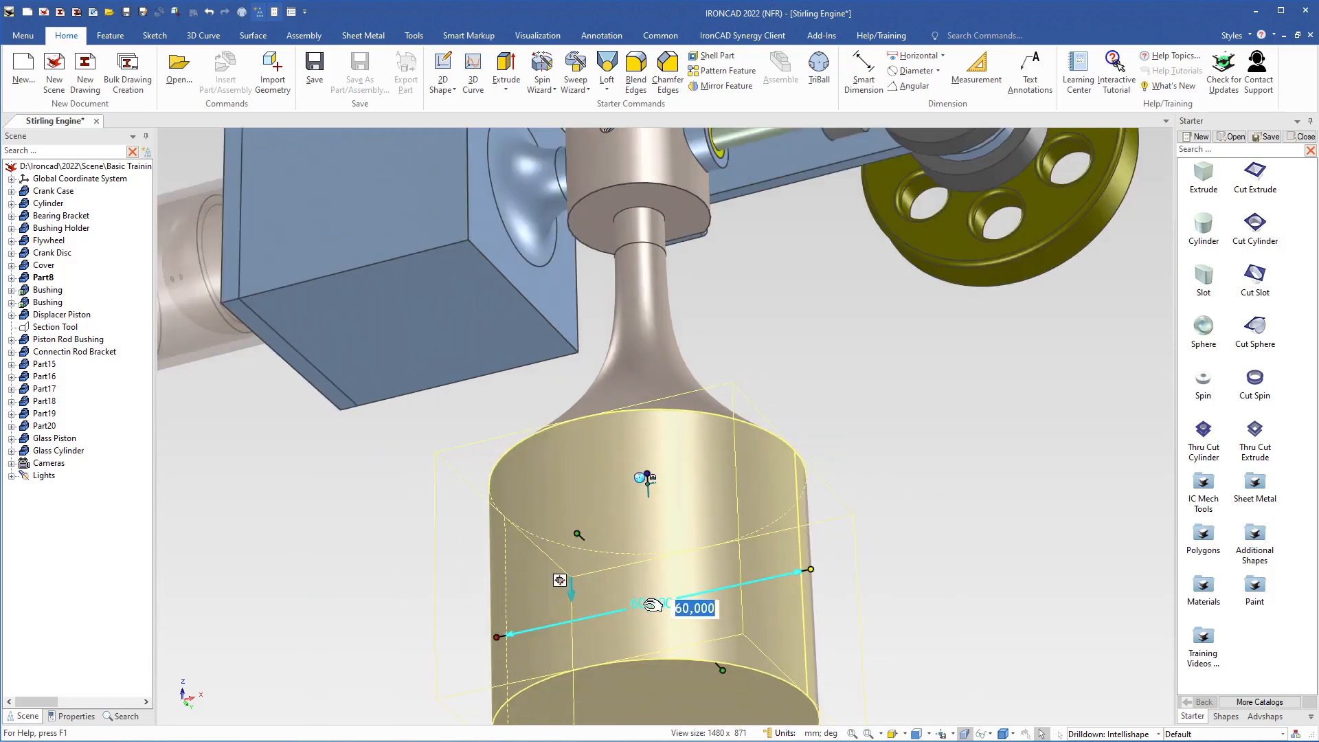
Step: Set the height of the cylinder under the loft to 5 mm
middle_click_drag(639, 512, 621, 491, "shift")
middle_click_drag(676, 639, 657, 494, "shift")
left_click(637, 567)
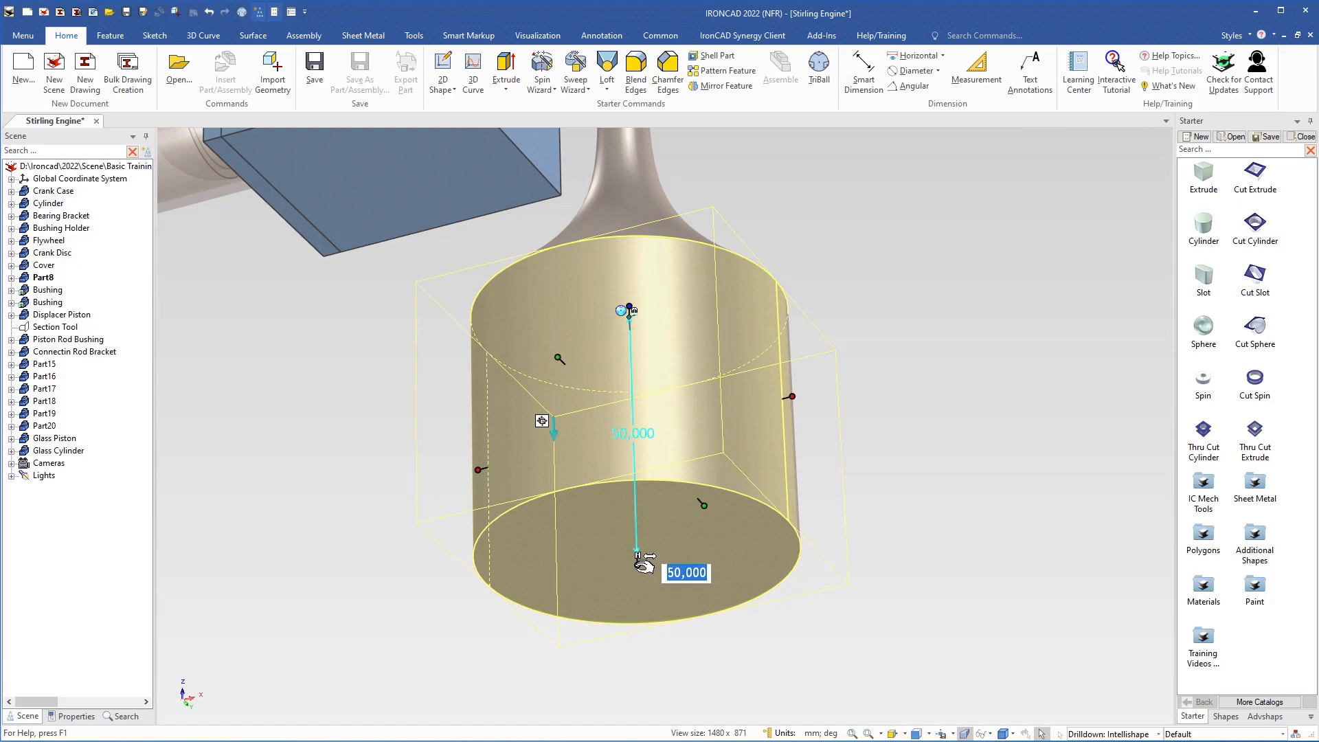
type("5")
key("Return")
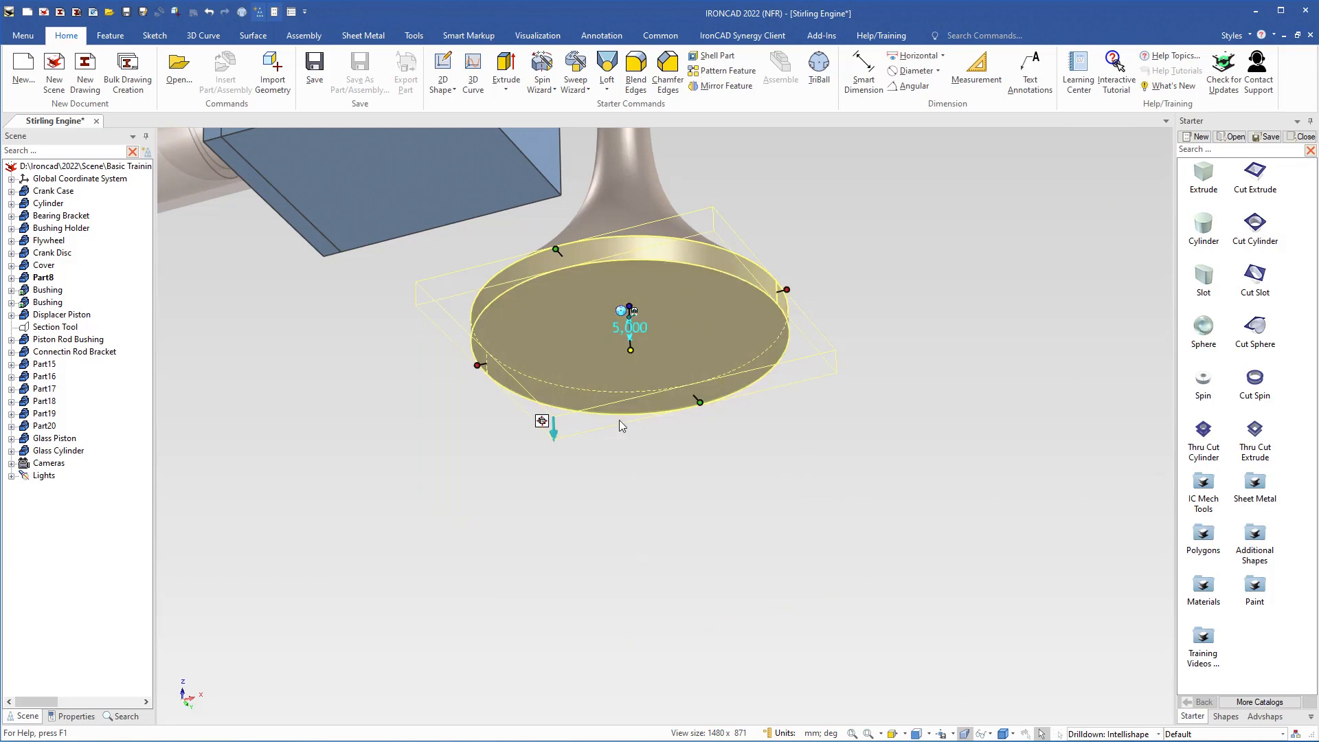
middle_click_drag(621, 343, 620, 411)
middle_click_drag(621, 410, 597, 614, "shift")
left_click(751, 446)
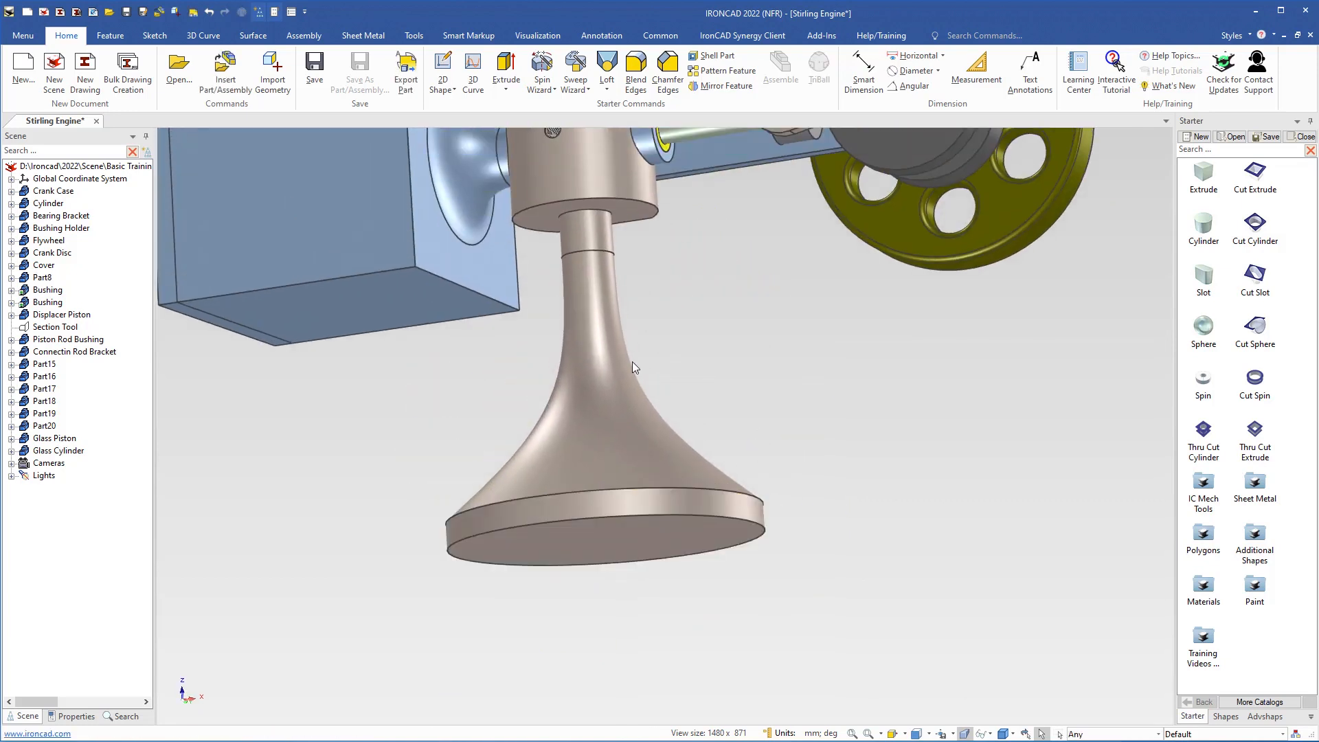
Step: Start a constant edge blend on Part8 with a 1 mm radius and pick the edge between the loft and its base disc
middle_click_drag(632, 362, 645, 467)
middle_click_drag(644, 467, 632, 581, "shift")
scroll(607, 489, "down", 3)
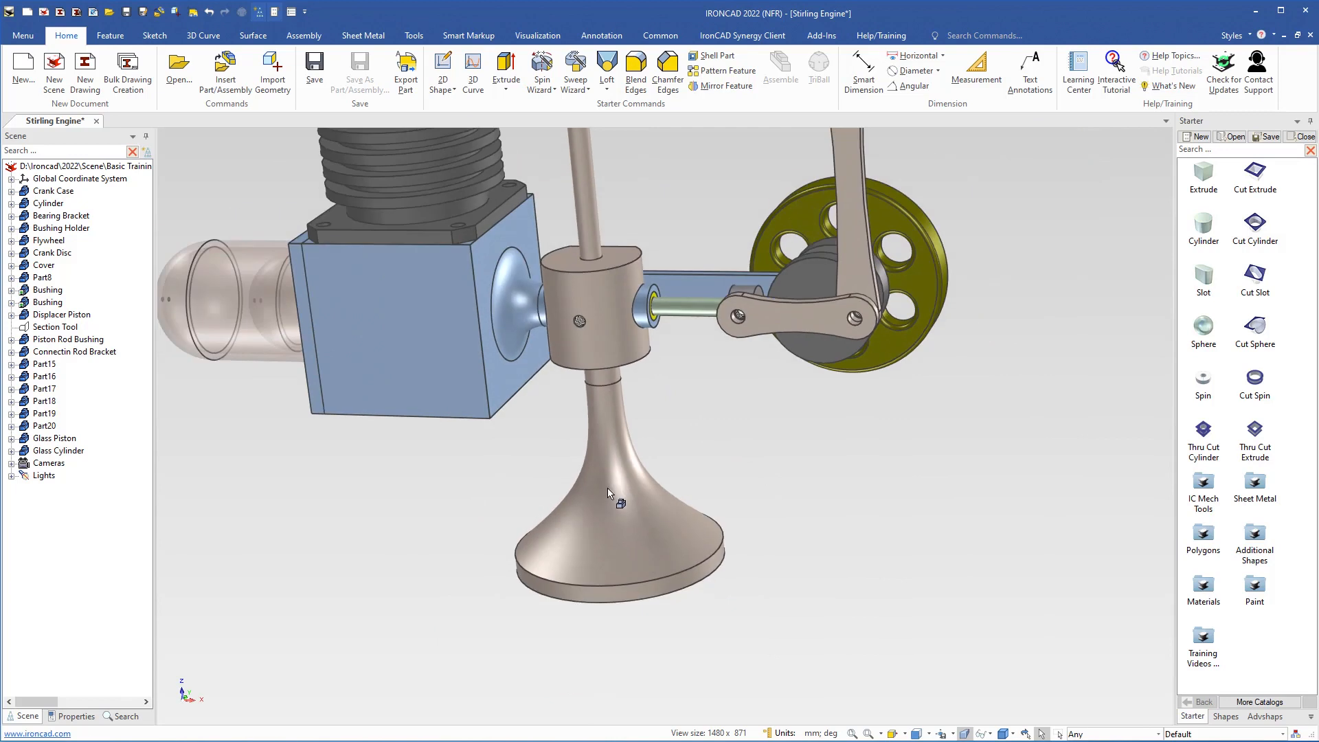
left_click(622, 520)
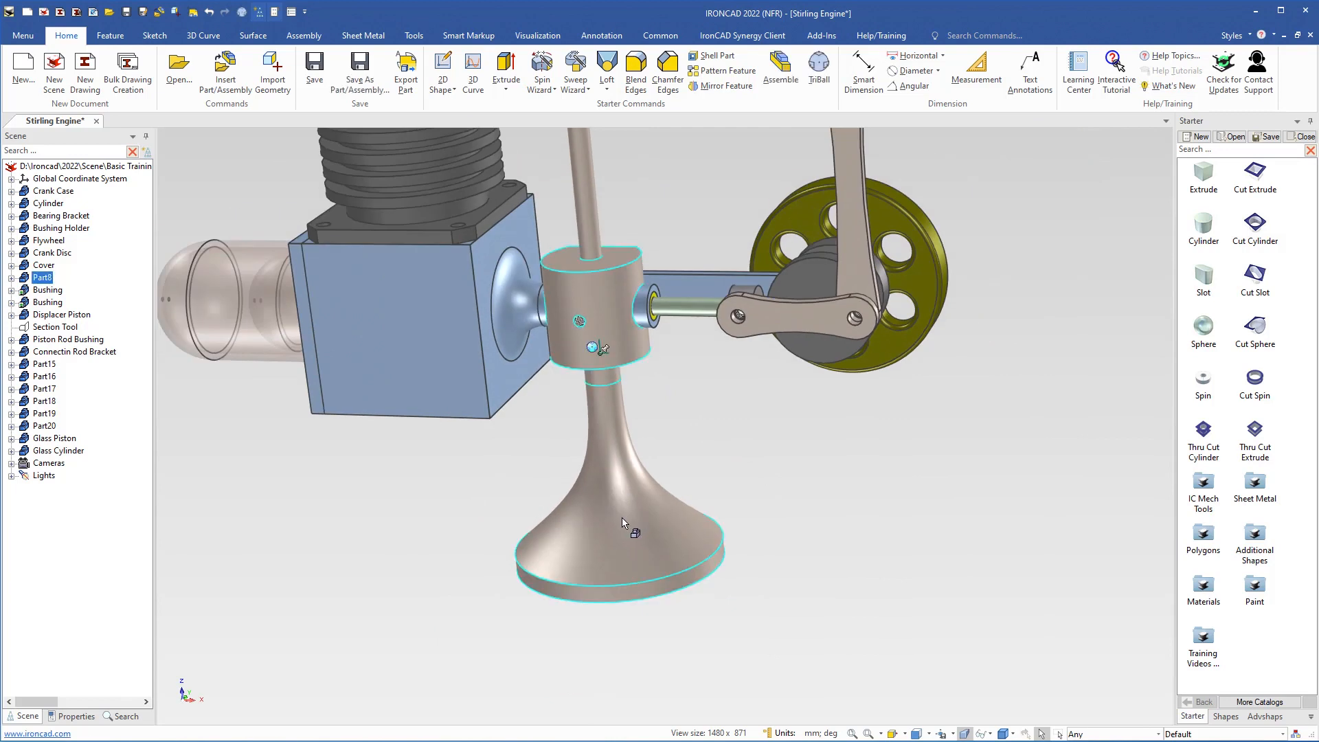
right_click(623, 523)
left_click(585, 497)
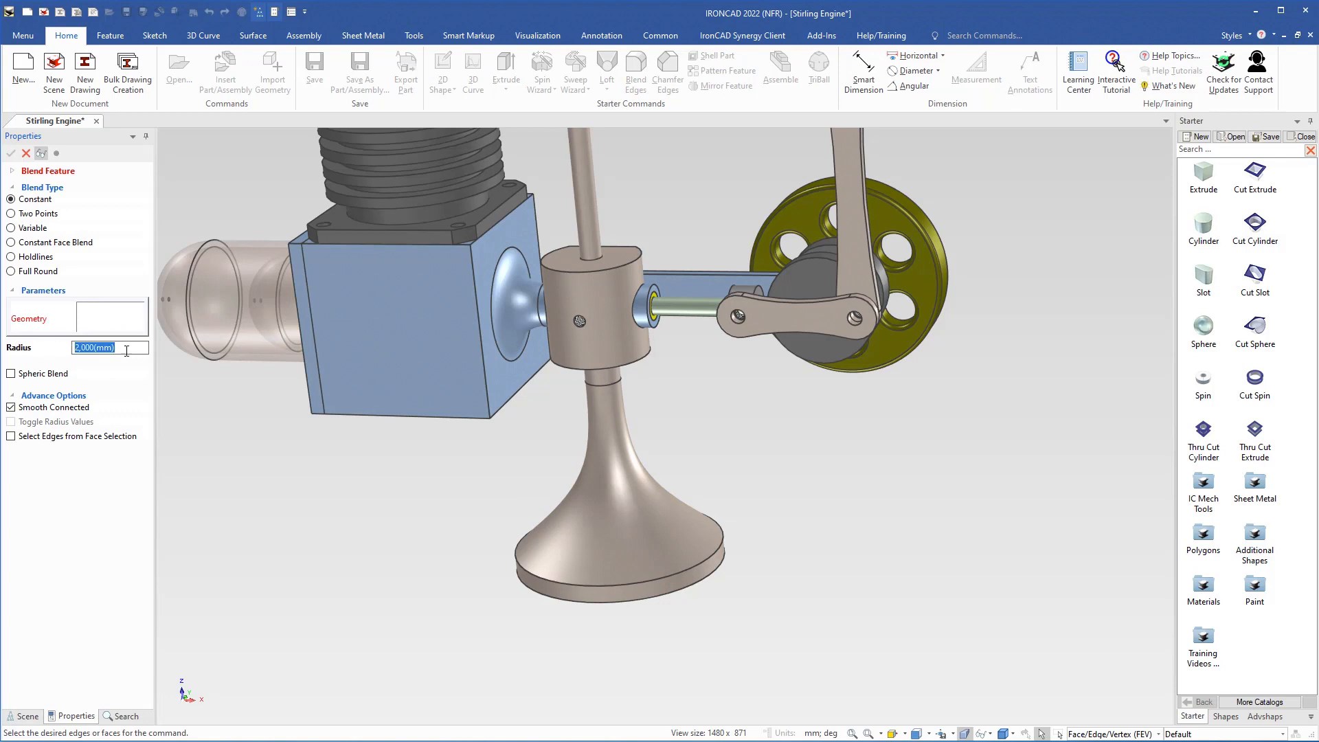
type("1")
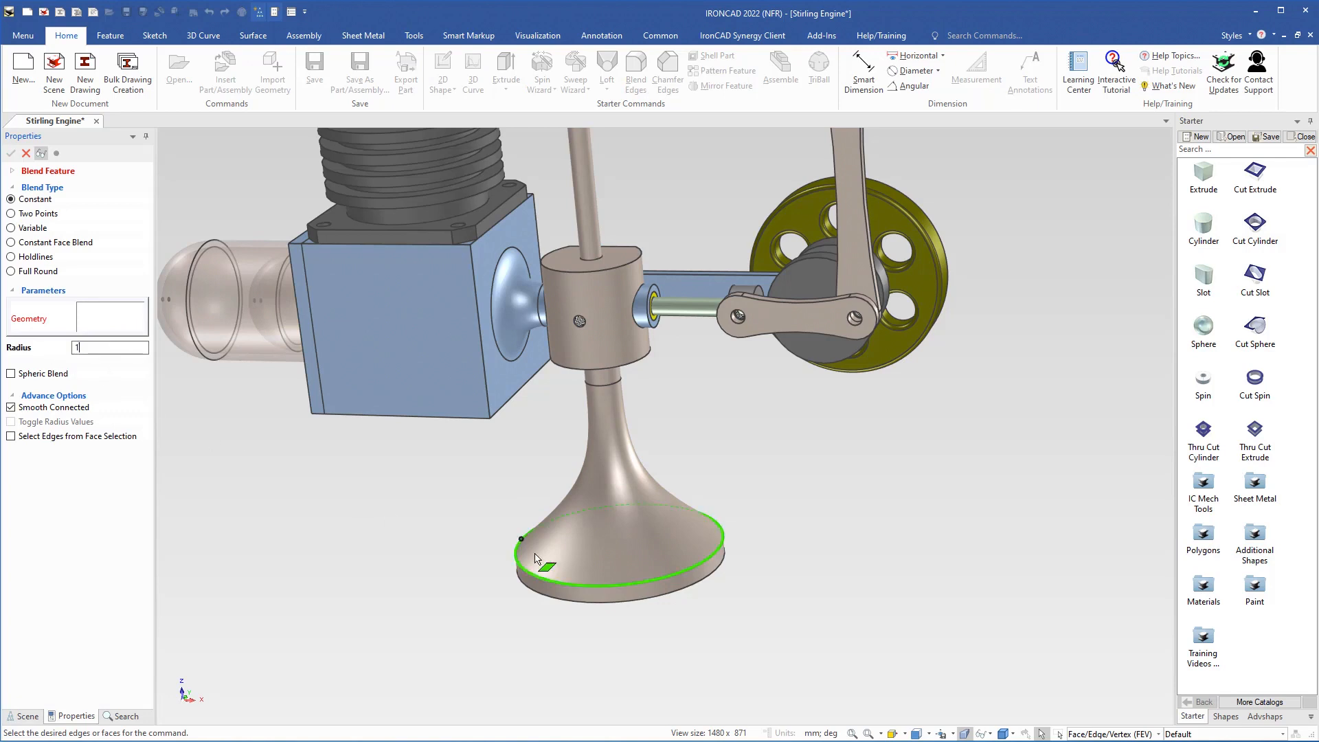
scroll(577, 567, "up", 3)
left_click(622, 562)
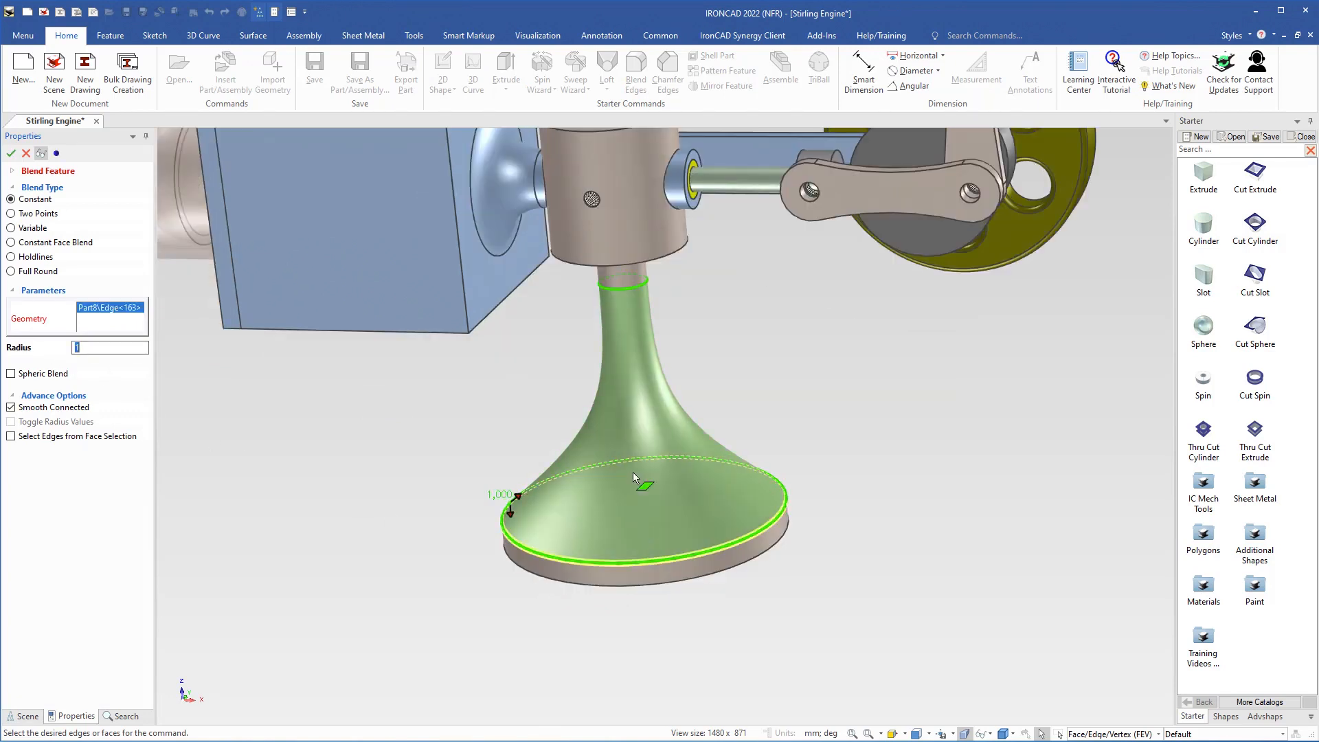
Step: Add to the blend the edge where the small cylinder meets the body's underside and the body's lower outer rim
middle_click_drag(622, 563, 619, 197)
scroll(656, 266, "up", 5)
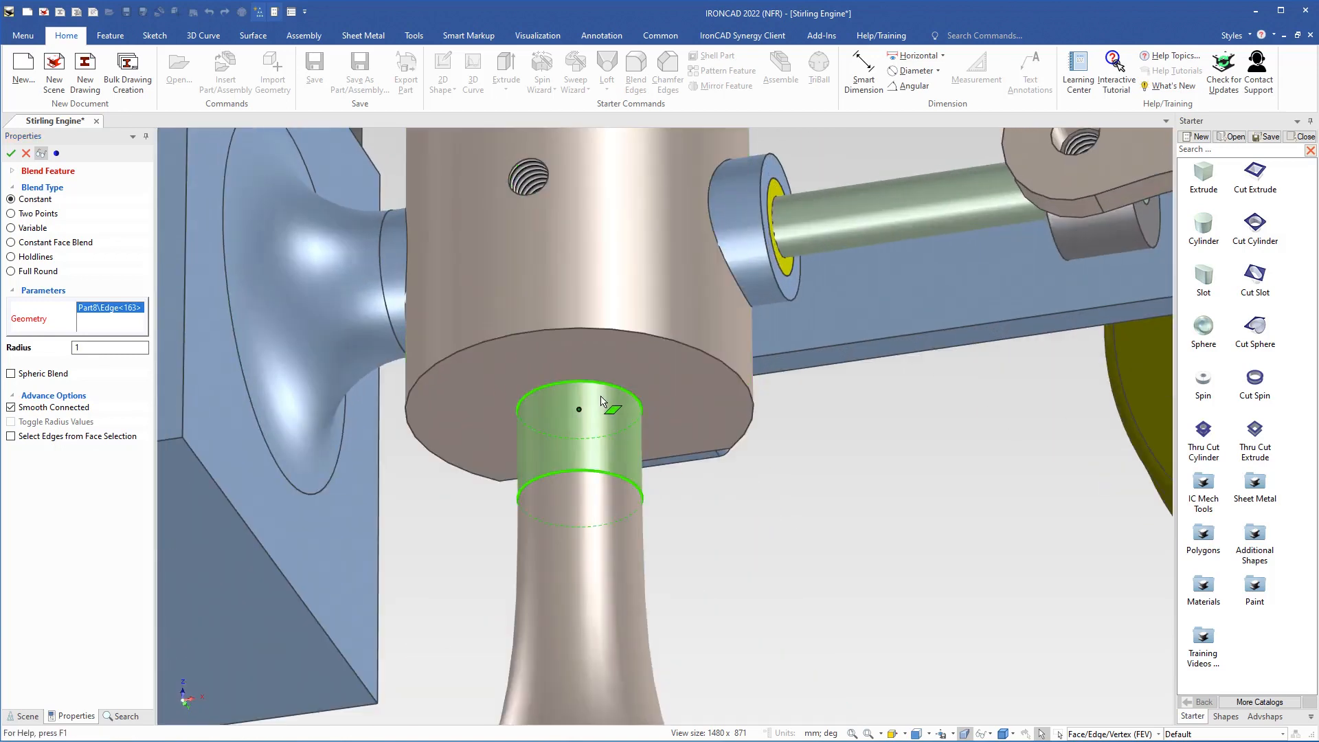
left_click(607, 393)
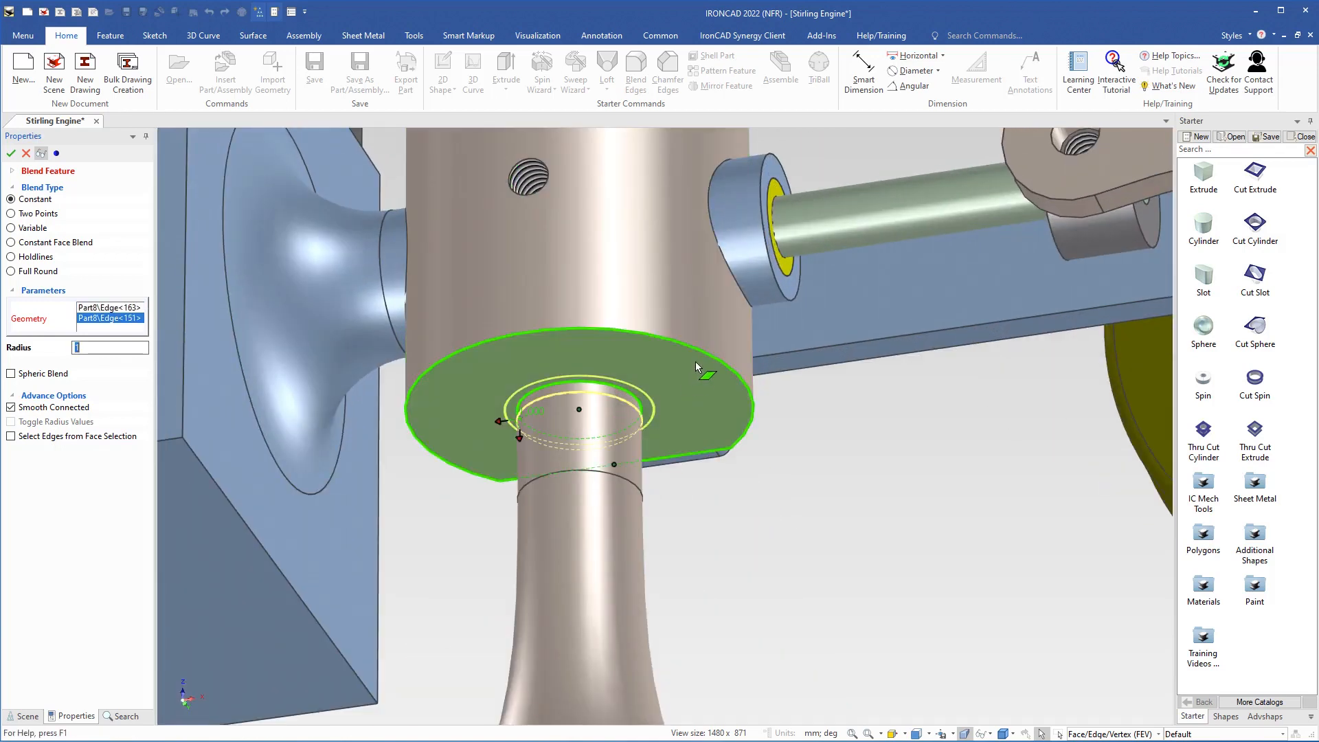
left_click(655, 338)
Step: Add the body's upper outer rim, the flat's upper edge and both vertical edges of the flat to the blend
middle_click_drag(636, 232, 303, 385, "shift")
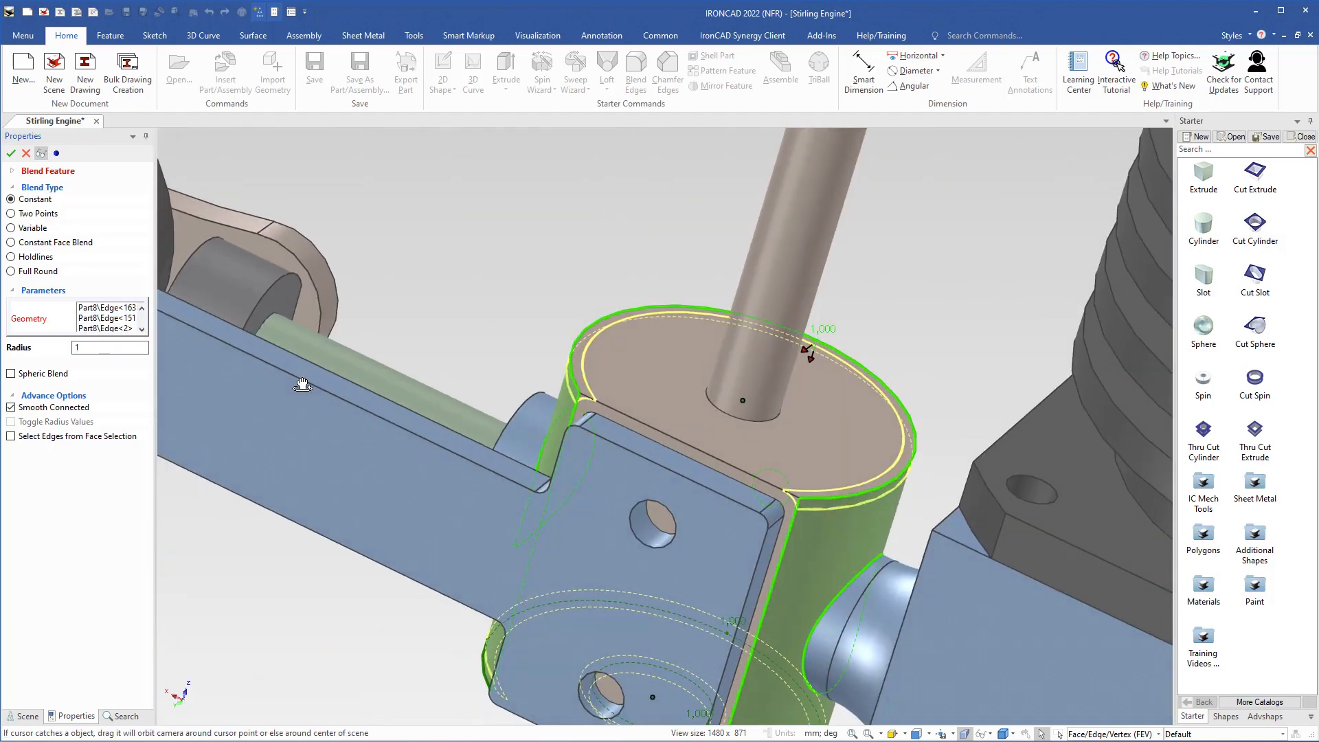
left_click(653, 430)
left_click(576, 420)
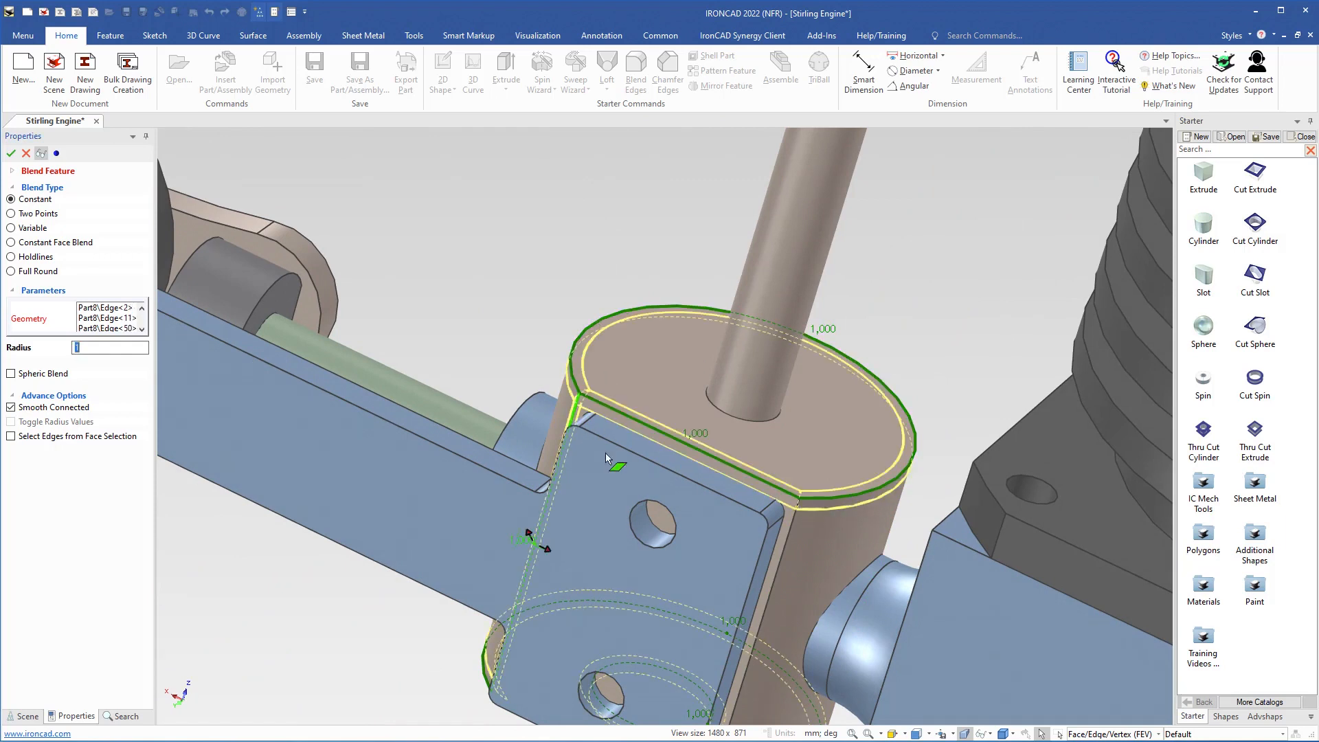
left_click(782, 544)
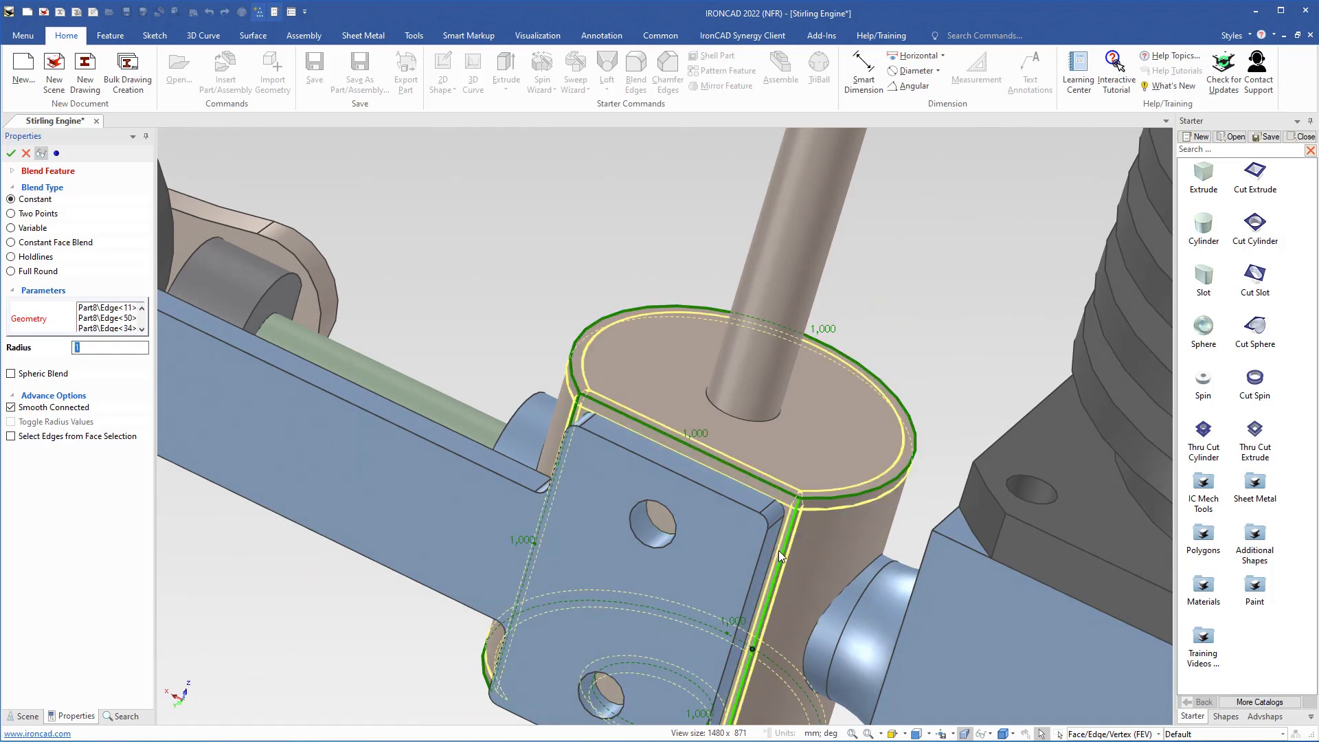
Step: Add the flat's lower edge and the edge where the upper rod meets the body's top face to the blend
middle_click_drag(667, 565, 694, 405, "shift")
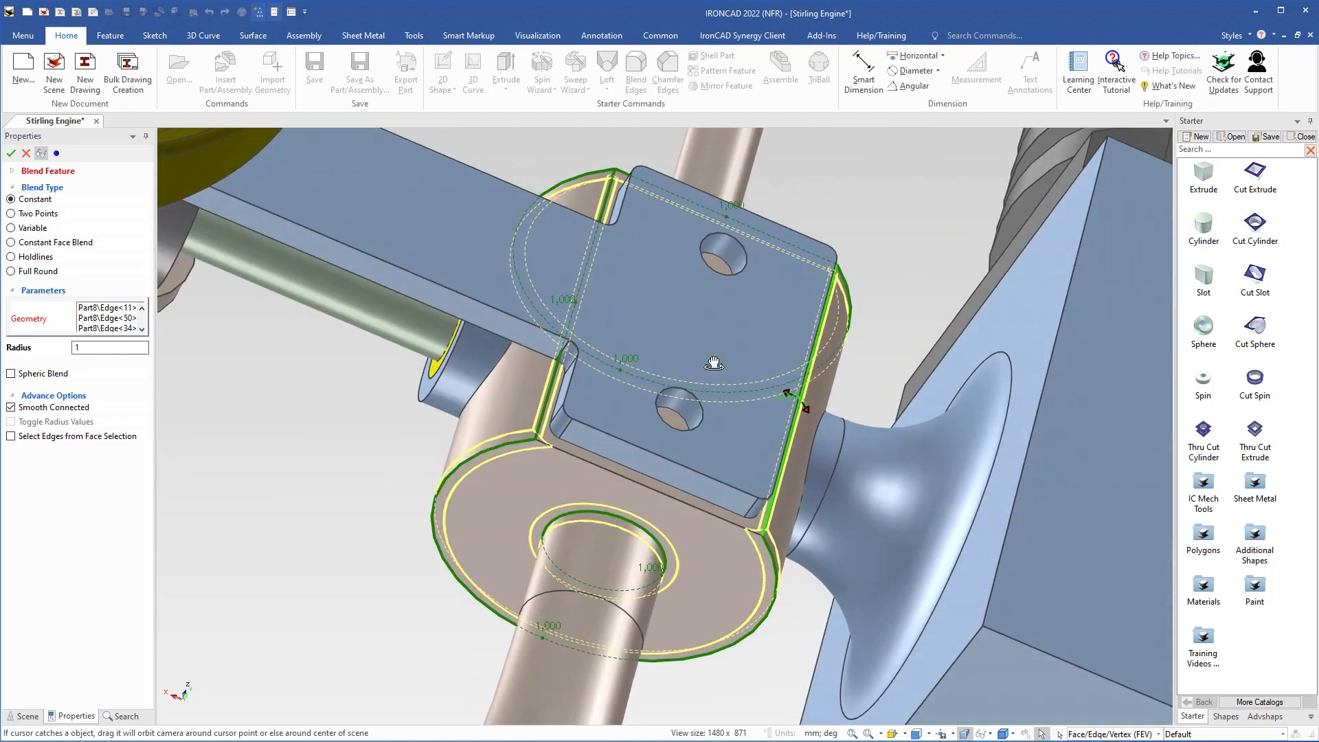
left_click(617, 481)
middle_click_drag(622, 477, 694, 504)
left_click(619, 328)
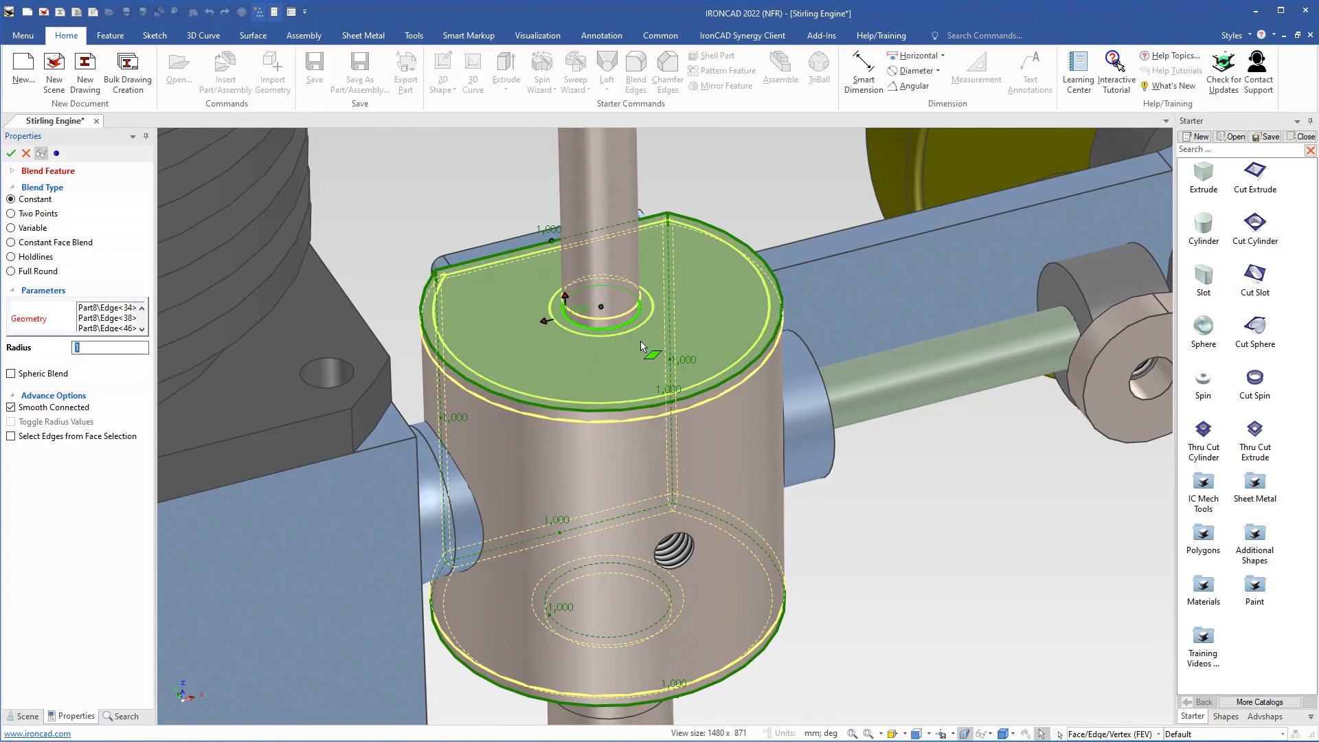
Step: Add to the blend the edge where the rod meets the slotted head's underside and the head's lower outer rim
scroll(661, 231, "up", 1)
middle_click_drag(661, 232, 658, 404, "shift")
scroll(670, 368, "up", 3)
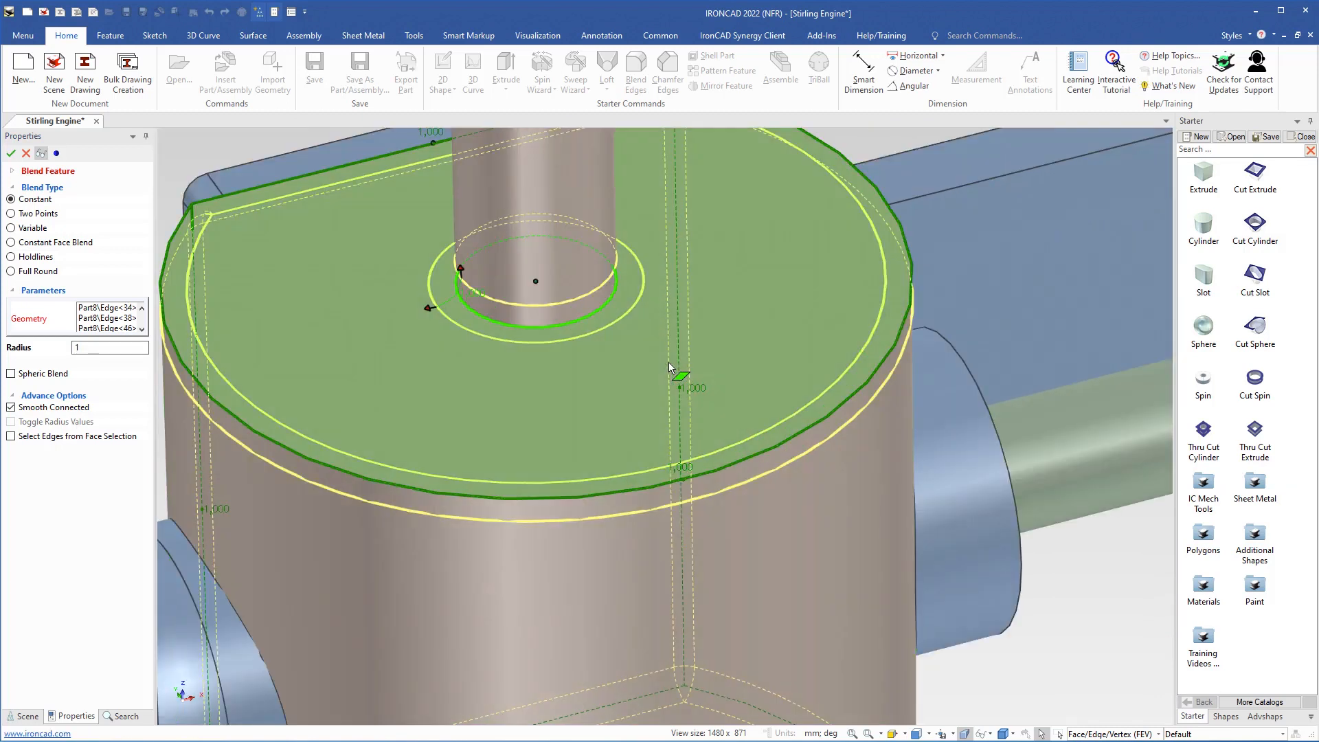
scroll(661, 365, "down", 3)
middle_click_drag(581, 221, 610, 660, "shift")
middle_click_drag(608, 474, 594, 712, "shift")
middle_click_drag(598, 436, 598, 271)
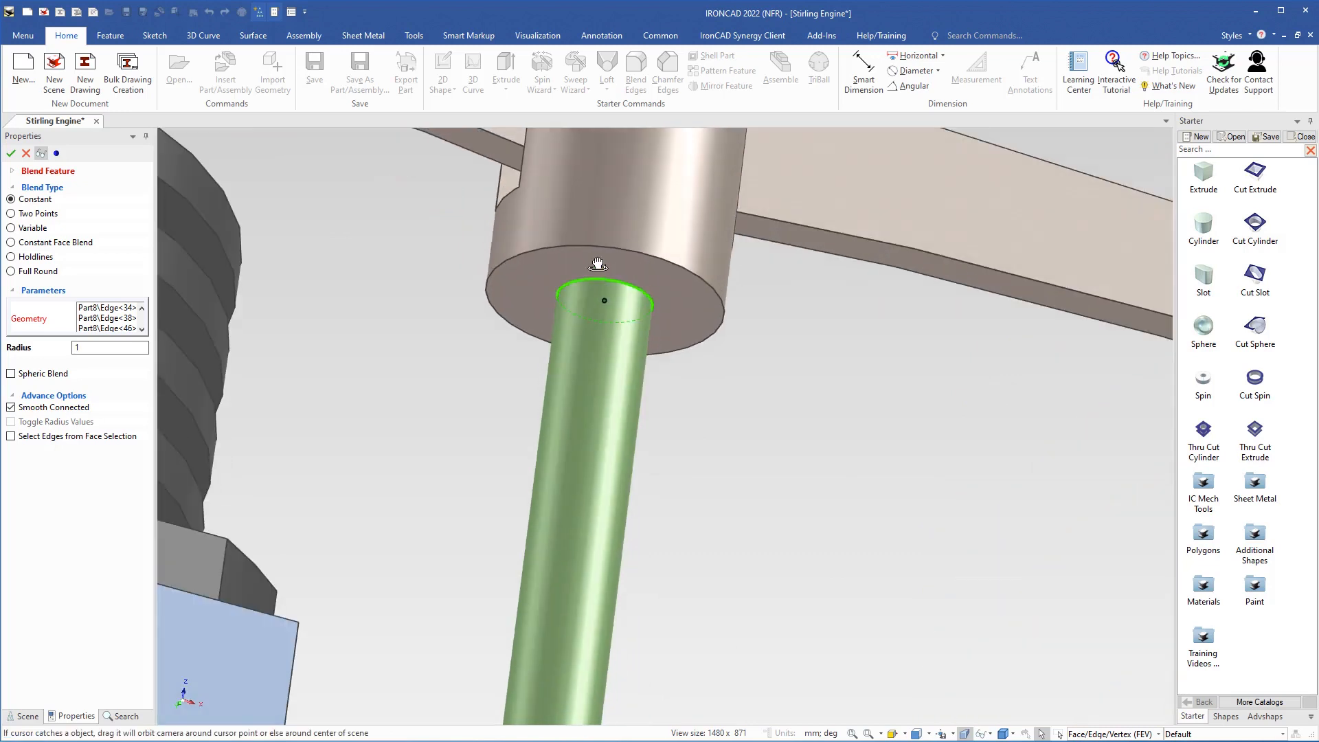
left_click(628, 289)
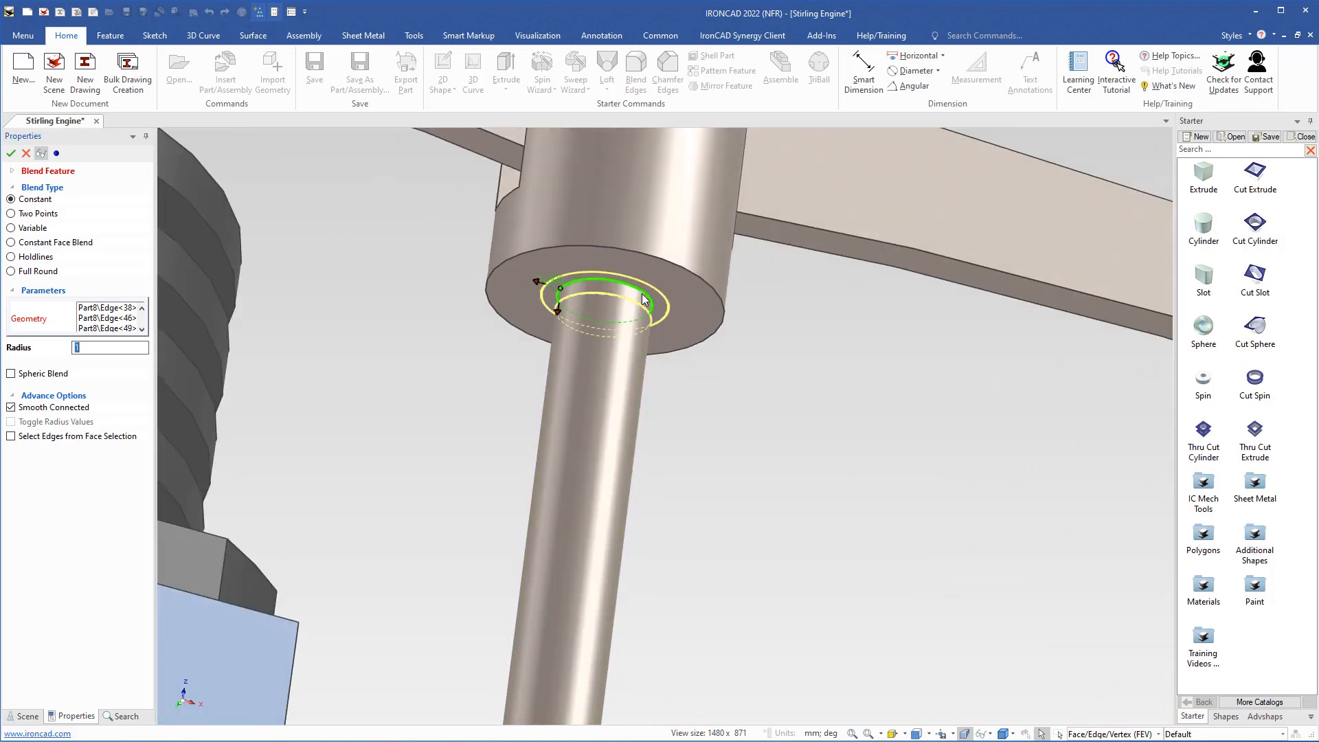
left_click(690, 276)
Step: Add the curved top edges on both sides of the head's slot and apply the 1 mm blend
middle_click_drag(665, 222, 606, 600, "shift")
middle_click_drag(624, 398, 633, 417)
left_click(632, 418)
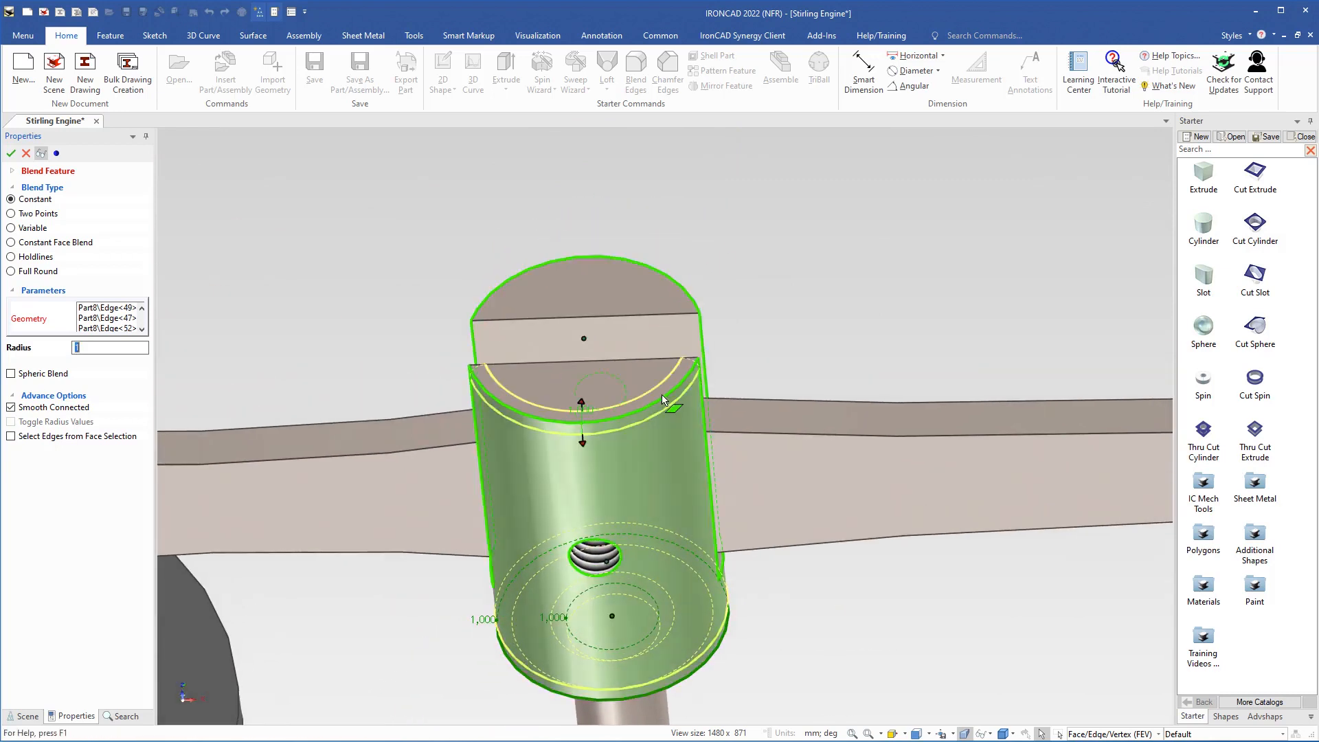
left_click(679, 287)
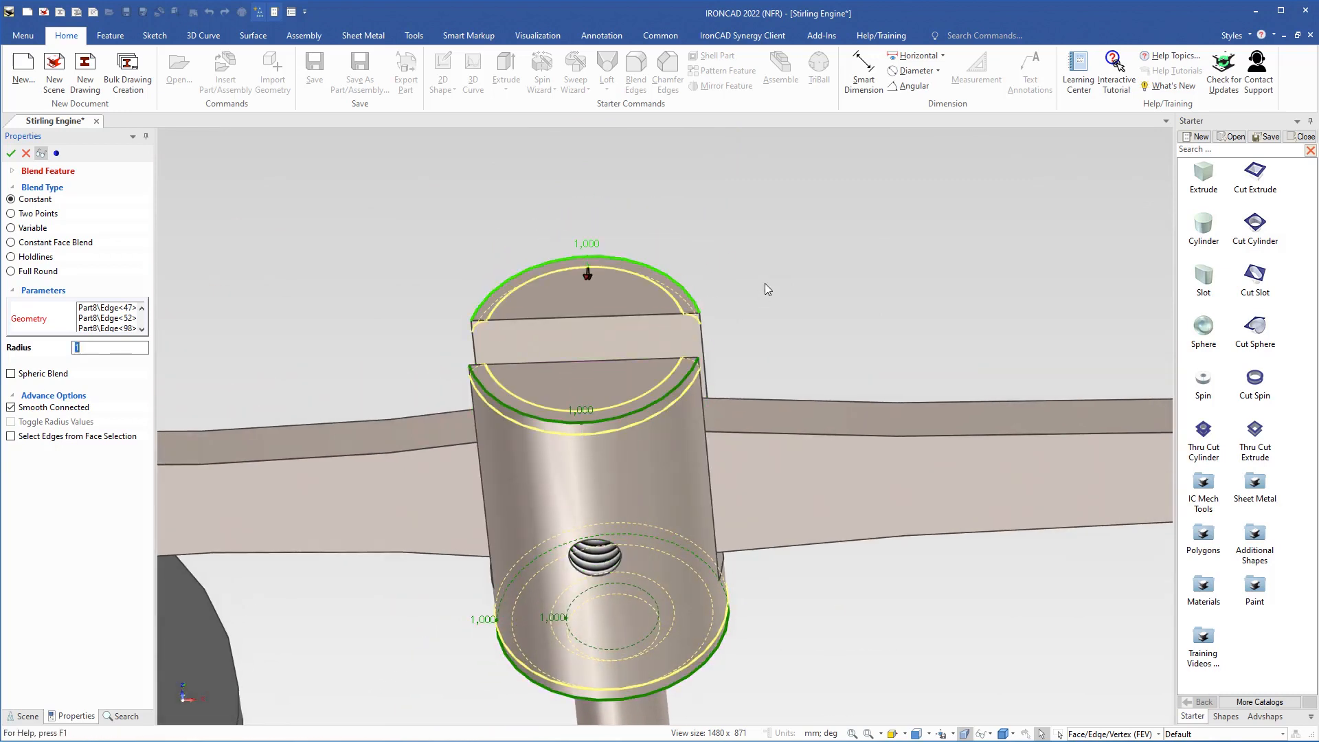
right_click(802, 302)
left_click(816, 309)
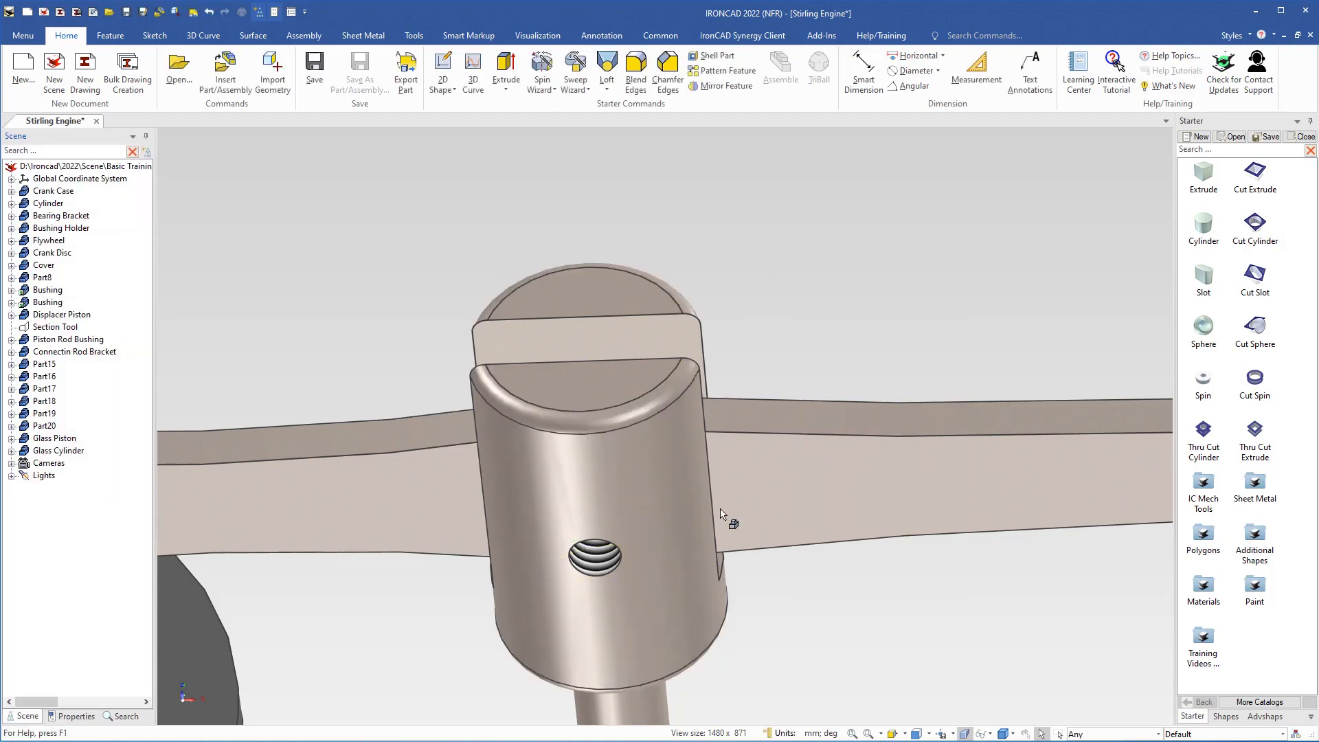
Step: Set the blend radius where the upper rod meets the body's top face to 3 mm
scroll(716, 516, "down", 5)
middle_click_drag(674, 557, 649, 262, "shift")
middle_click_drag(652, 580, 641, 442)
scroll(658, 409, "up", 3)
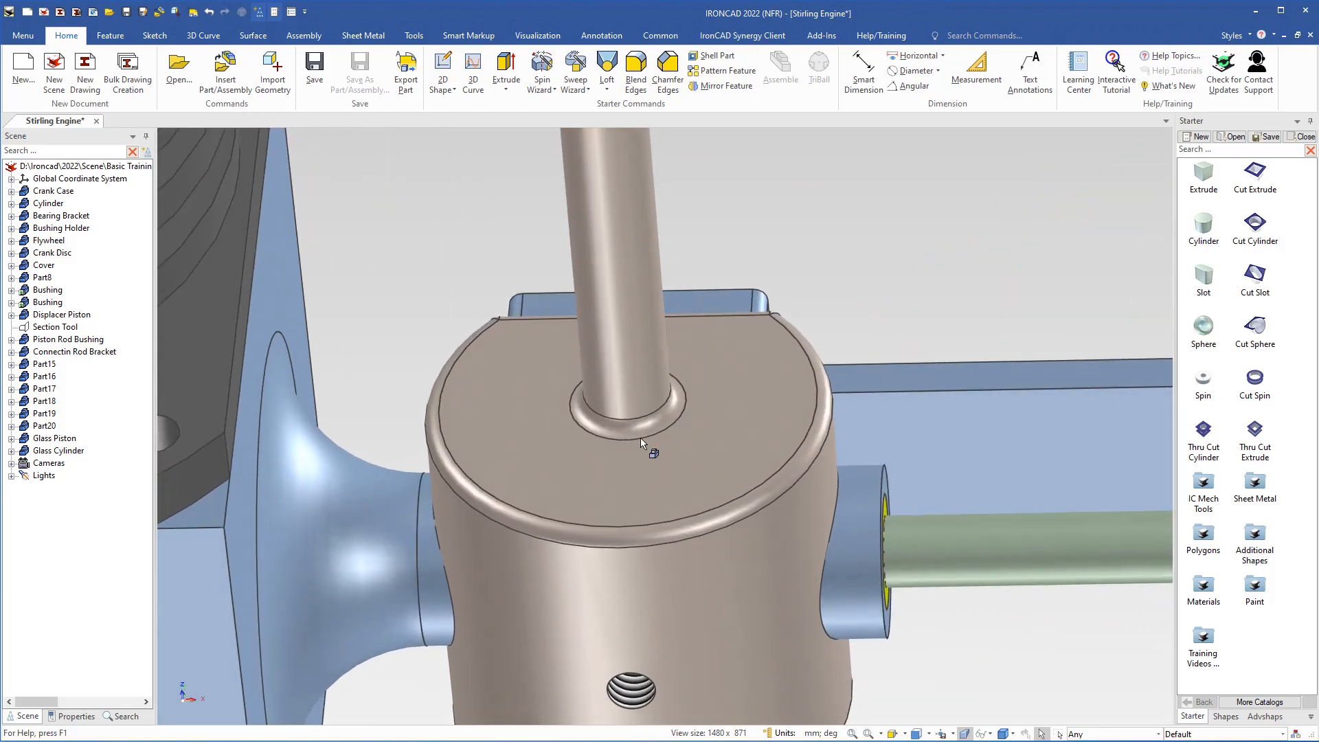
left_click(638, 430)
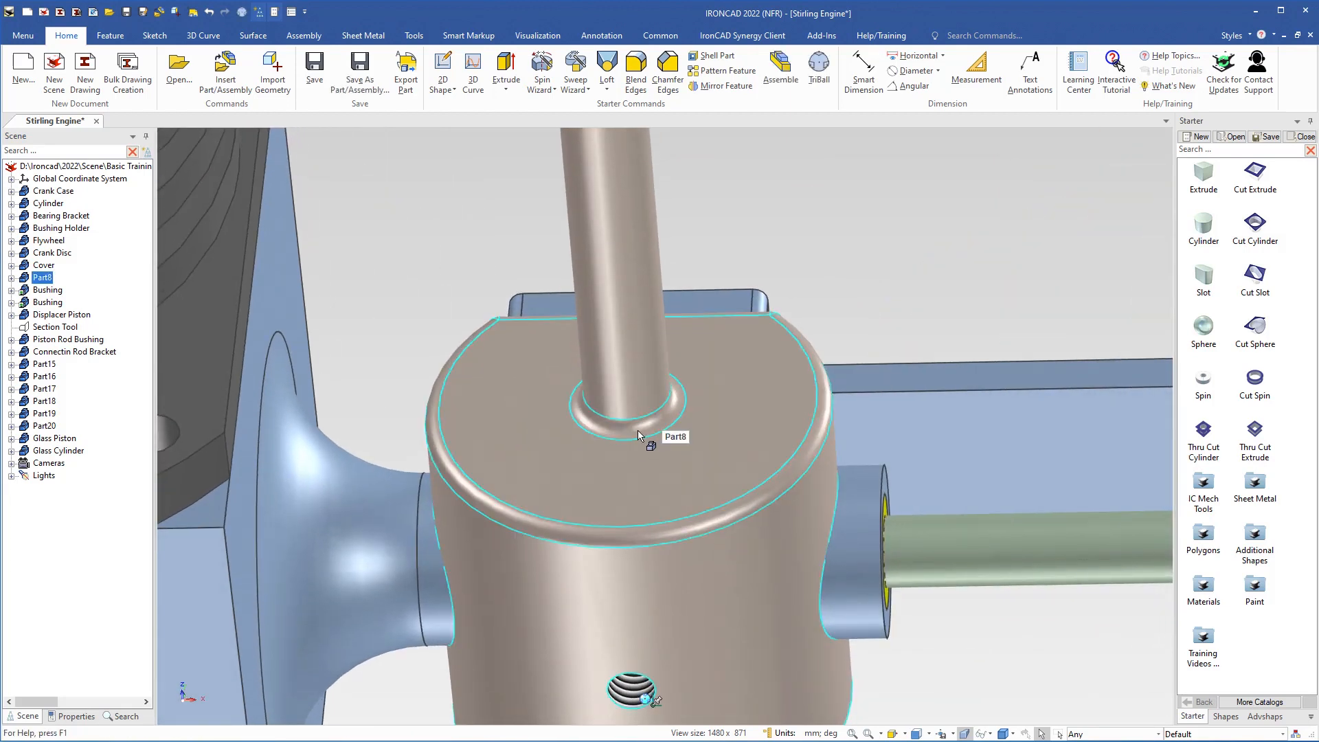
left_click(638, 435)
middle_click_drag(627, 474, 646, 494)
left_click(596, 411)
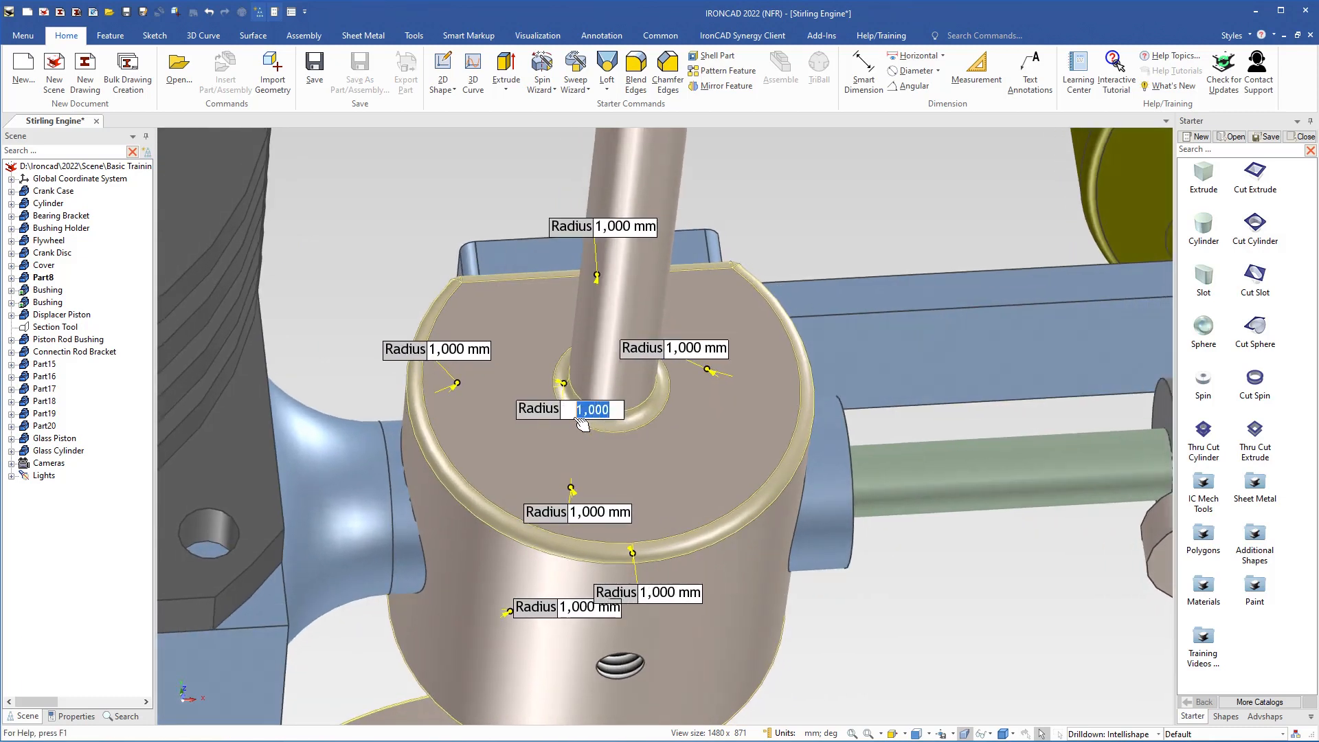
type("3")
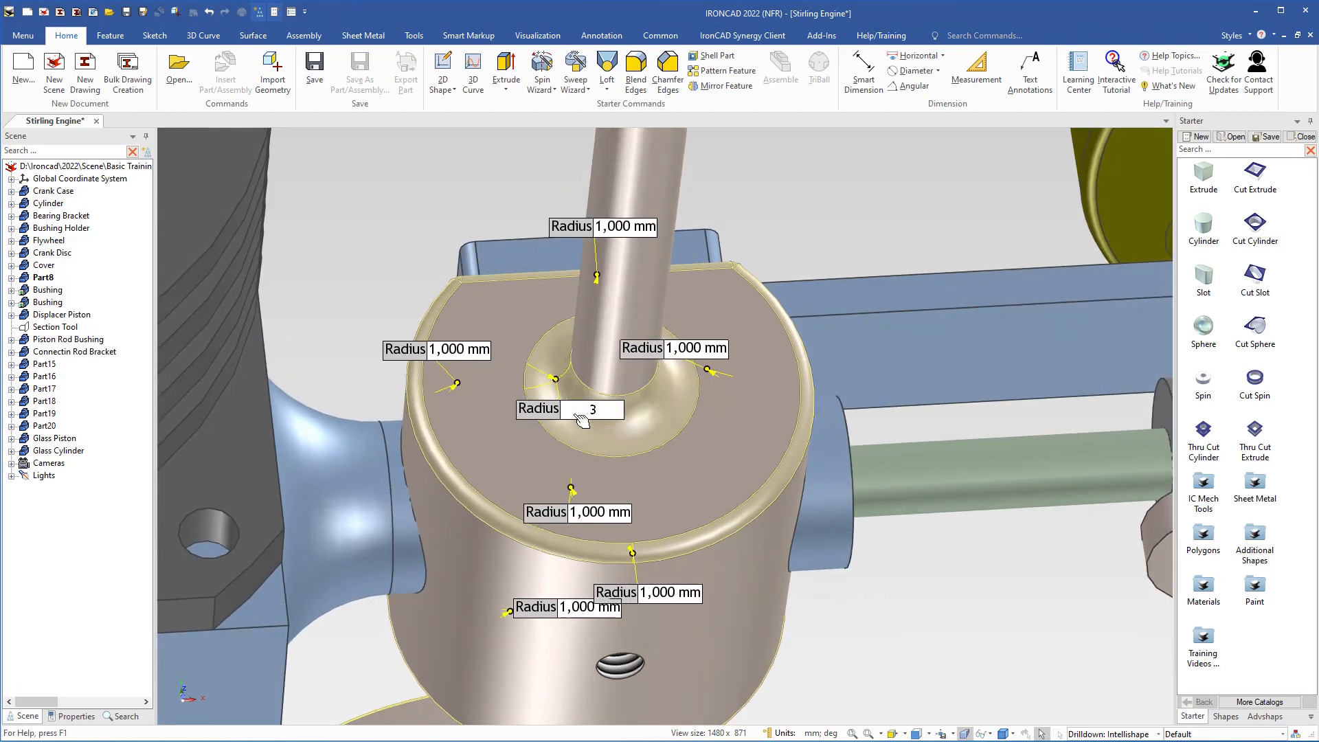
key("Return")
left_click(776, 207)
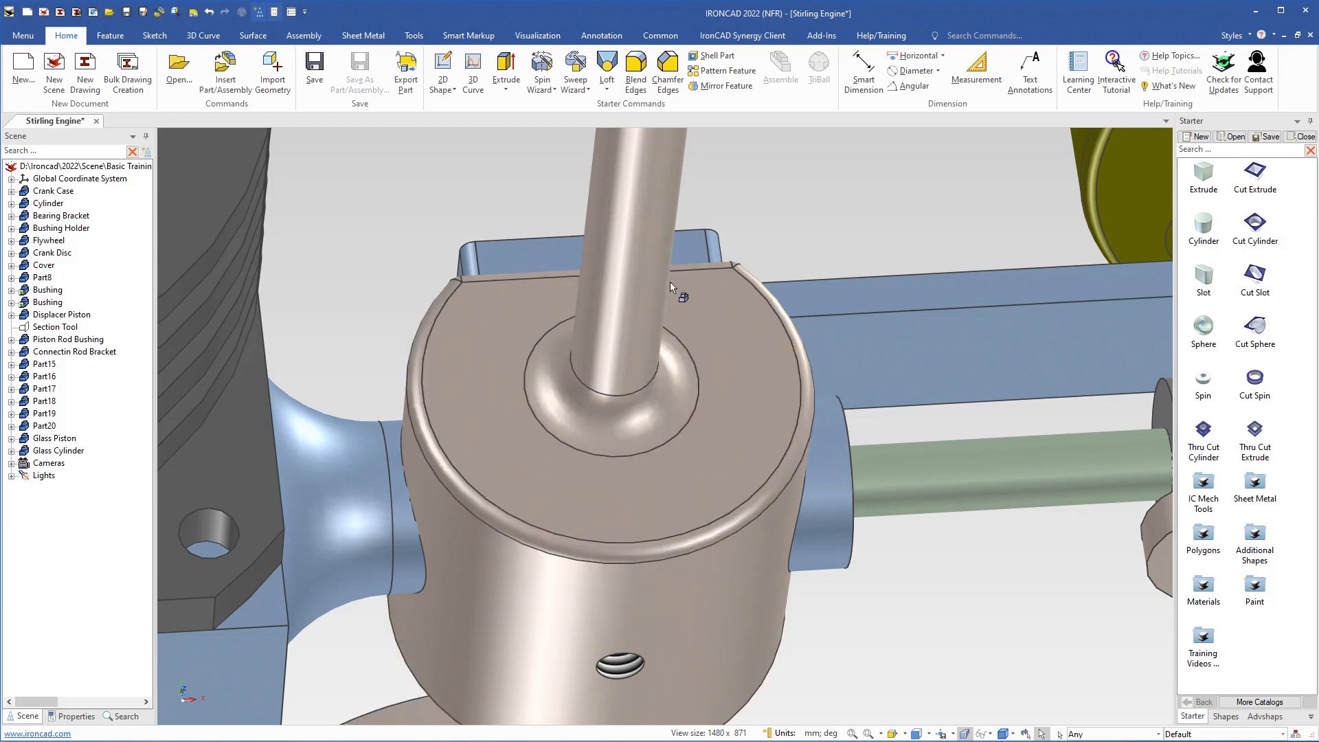
Step: Set the blend radius of the slotted head's front top edge to 7 mm
scroll(671, 284, "down", 5)
middle_click_drag(671, 283, 591, 353)
scroll(601, 353, "up", 3)
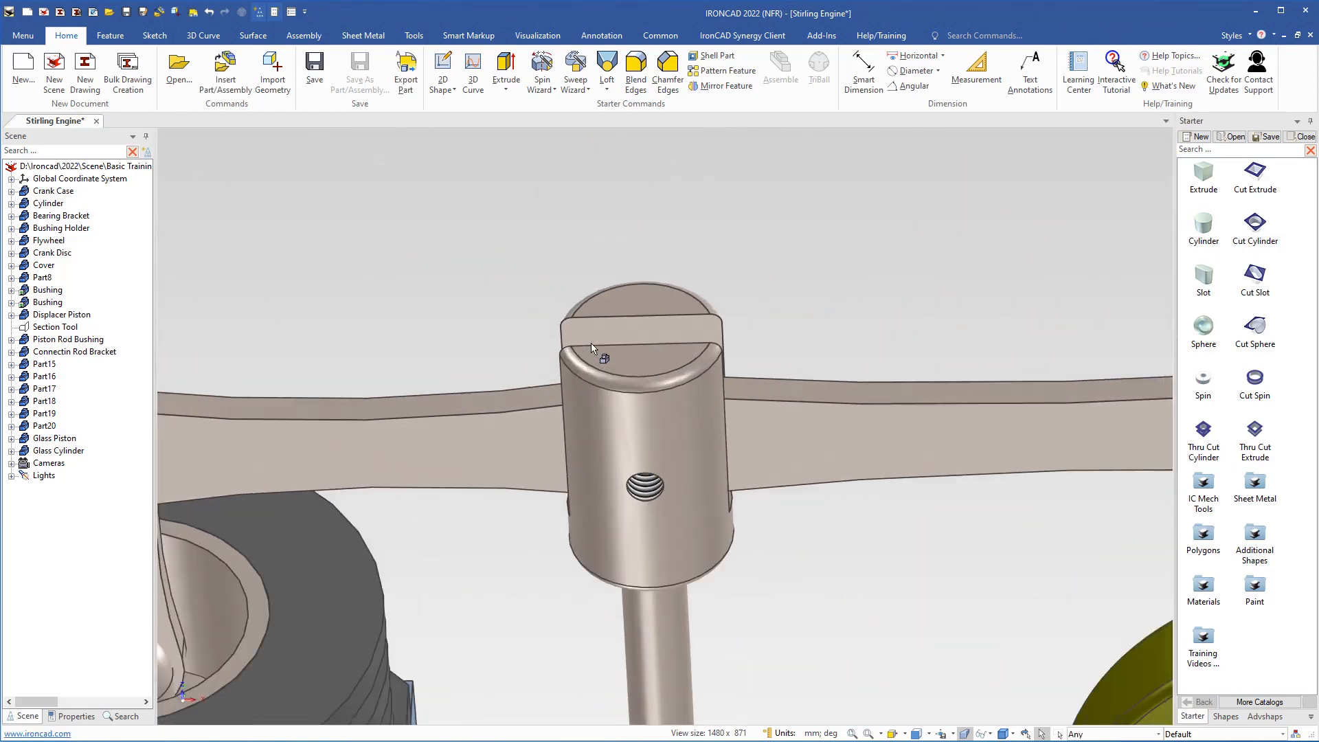
left_click(649, 390)
left_click(651, 391)
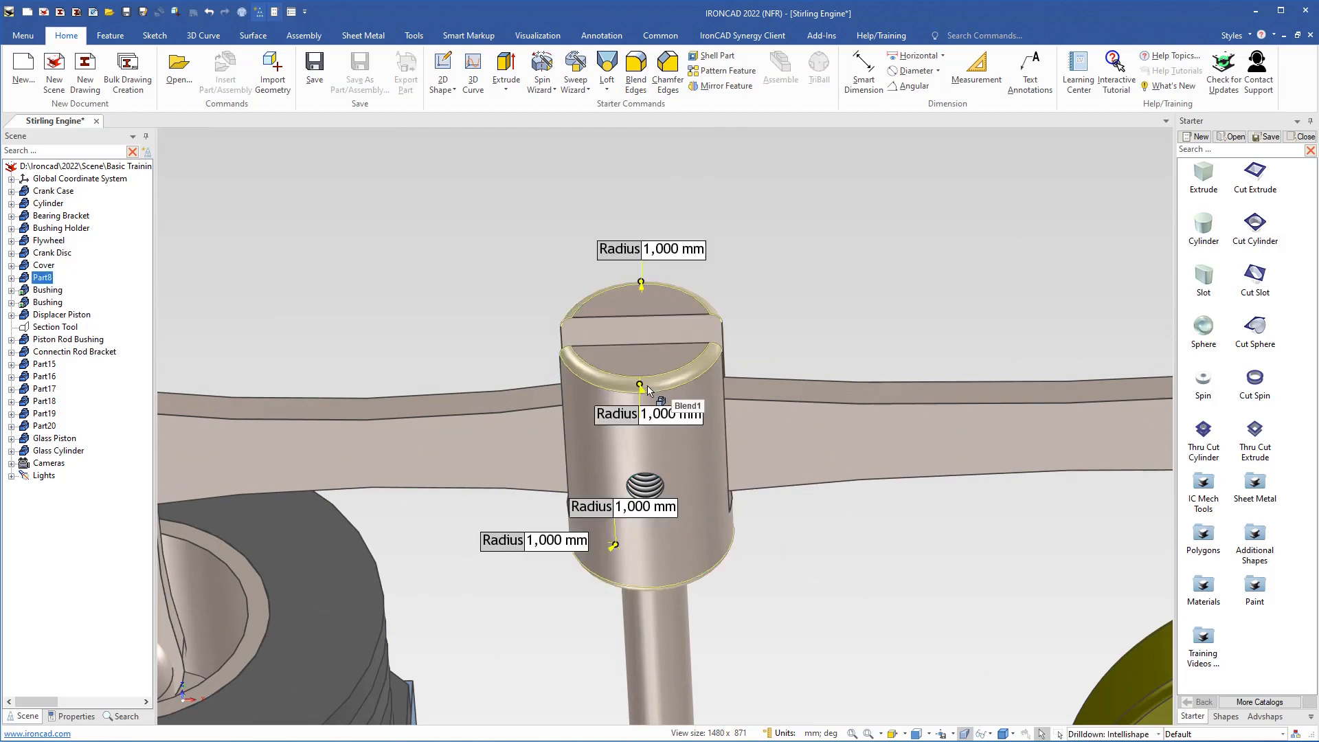
mouse_move(675, 424)
middle_mouse_down()
mouse_move(689, 455)
mouse_move(676, 429)
middle_mouse_up()
left_click(676, 427)
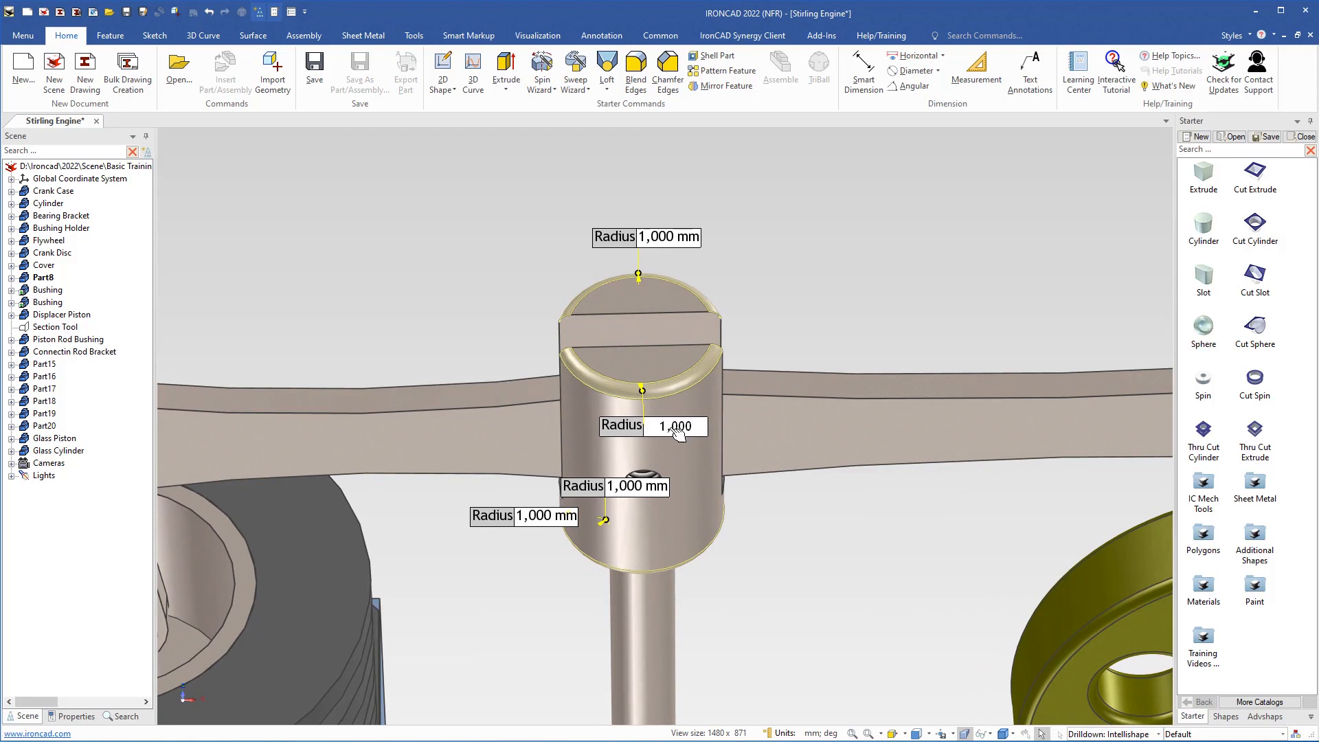
double_click(675, 423)
key("BackSpace")
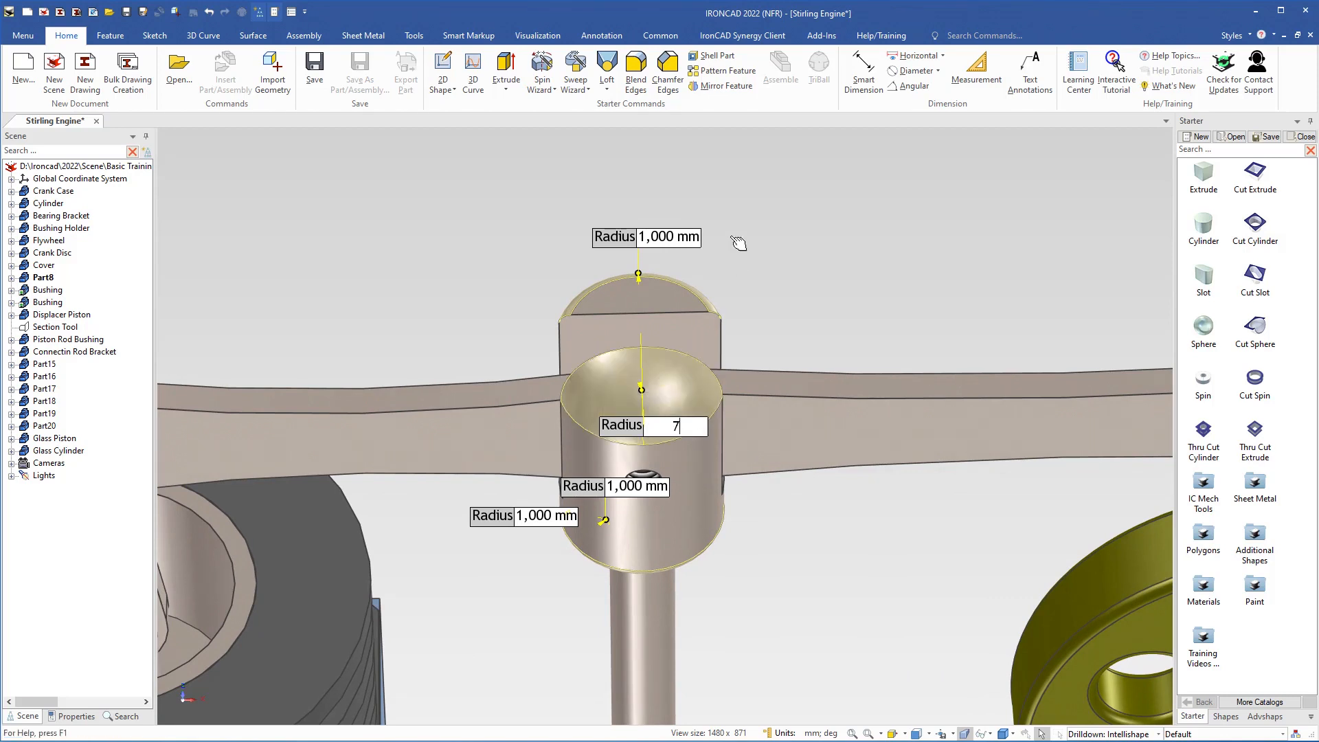
Step: Set the blend radius of the slotted head's rear top edge to 7 mm
left_click(661, 237)
double_click(655, 237)
type("7")
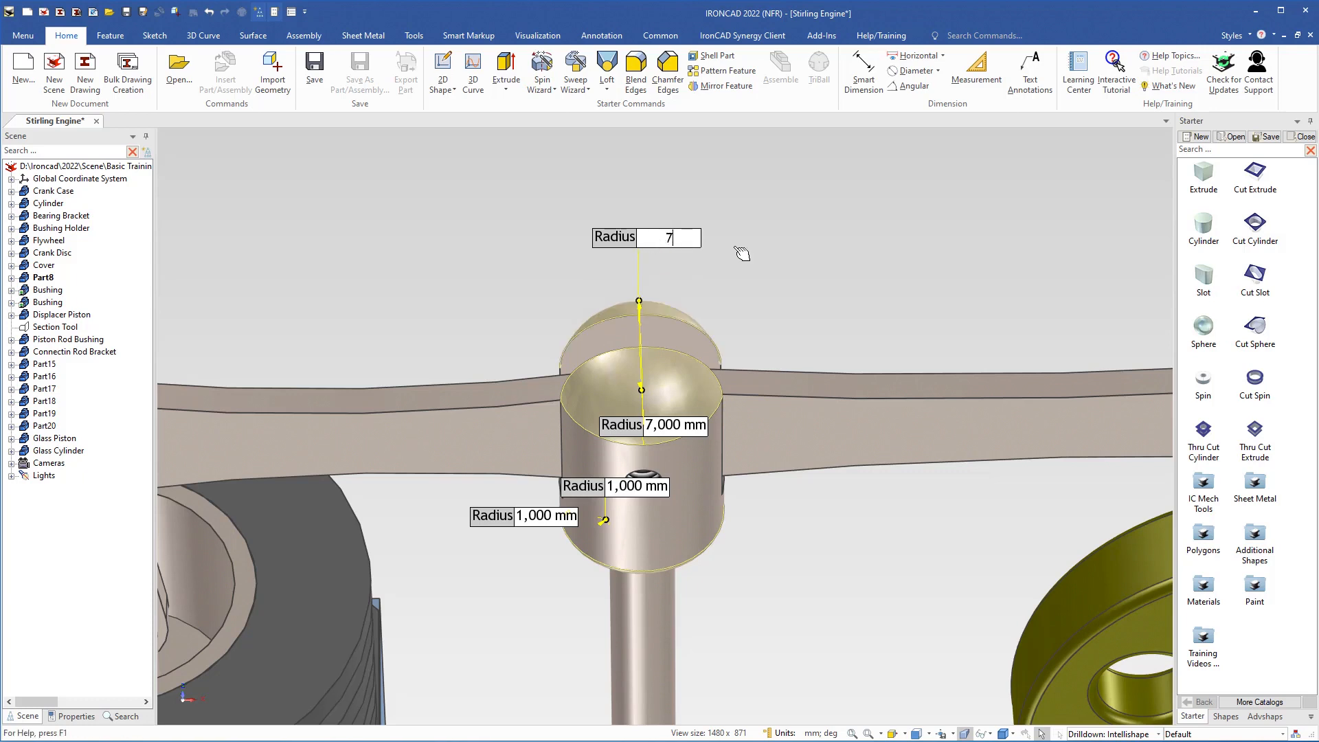
key("Return")
left_click(765, 275)
Step: Copy the flywheel's olive paint style onto Part8 with the EyeDropper
scroll(623, 411, "down", 5)
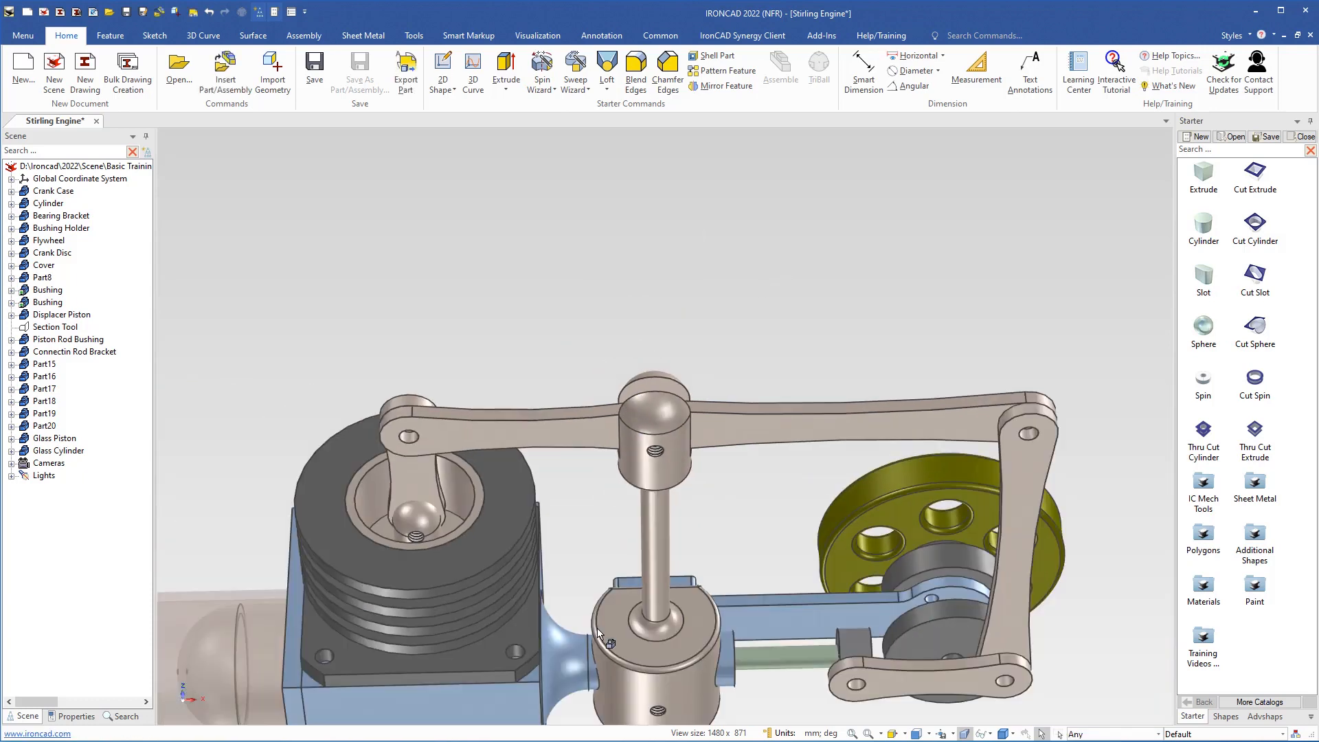
middle_click_drag(607, 639, 547, 373, "shift")
middle_click_drag(541, 544, 635, 479)
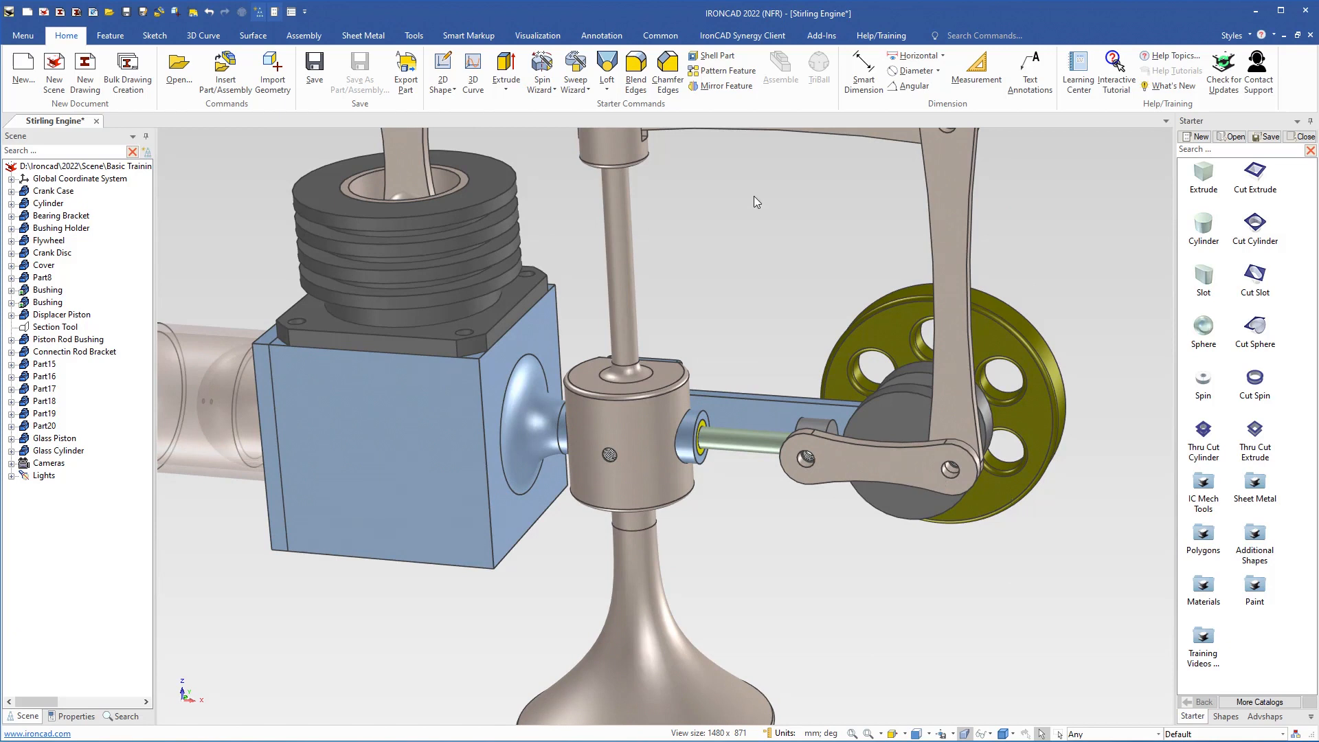
left_click(534, 36)
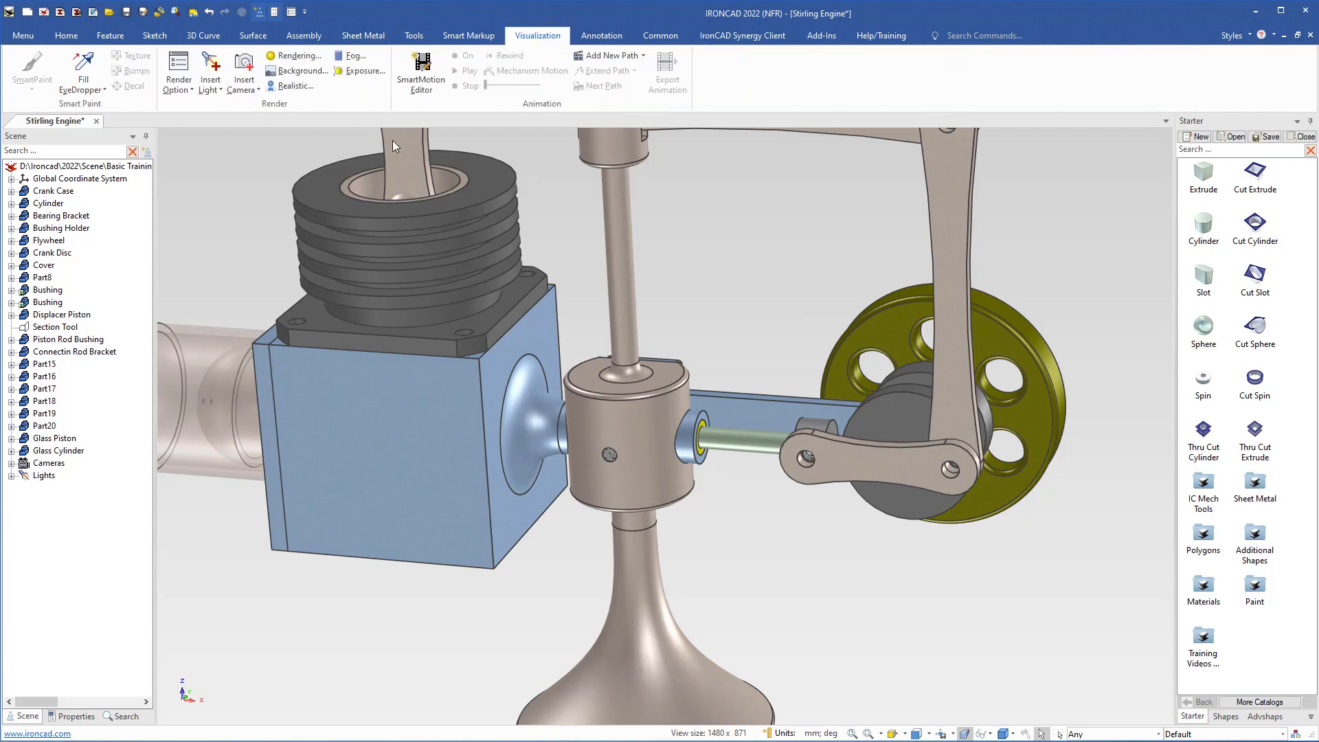
left_click(85, 86)
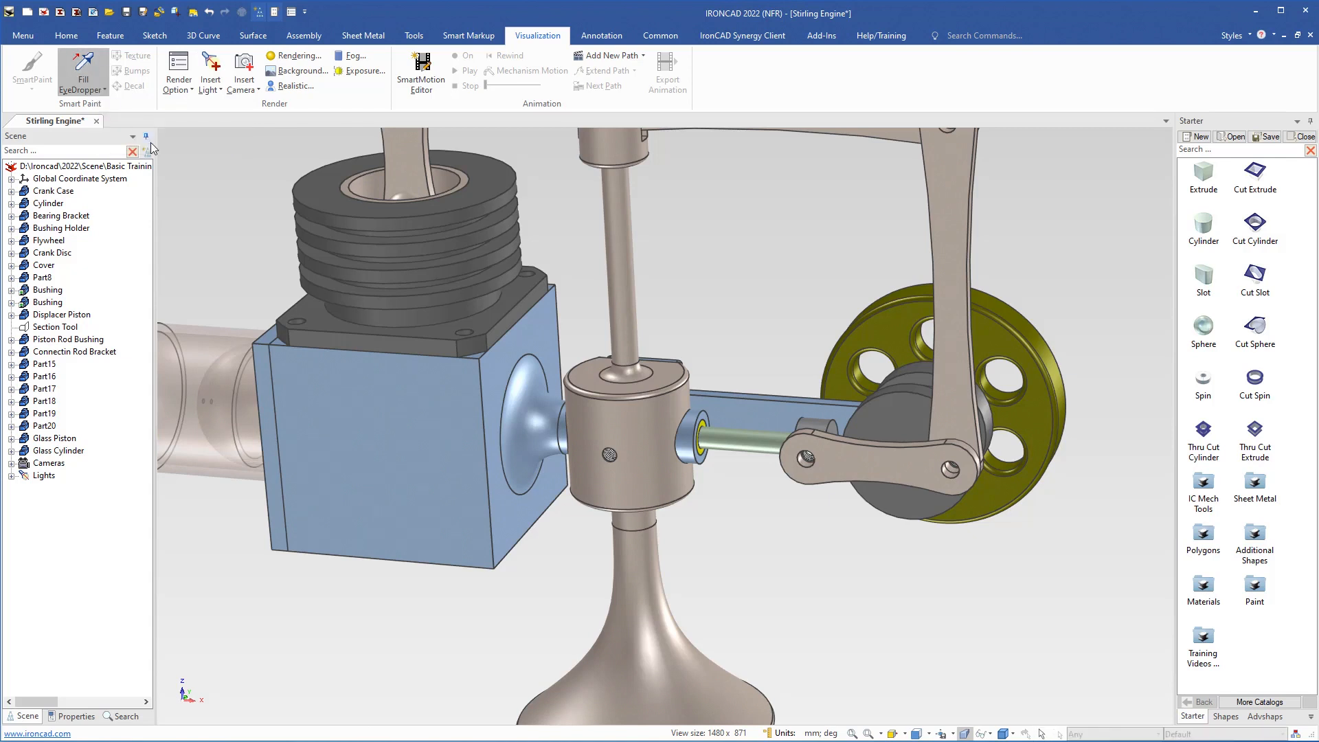
left_click(1039, 424)
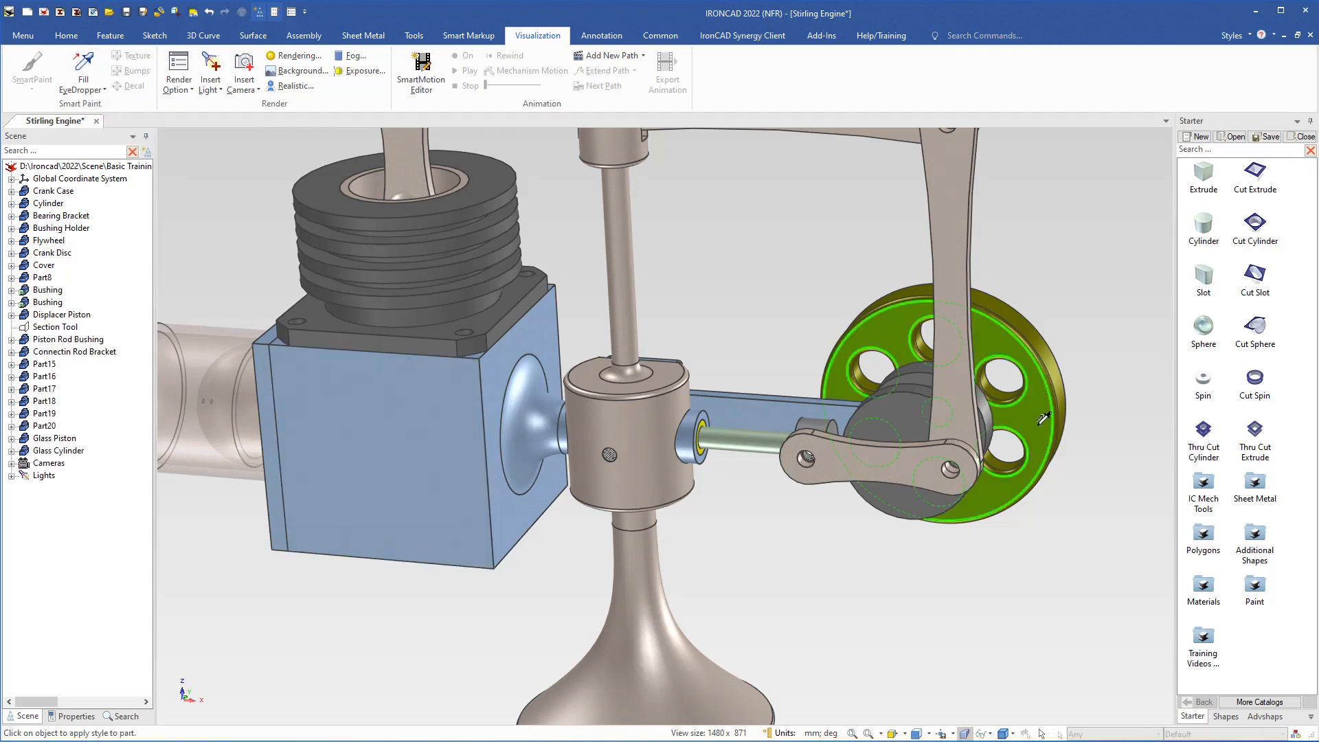
left_click(644, 429)
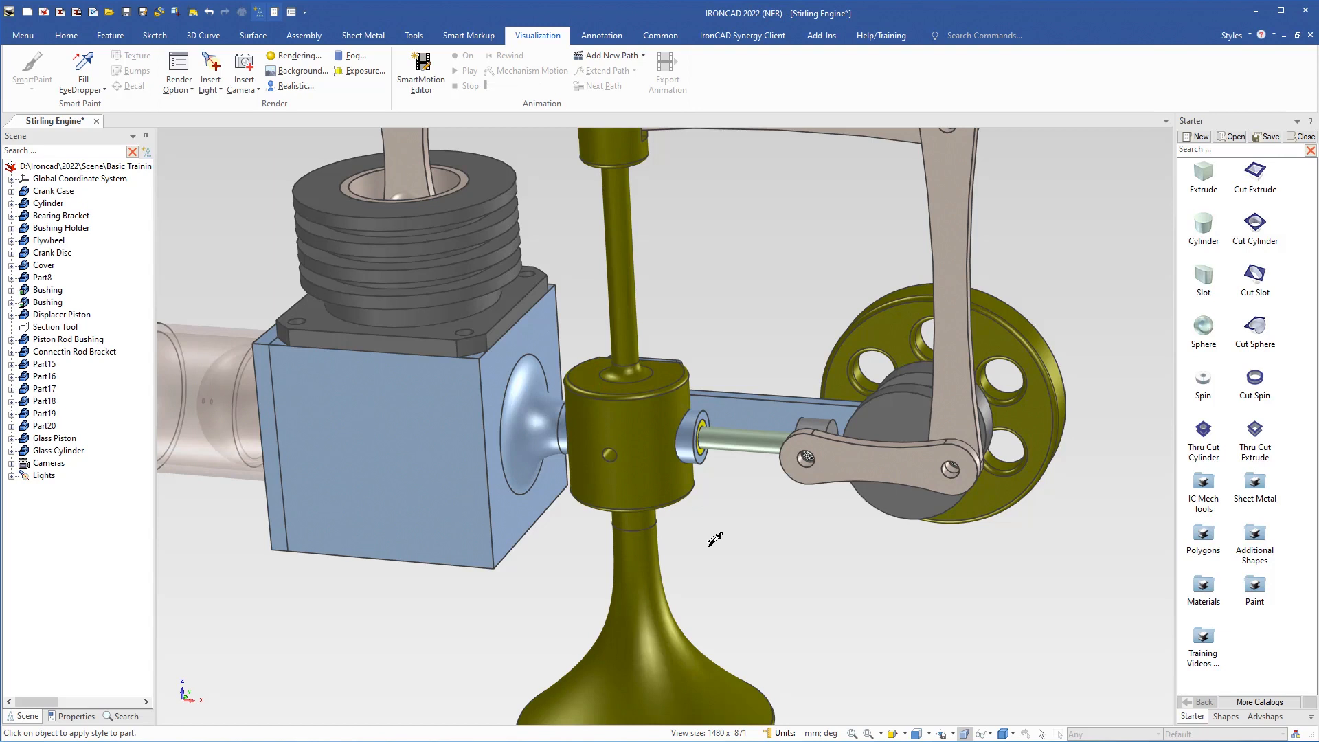
key("Escape")
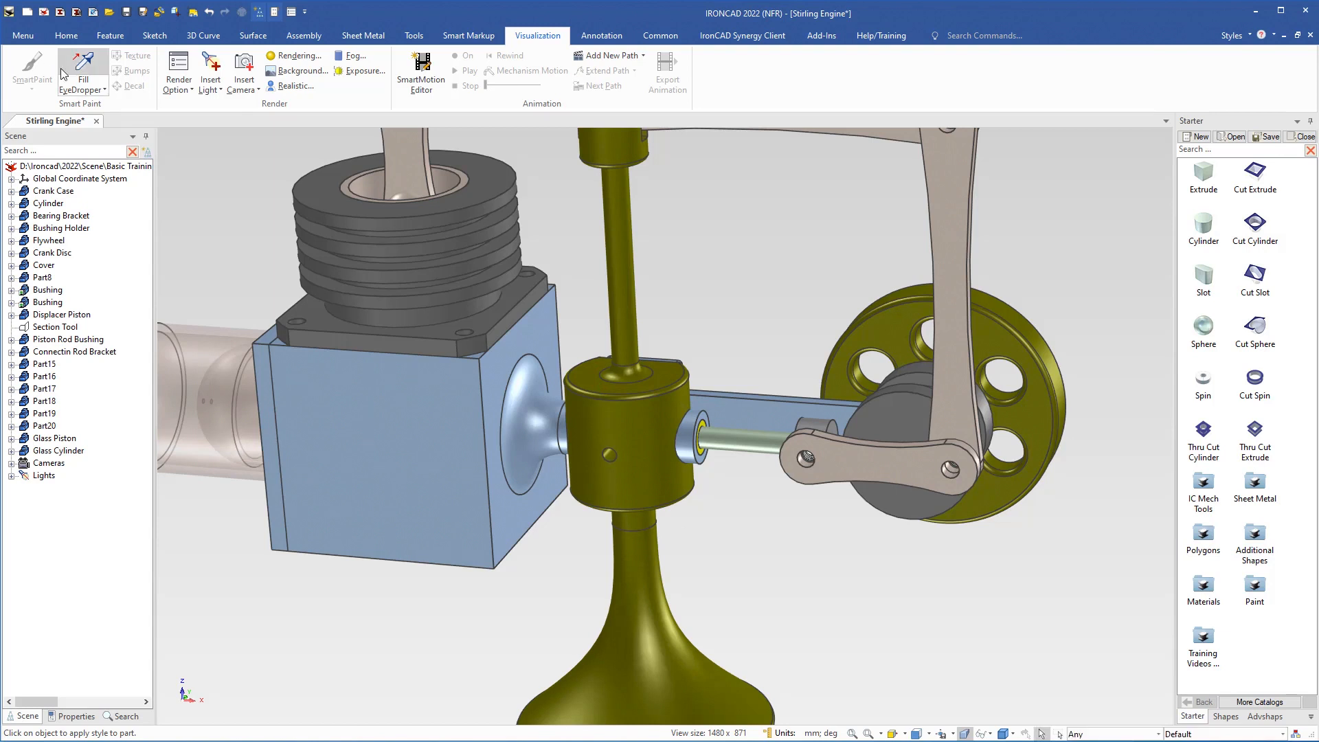
Step: Copy the crank case's blue paint style onto the short lower link, the vertical link, the long horizontal beam and the piston's connecting link
left_click(83, 69)
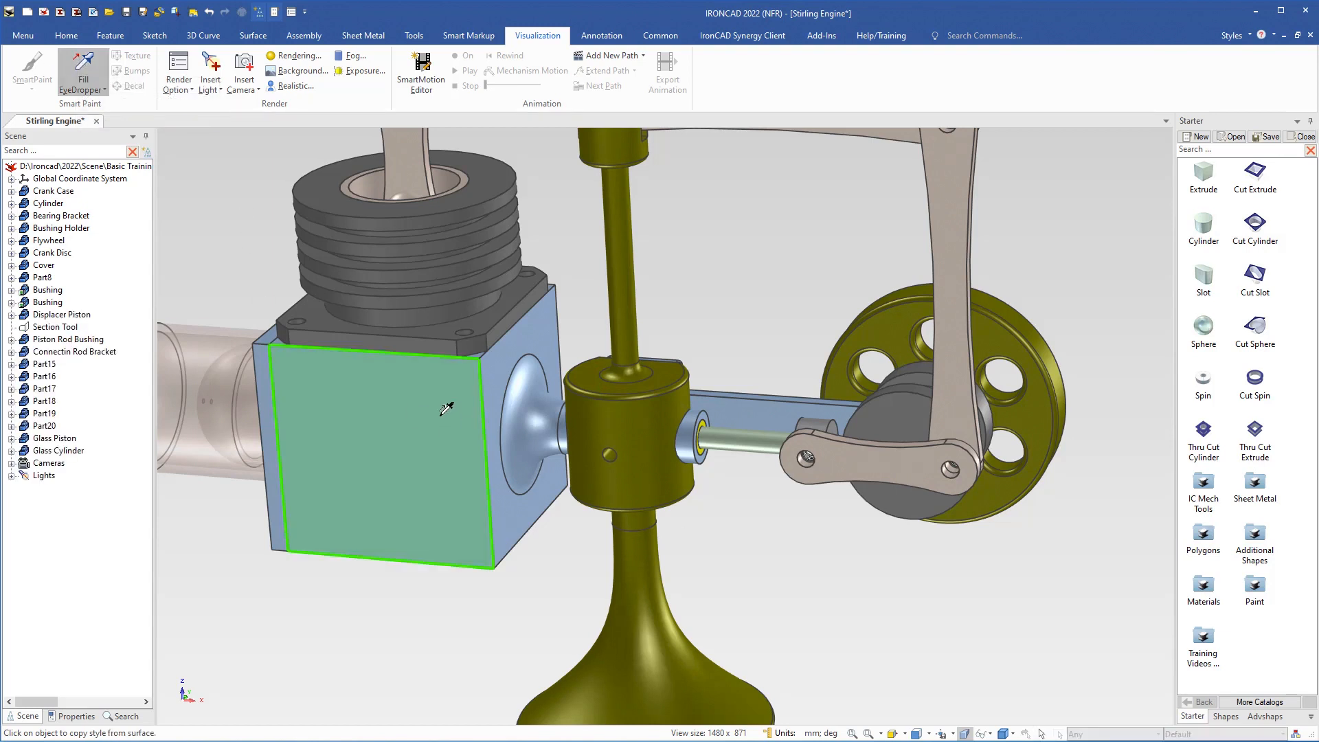
left_click(419, 455)
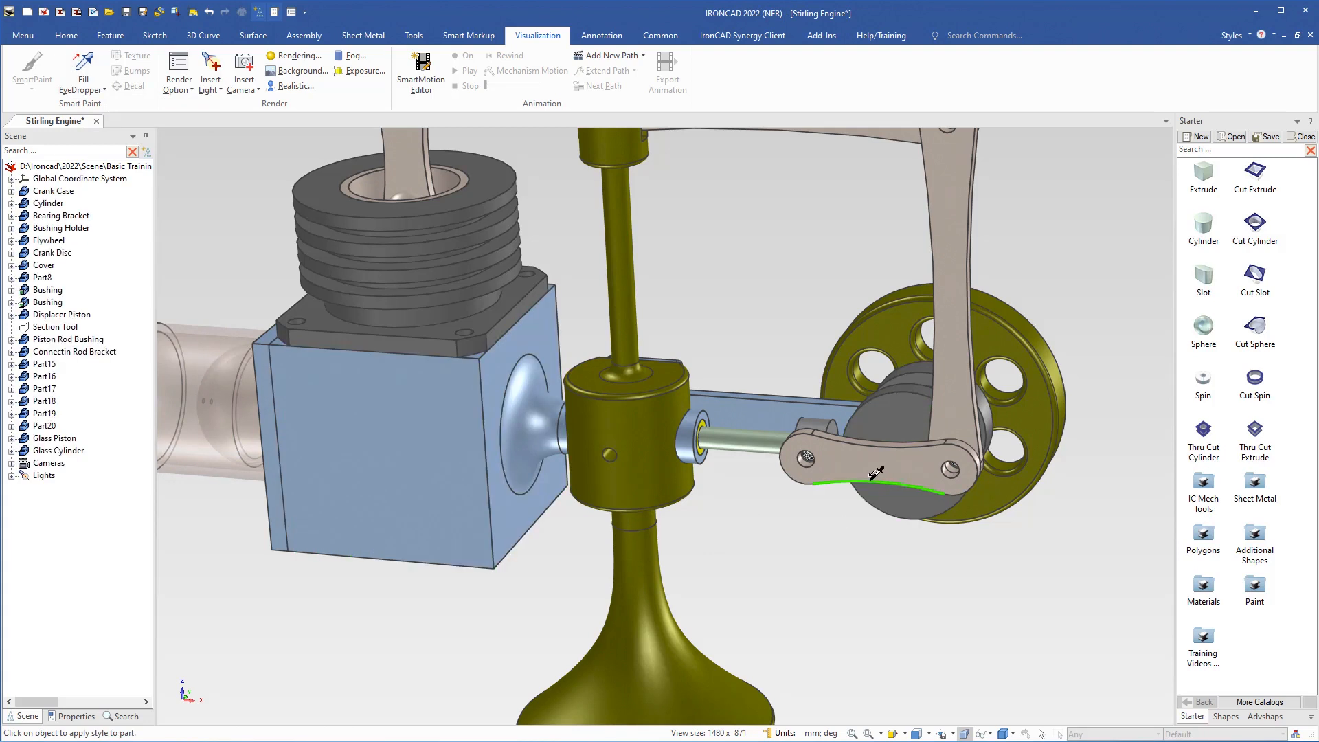
scroll(875, 474, "down", 1)
middle_click_drag(869, 480, 857, 581, "shift")
left_click(827, 555)
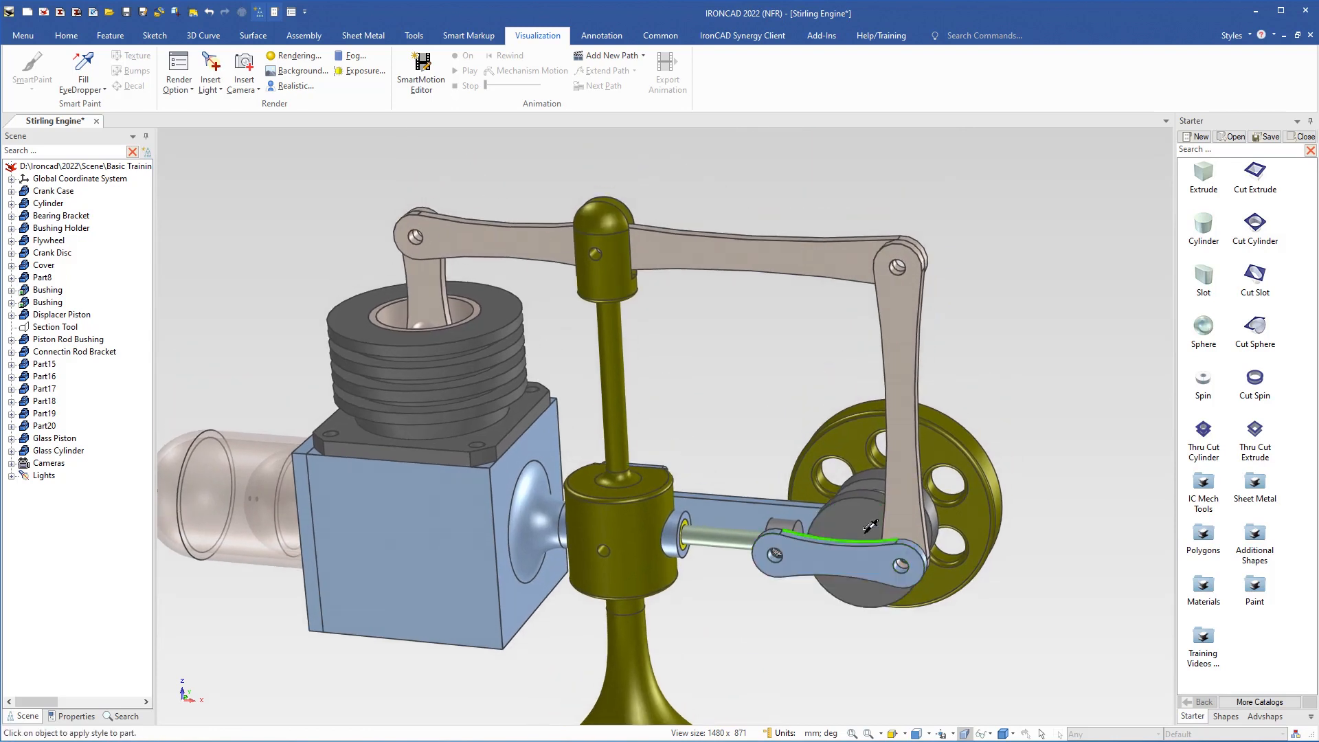
left_click(902, 380)
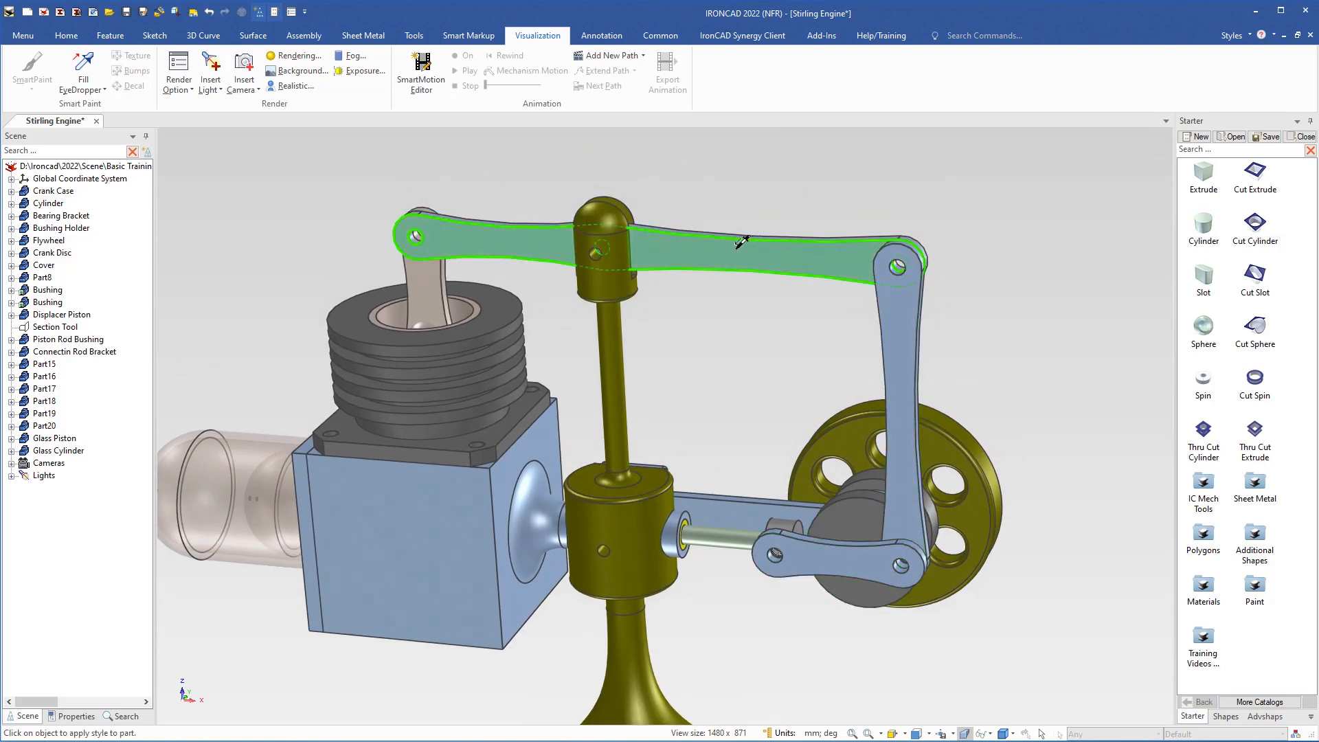
left_click(741, 242)
left_click(447, 274)
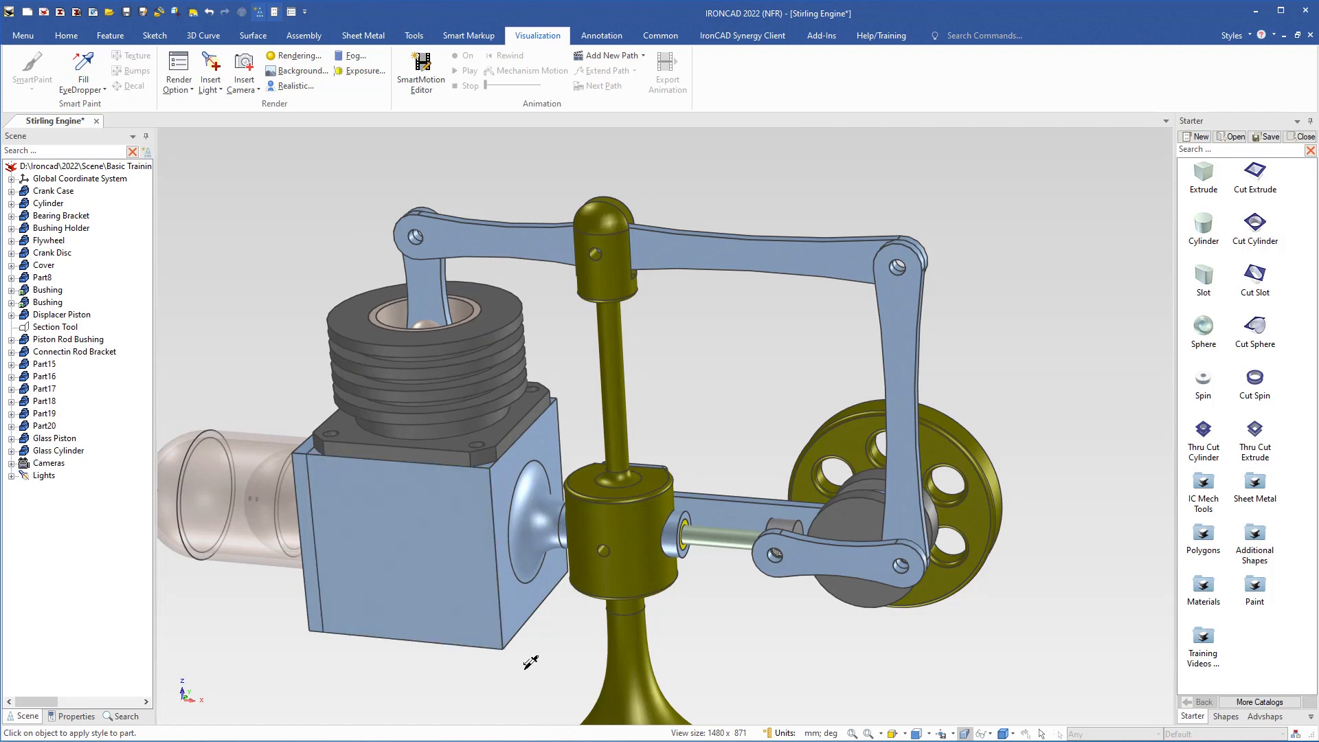
key("Escape")
scroll(620, 642, "down", 2)
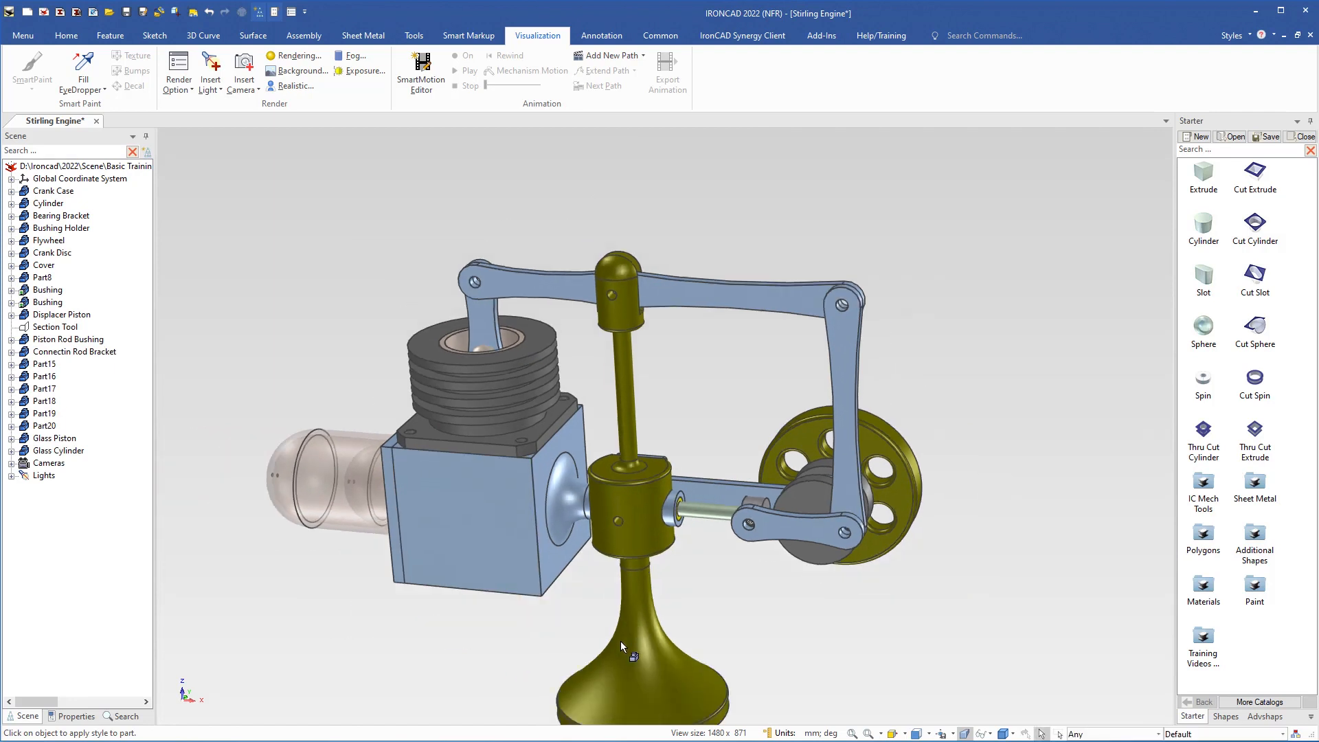
middle_click_drag(488, 704, 445, 577)
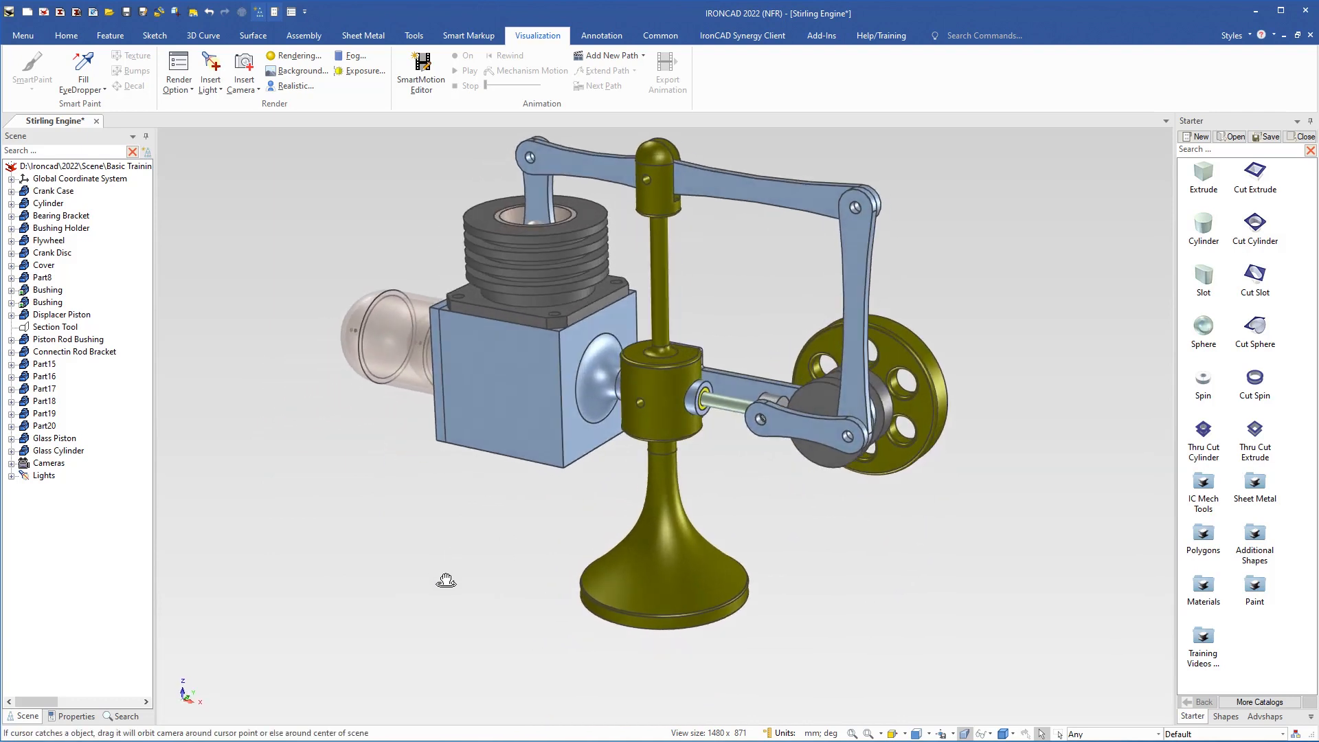
Step: Rename the olive stand part as Pillar in its properties
left_click(653, 565)
left_click(72, 716)
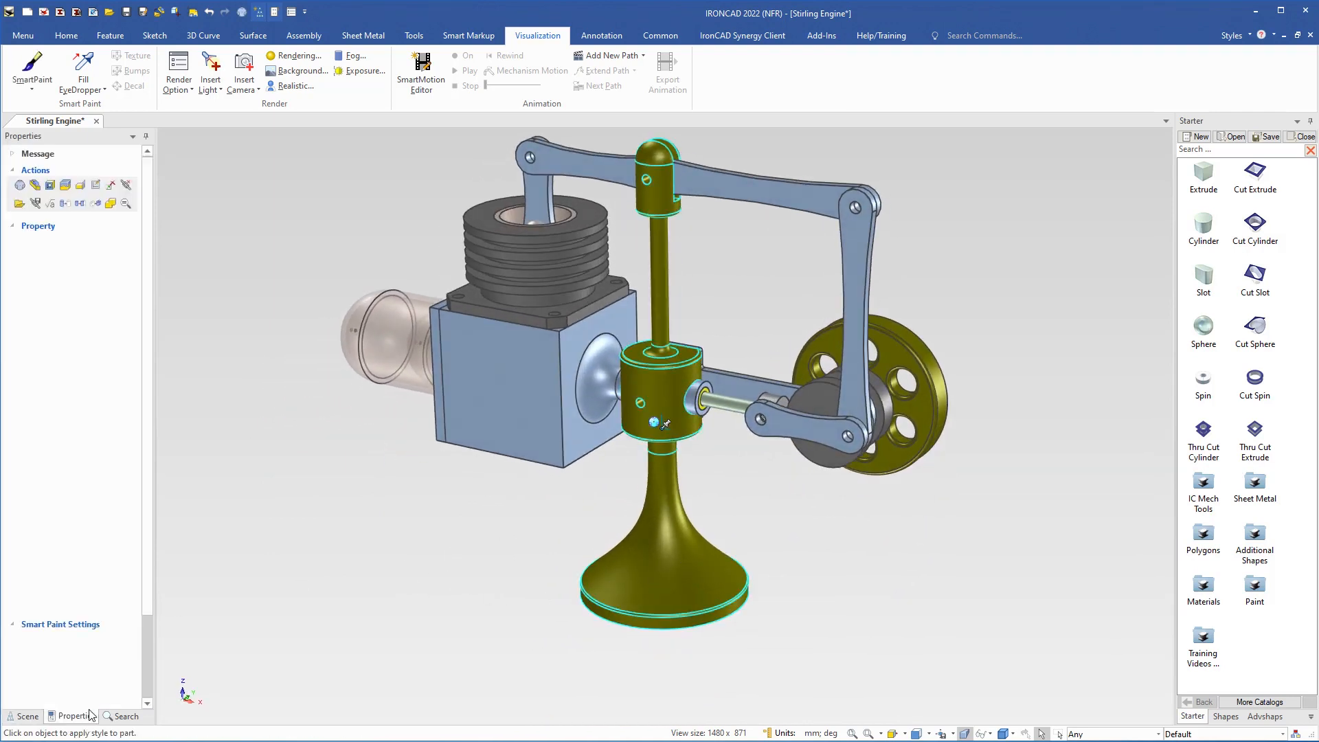
left_click(110, 253)
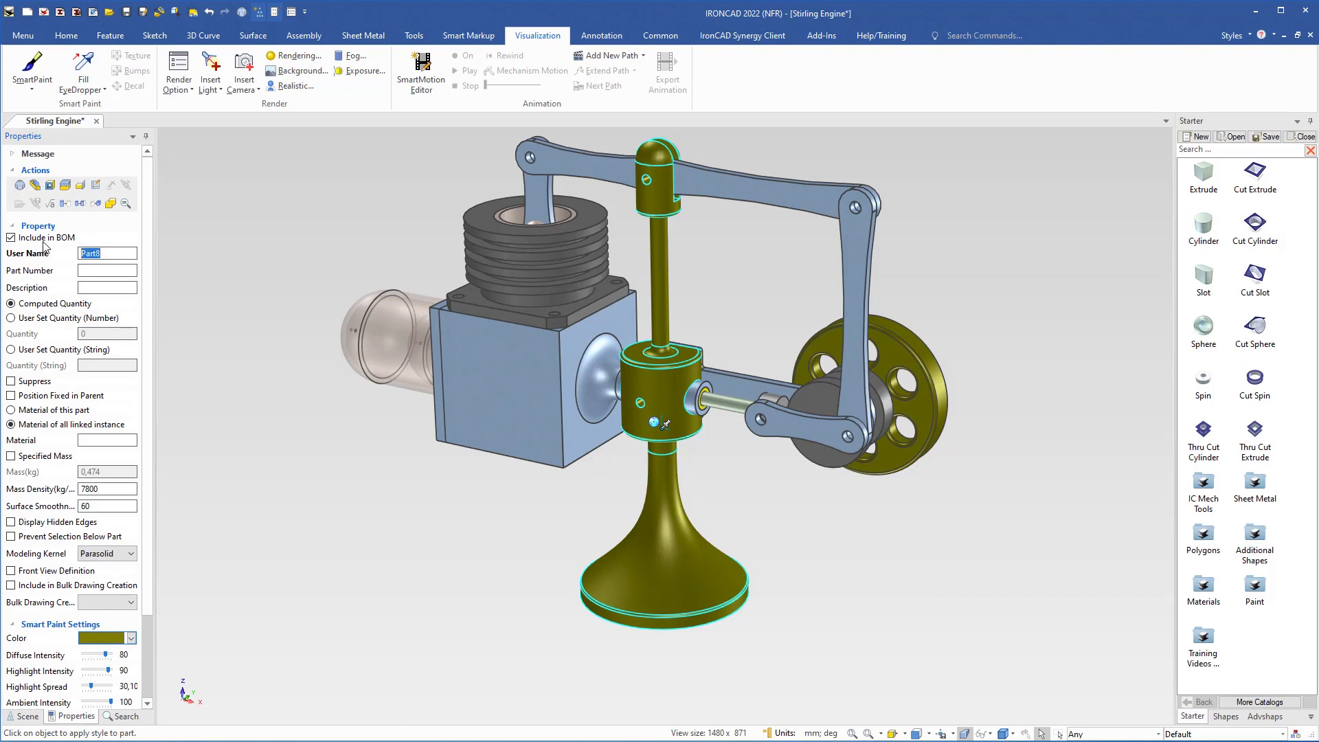
type("Pilla")
key("Return")
Step: Fill in the stand's description as Pillar and its part number as 104
left_click(89, 283)
type("Pillar")
left_click(84, 271)
type("104")
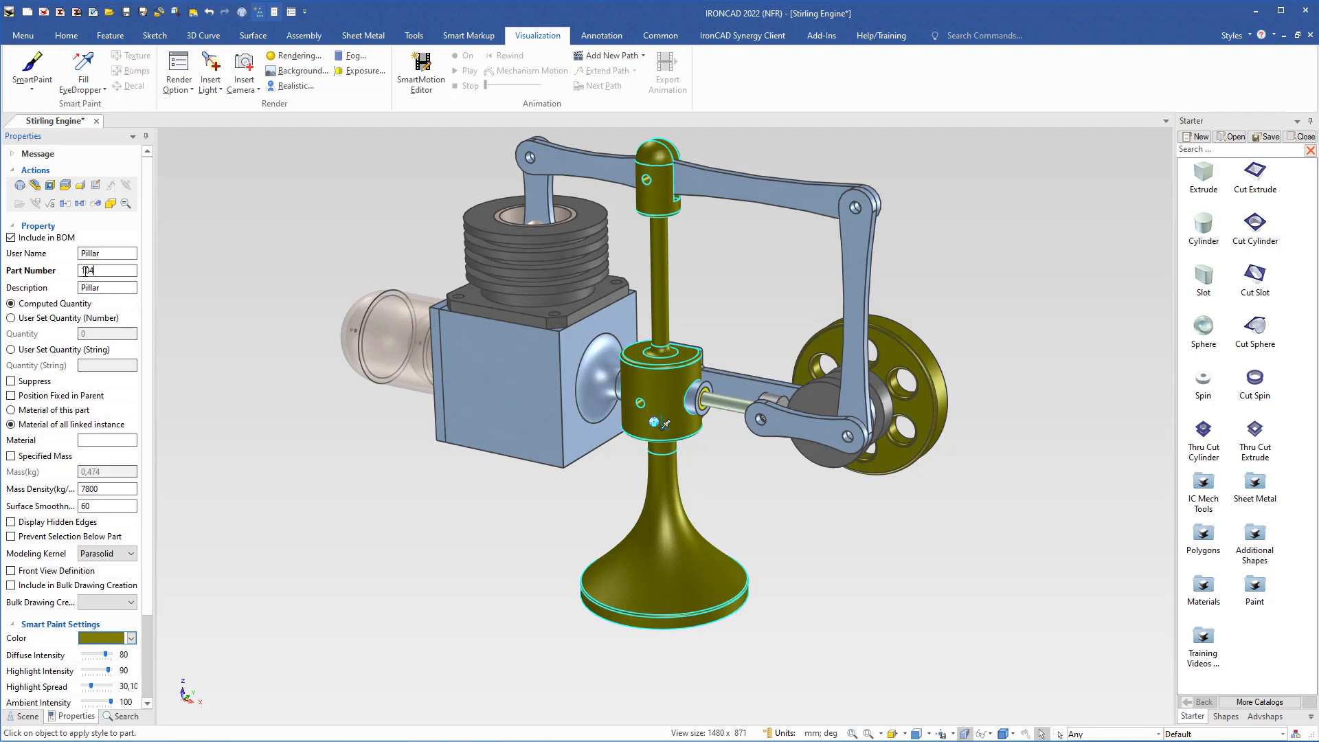
key("Return")
Step: Rename the short lower link at the crank disc as Connecting Rod 1
left_click(793, 425)
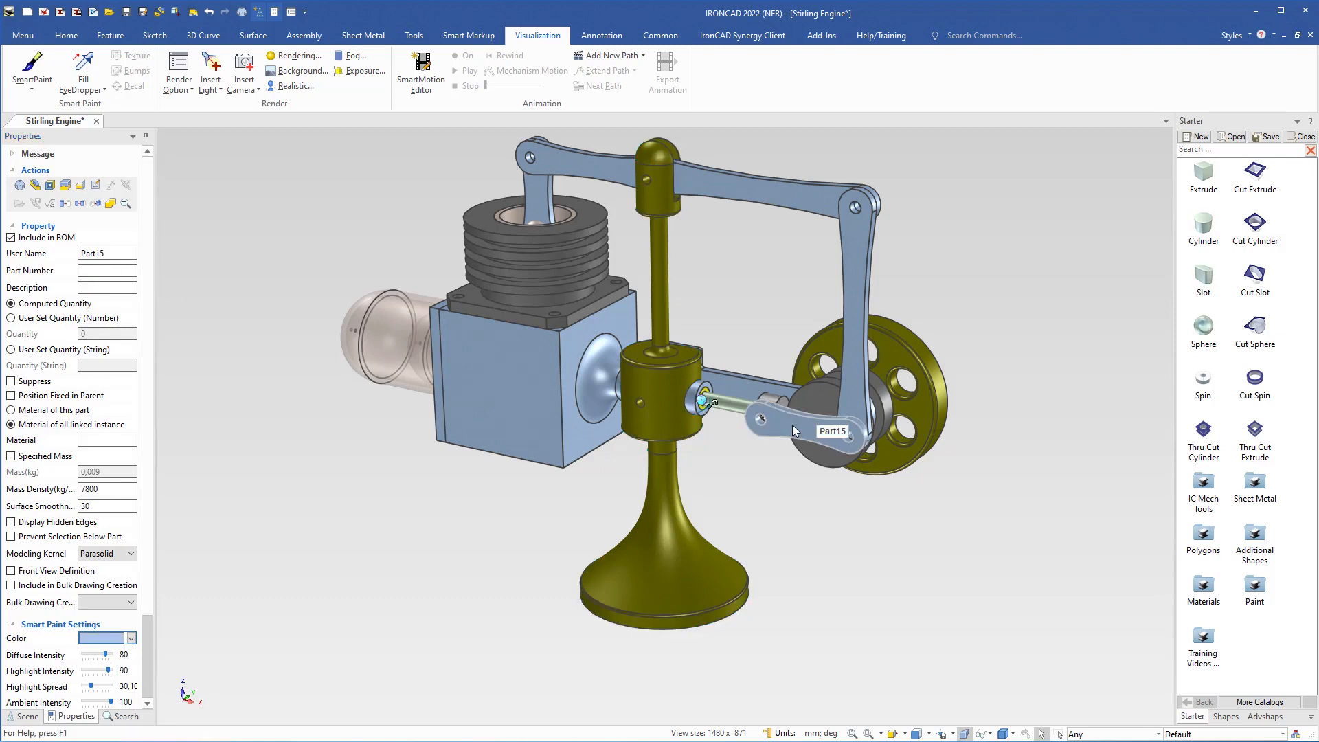
left_click(105, 254)
type("Connecting Rod")
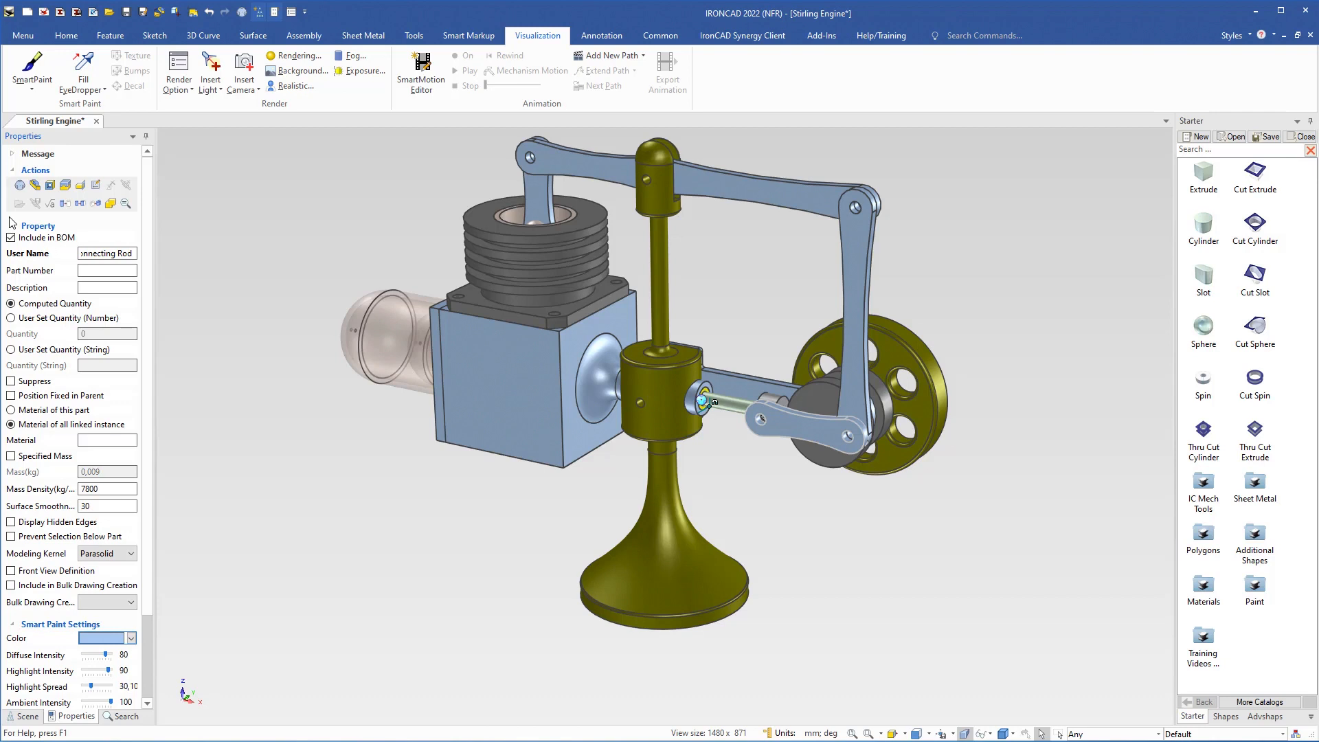
type(" 1")
key("Return")
key("ctrl+c")
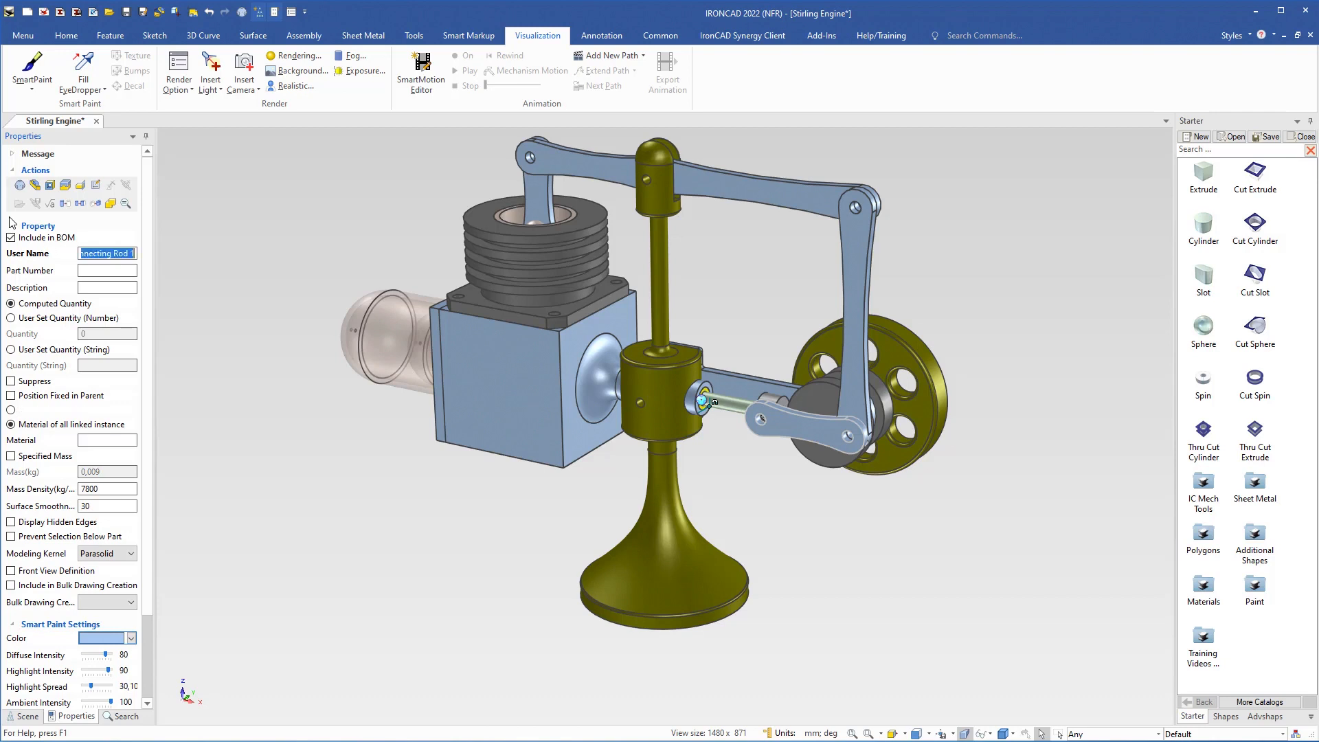
Step: Give the short lower link the description Connecting Rod 1 and part number 113
left_click(86, 288)
key("ctrl+v")
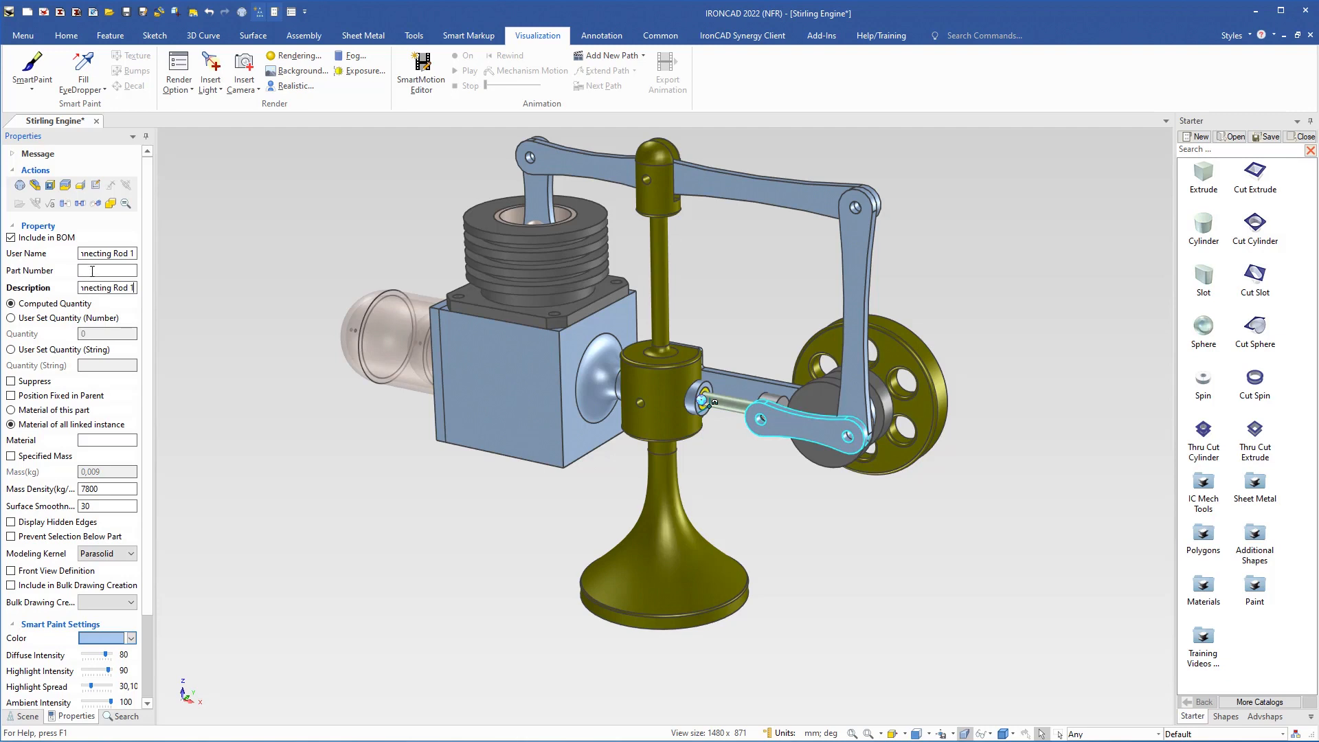
left_click(92, 271)
type("113")
key("Return")
Step: Rename the long vertical link beside the flywheel as Connecting Rod 2, reusing the copied name
left_click(855, 294)
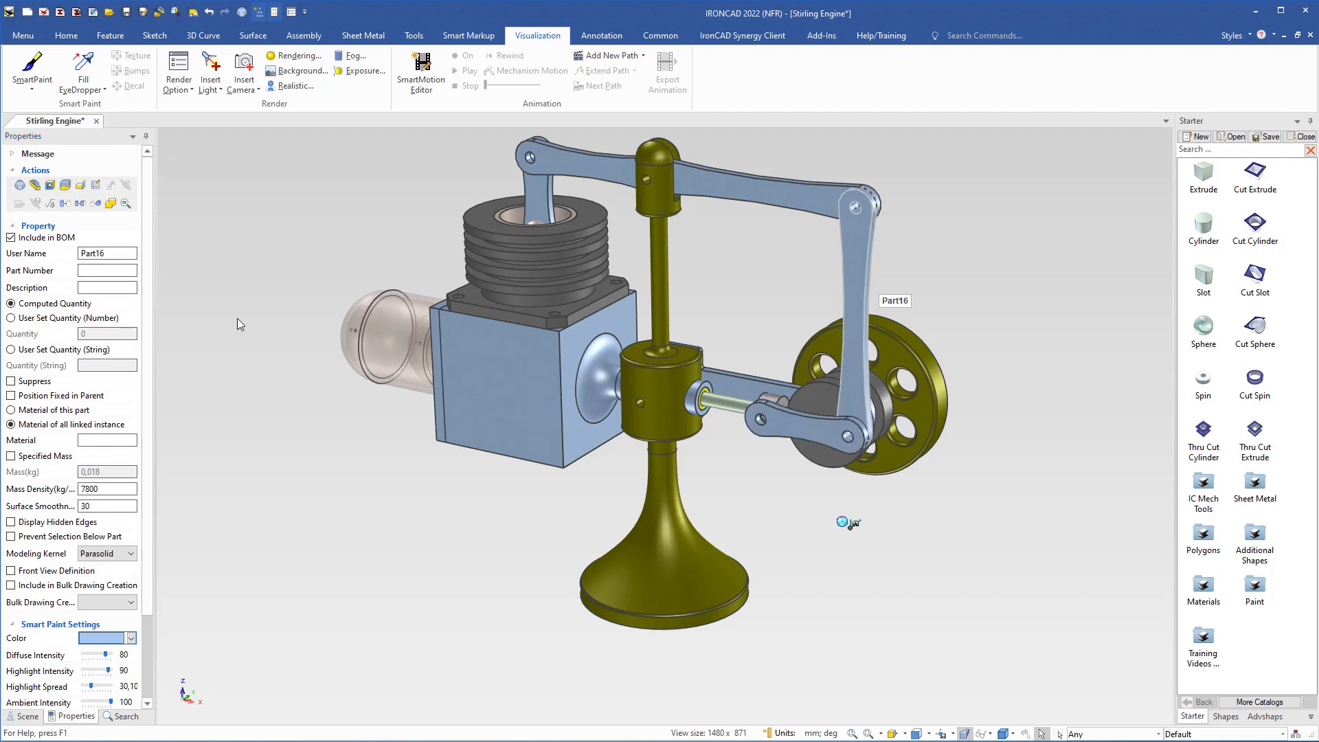
left_click(120, 253)
double_click(120, 253)
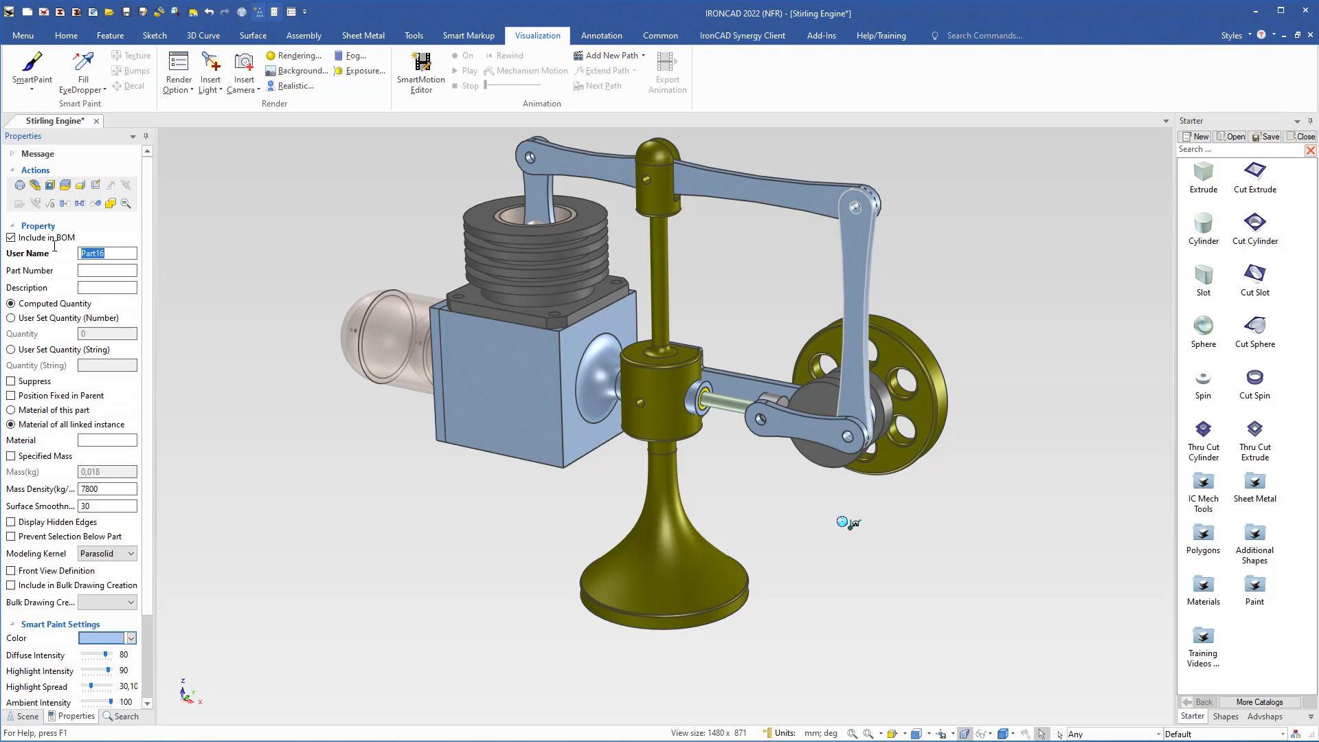
key("ctrl+v")
key("BackSpace")
type("2")
key("Return")
key("ctrl+c")
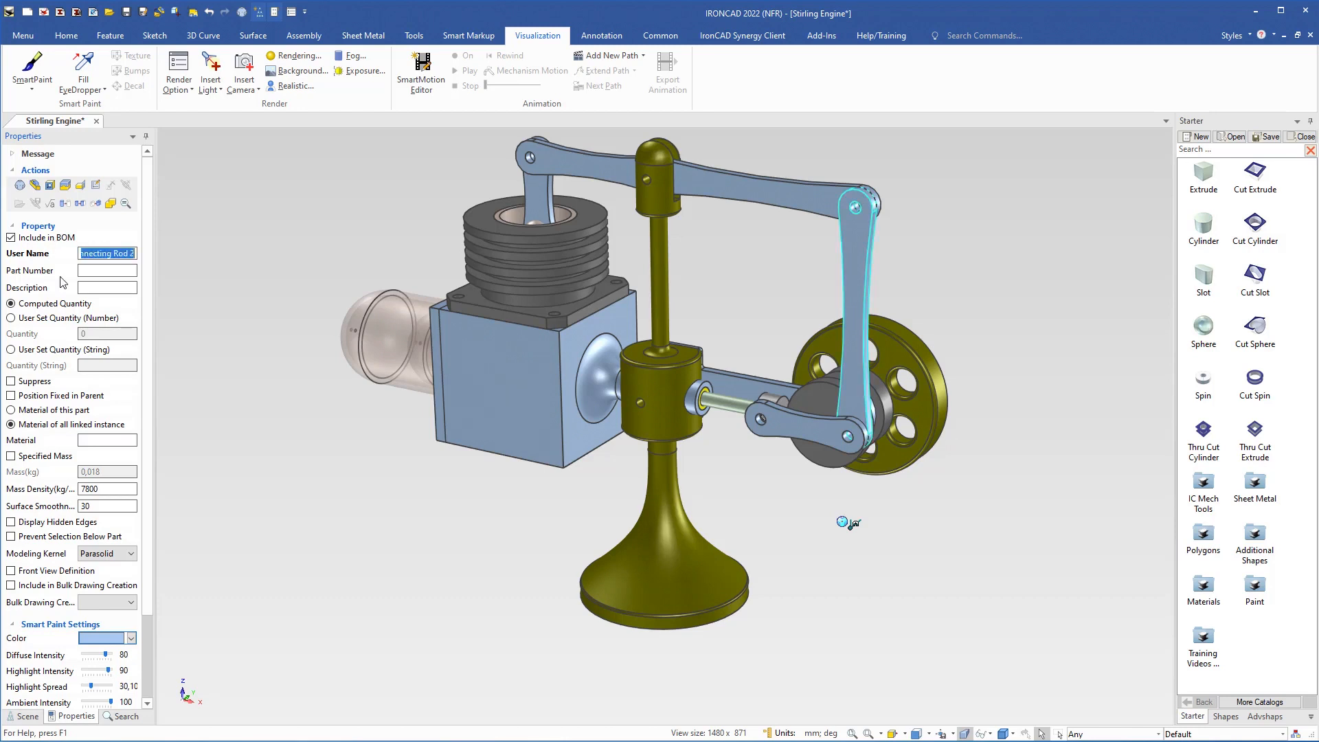
Step: Give the vertical link the description Connecting Rod 2 and part number 113
left_click(94, 288)
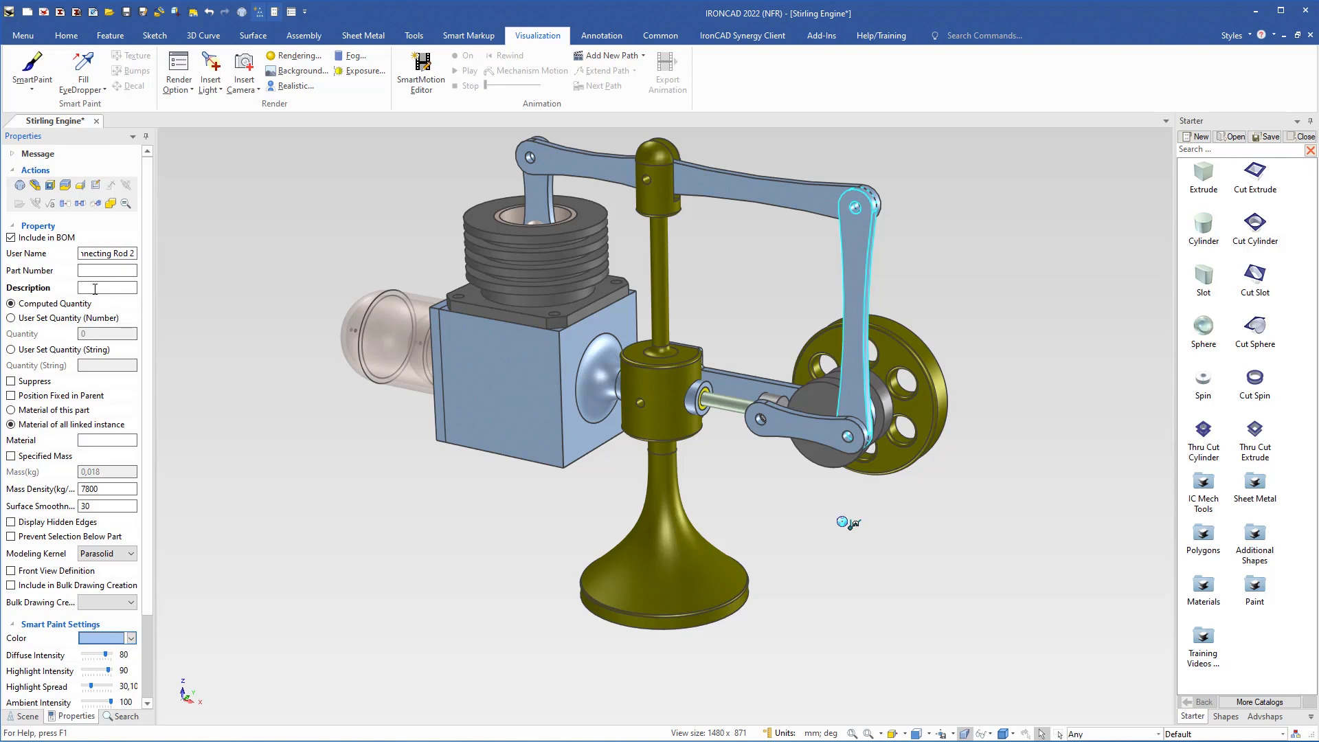
key("ctrl+v")
left_click(96, 270)
type("113")
double_click(96, 271)
Step: Rename the long horizontal beam through the stand's head as Connecting Rod 3
left_click(750, 200)
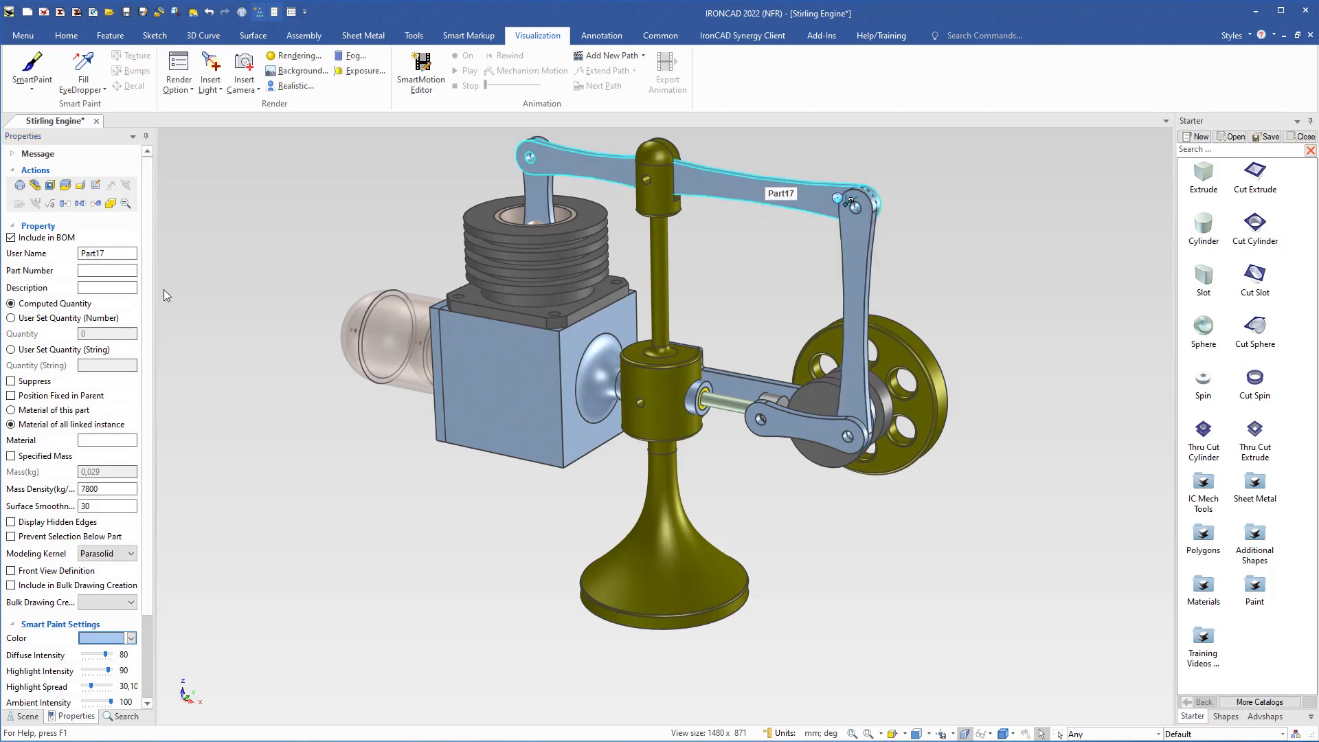
double_click(122, 254)
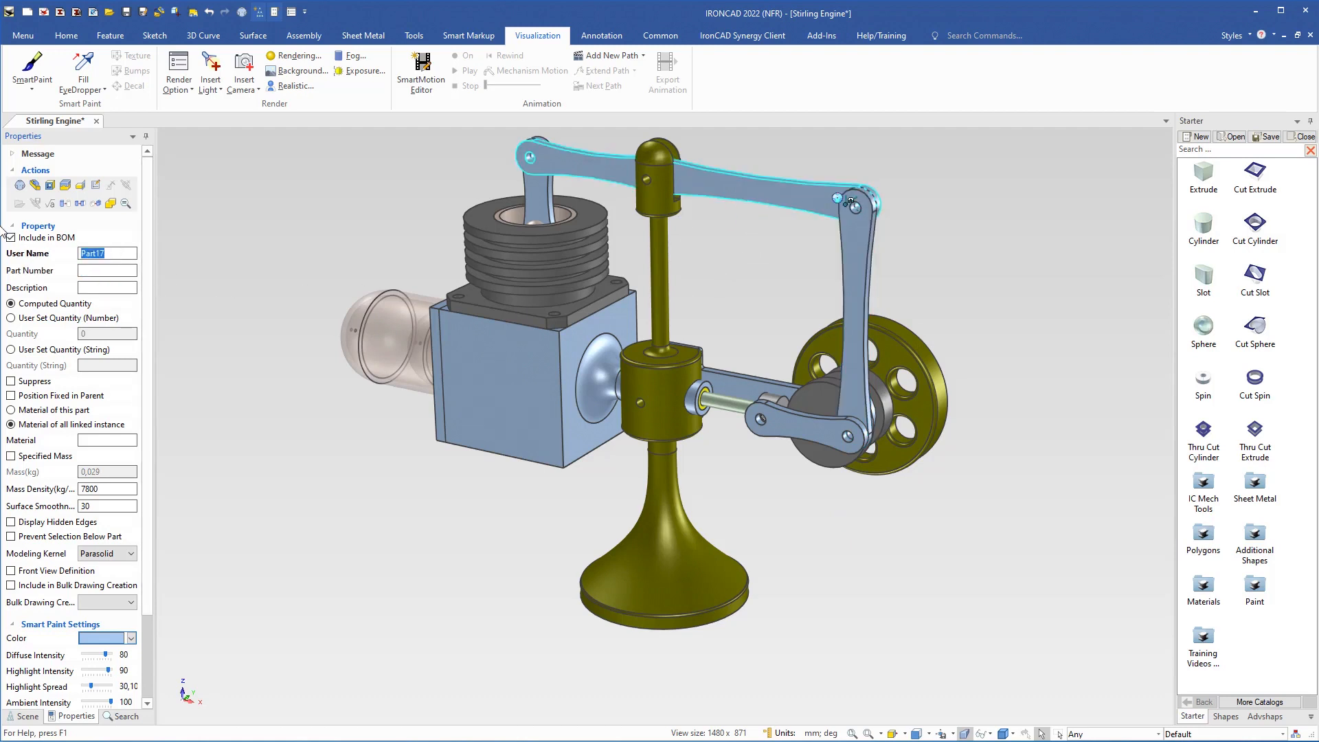
key("ctrl+v")
key("BackSpace")
type("3")
key("Return")
key("ctrl+c")
Step: Give the horizontal beam the description Connecting Rod 3 and part number 114
left_click(85, 287)
key("ctrl+v")
left_click(83, 270)
type("14")
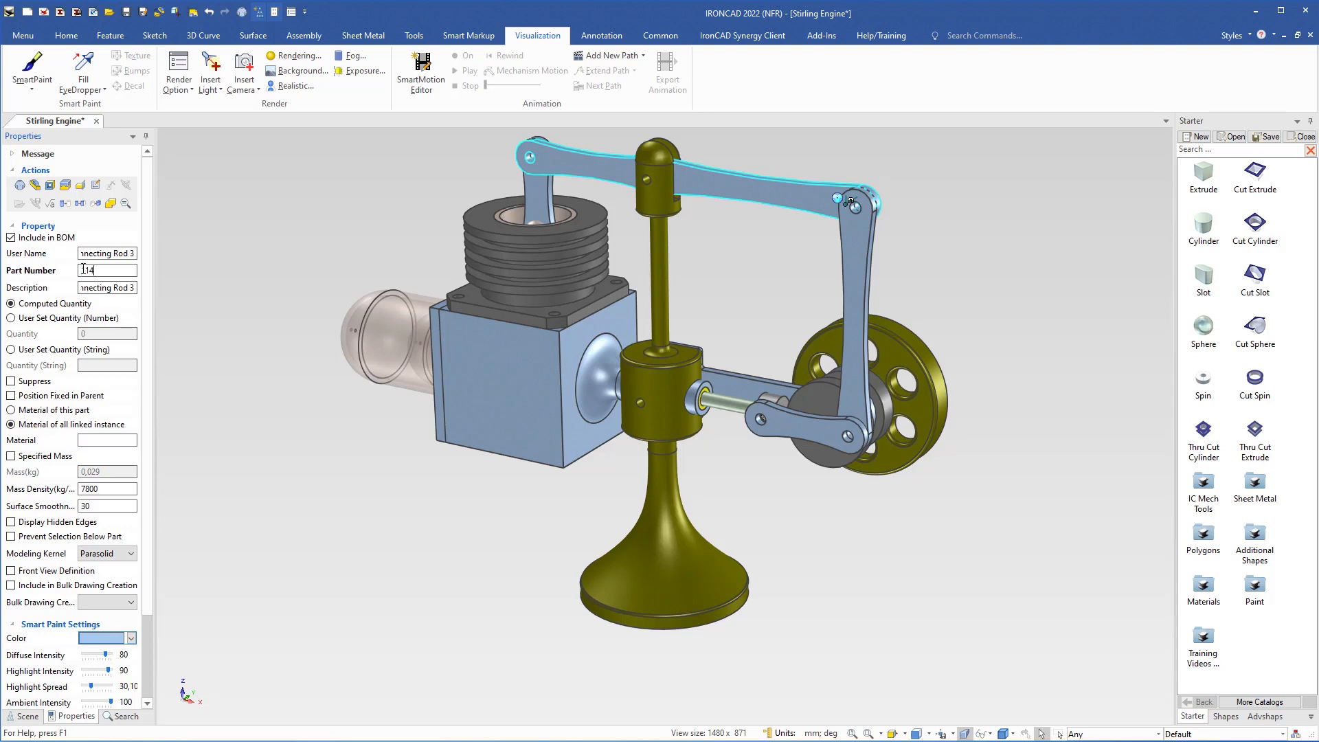
key("Return")
Step: Rename the short link between the beam and the glass piston as Connecting Rod 4
left_click(537, 196)
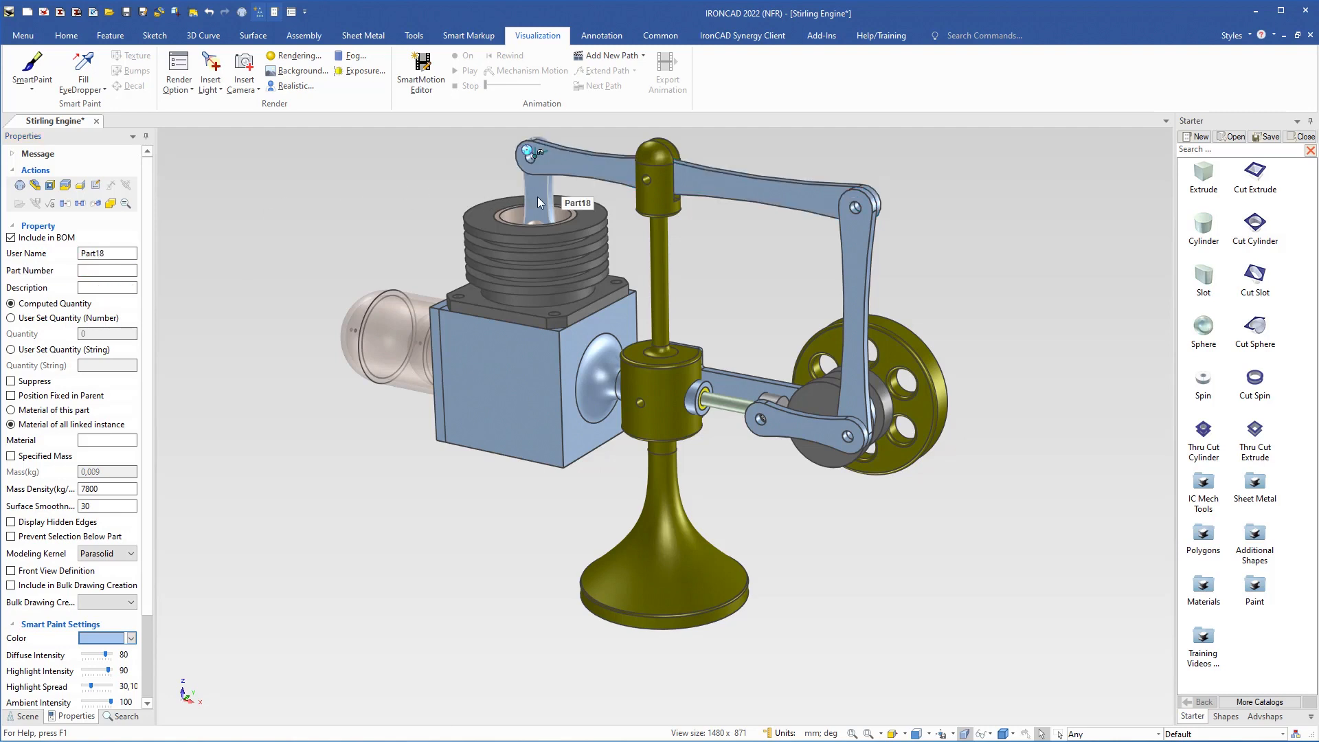
left_click(40, 253)
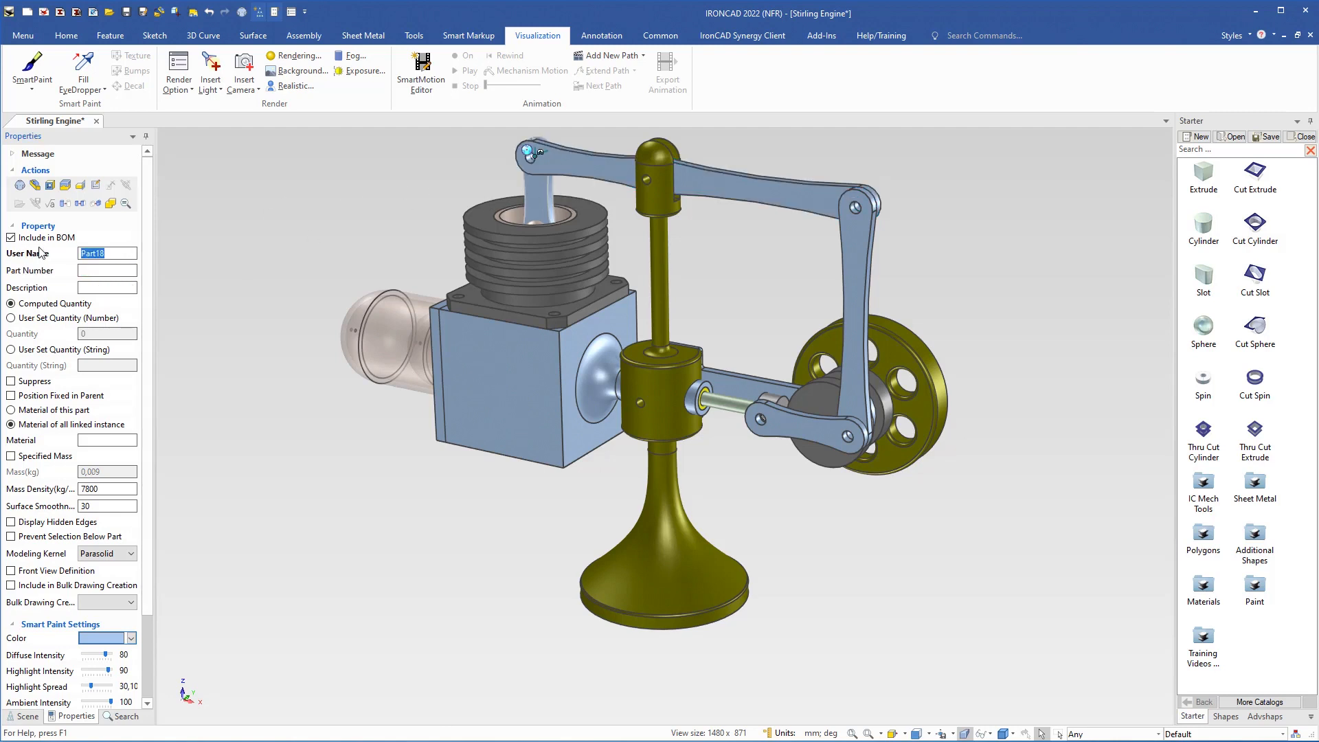
key("ctrl+v")
key("BackSpace")
key("BackSpace")
type("4")
key("Return")
key("ctrl+c")
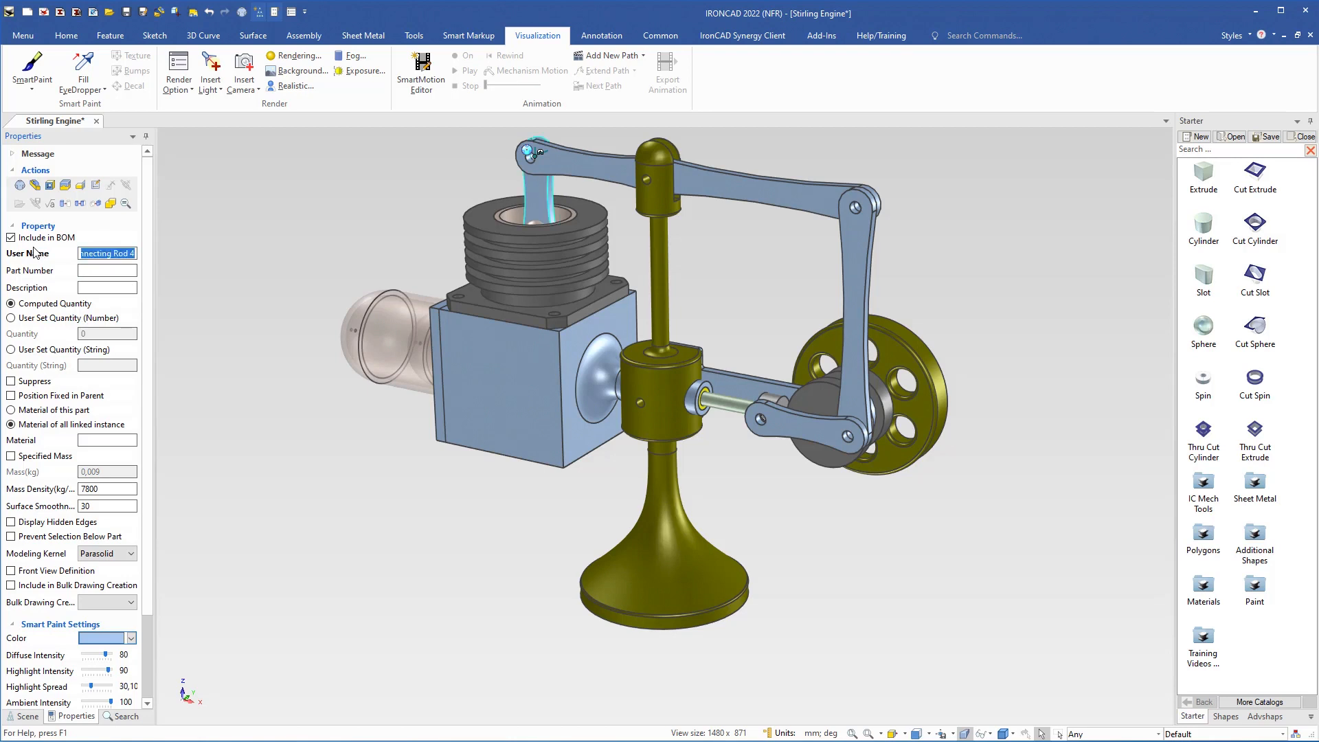
Step: Give the piston's link the description Connecting Rod 4 and part number 112, then deselect it
left_click(84, 289)
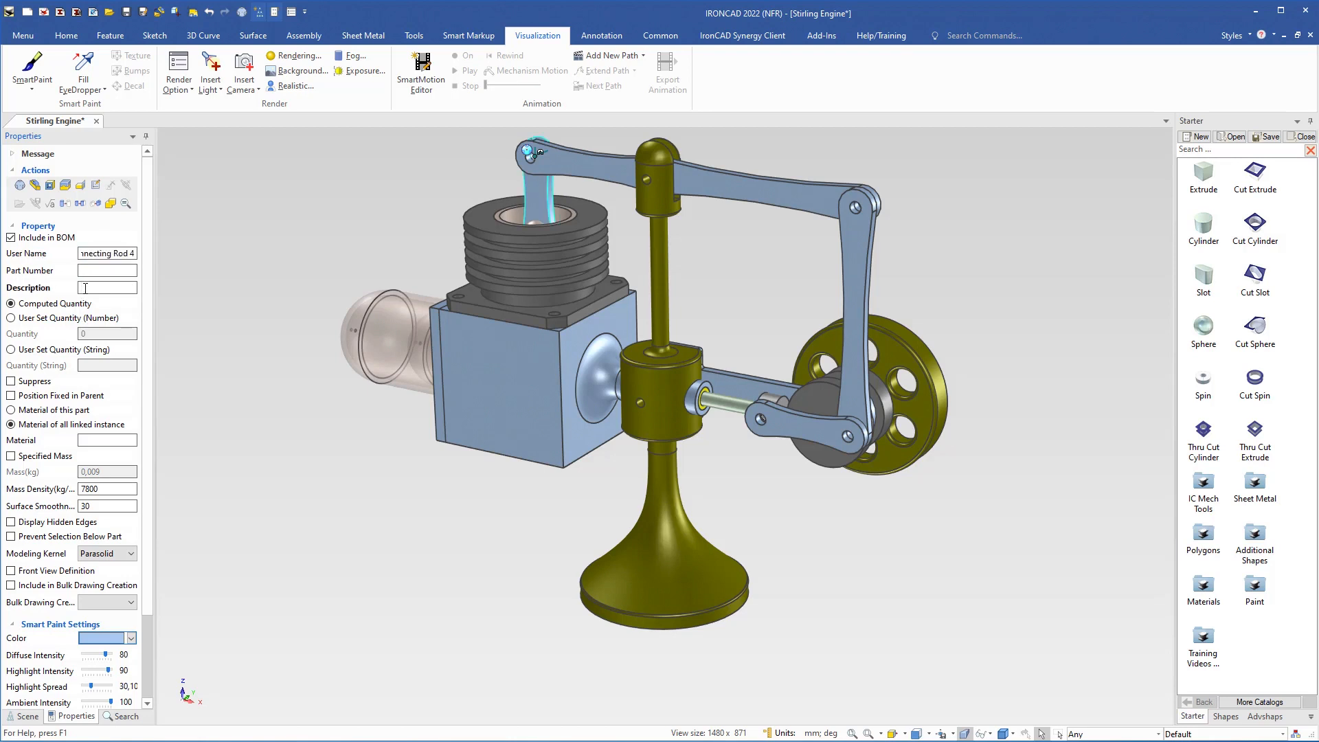
key("ctrl+v")
left_click(95, 270)
type("112")
double_click(95, 270)
left_click(201, 336)
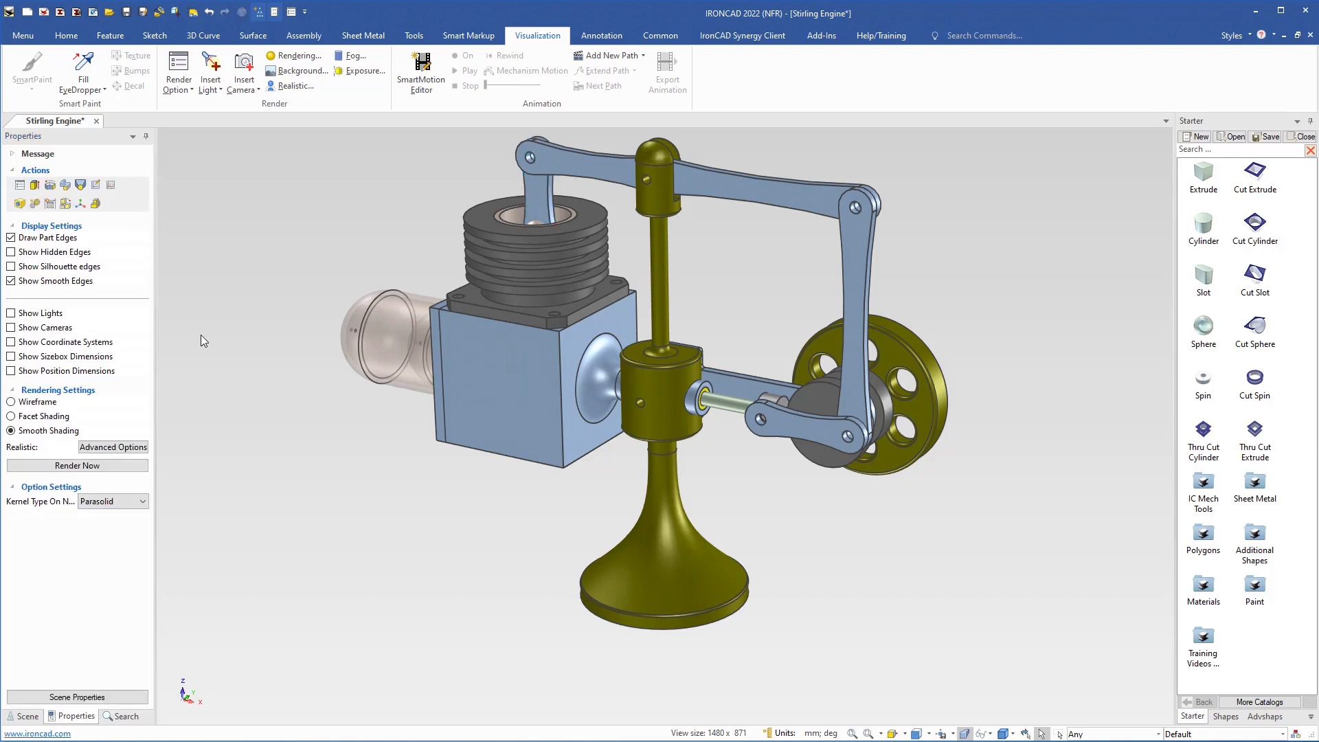
Step: Correct the user name of the Connectin Rod Bracket part to Connecting Rod Bracket
left_click(28, 716)
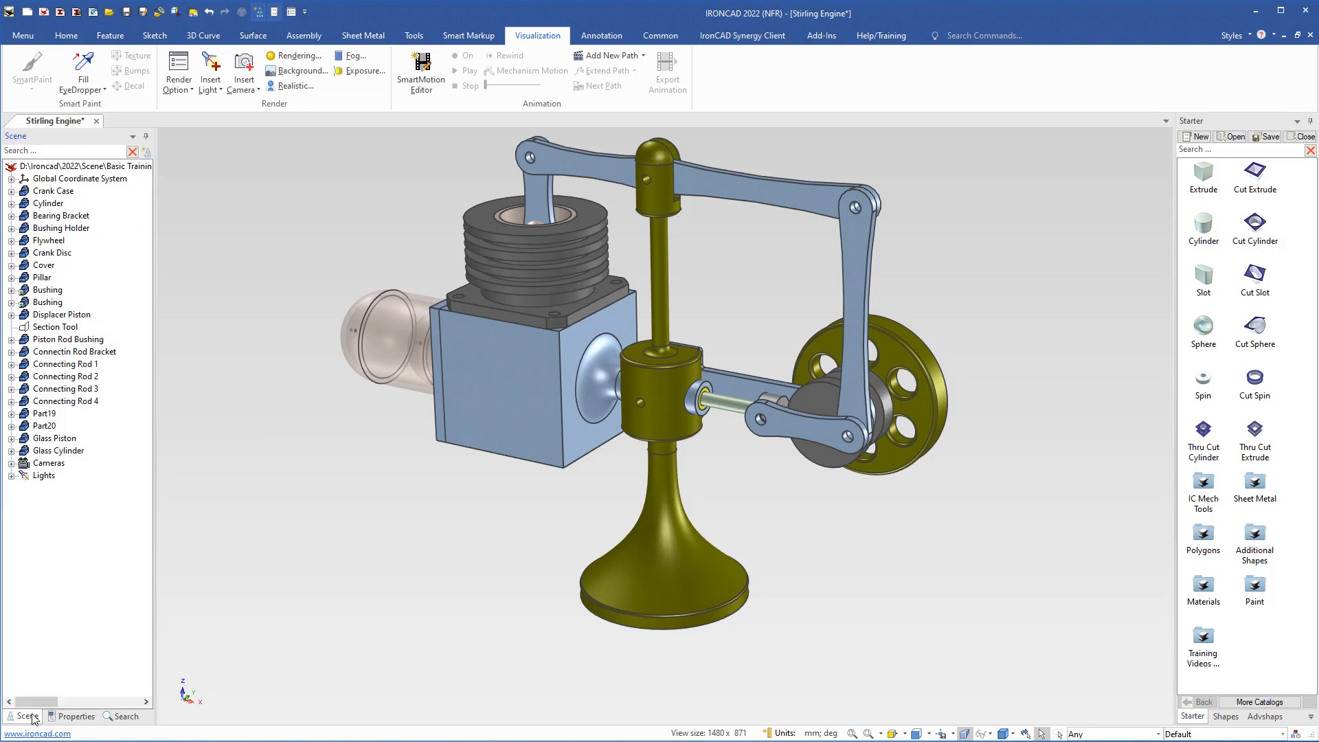
left_click(68, 352)
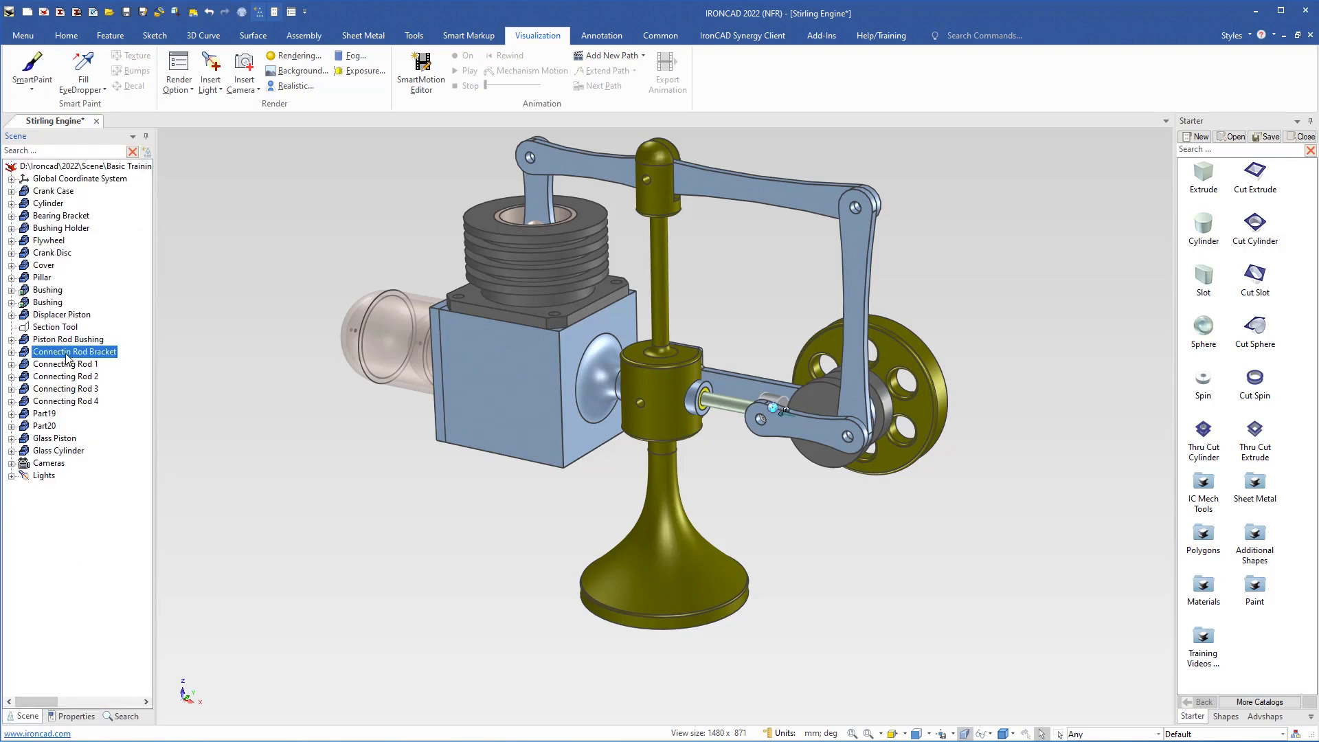
left_click(74, 716)
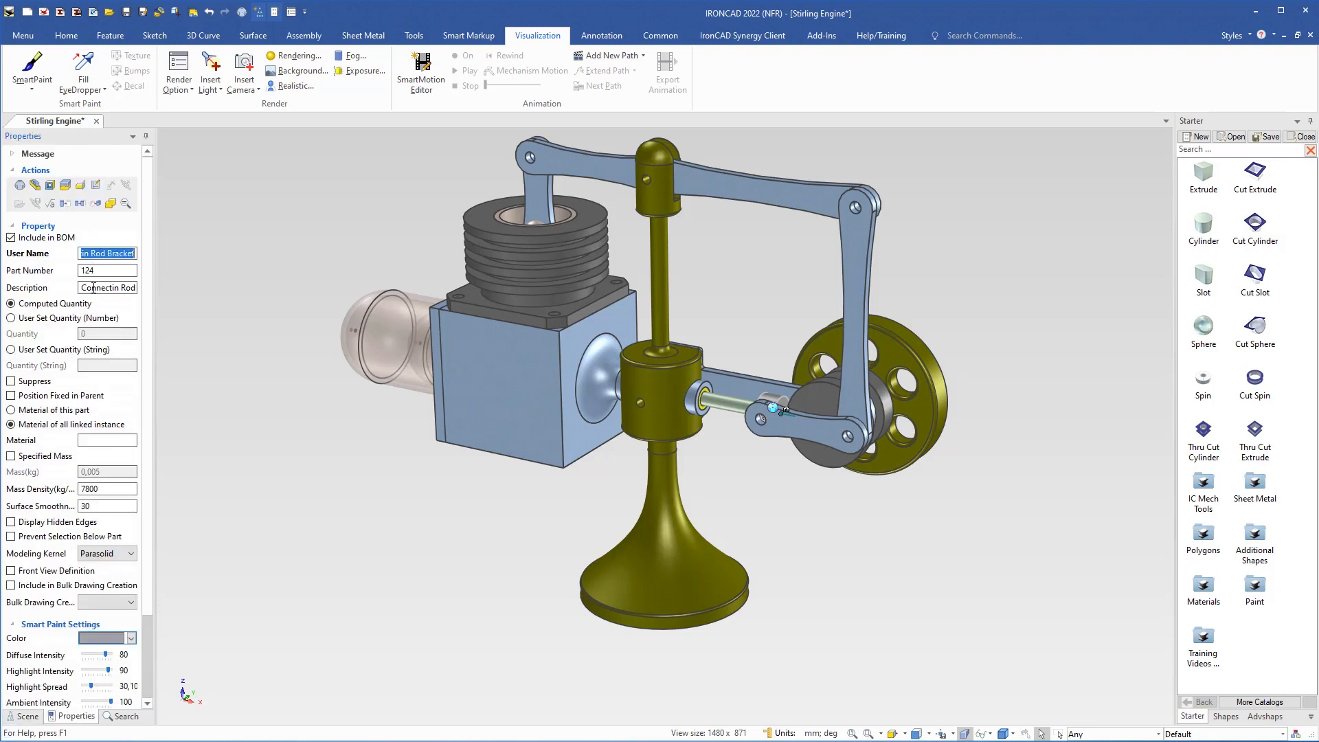
left_click(90, 253)
type("g")
key("Return")
Step: Replace the bracket's description with the corrected name Connecting Rod Bracket and deselect the part
left_click(110, 284)
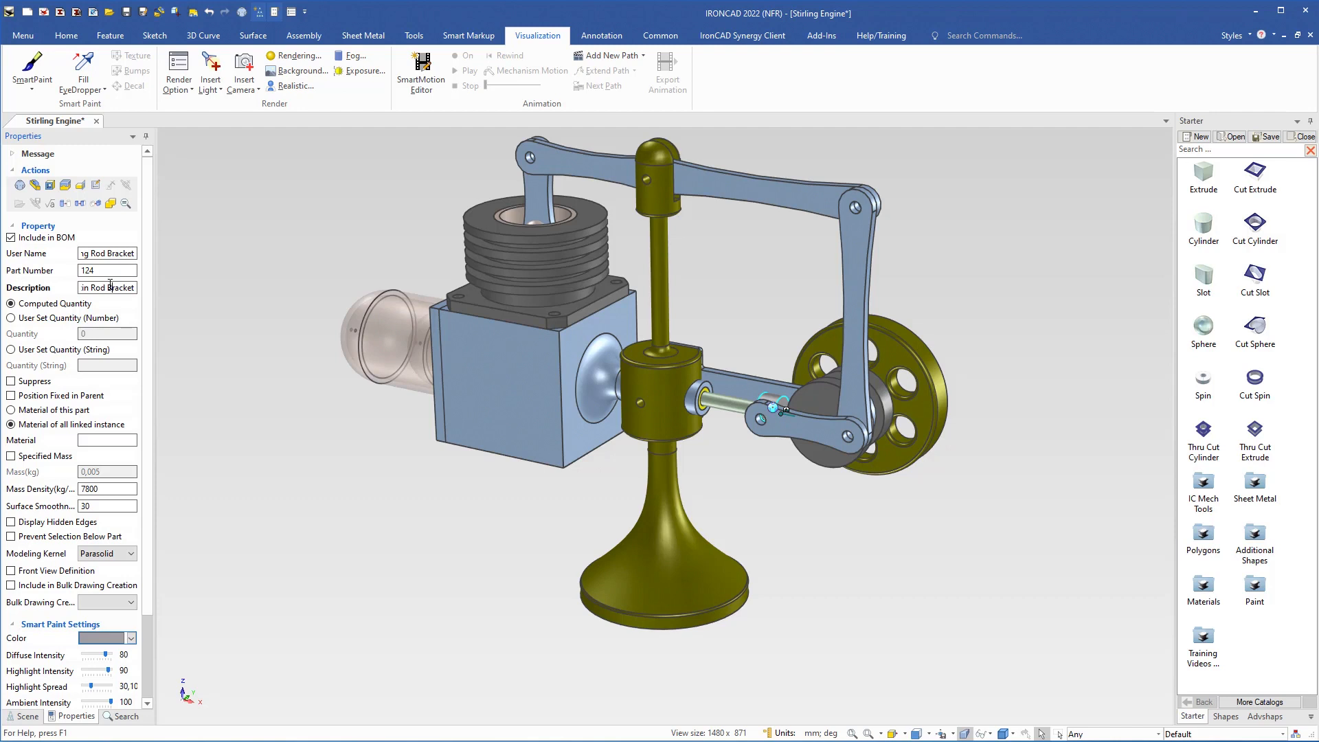
key("ctrl+a")
type("ng Rod Bracket")
key("ctrl+a")
left_click(27, 716)
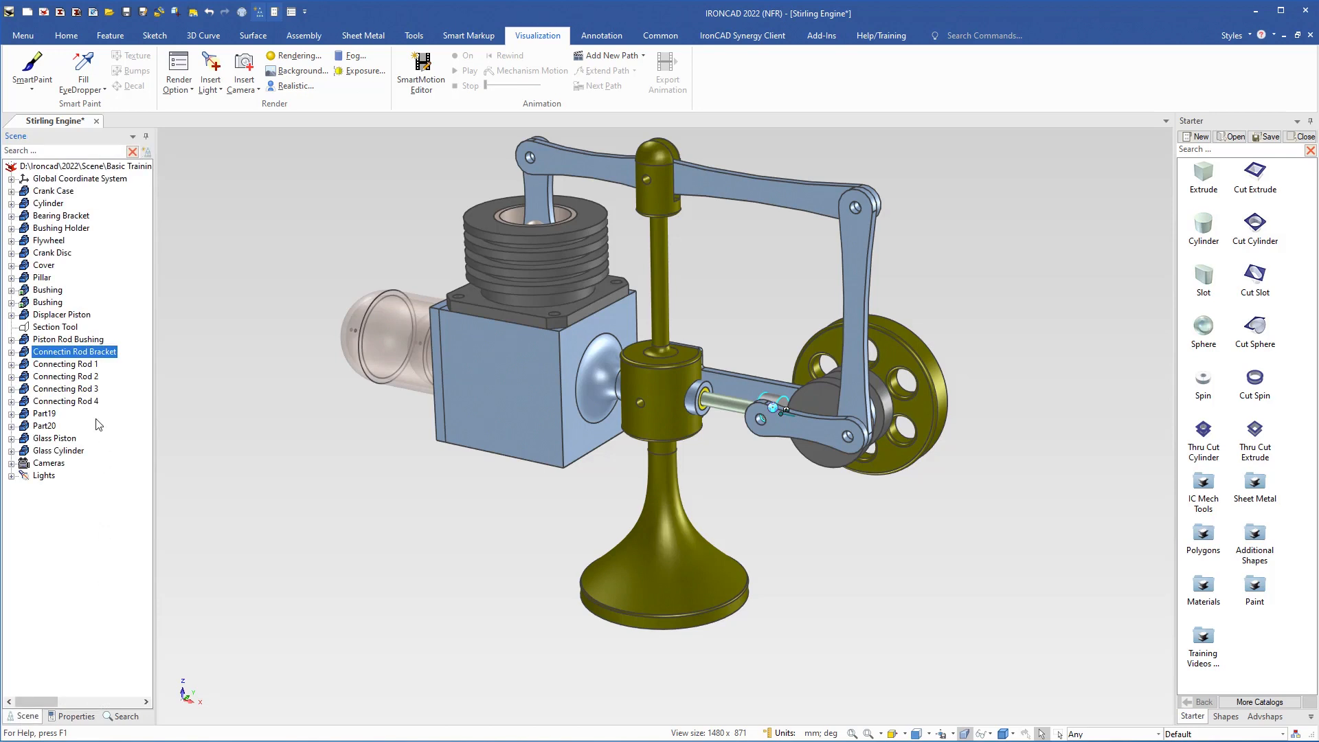
left_click(199, 428)
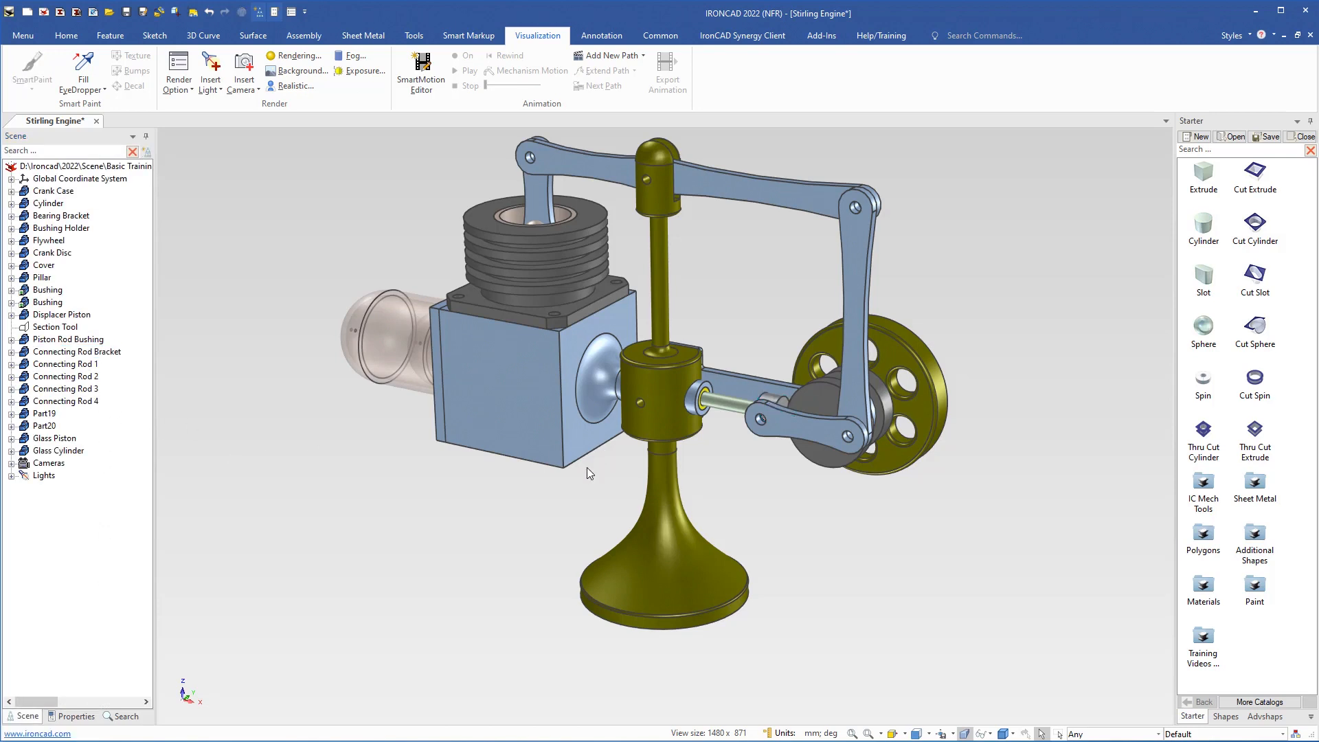
Step: Fit the whole engine in the view and save the Stirling Engine scene
key("Home")
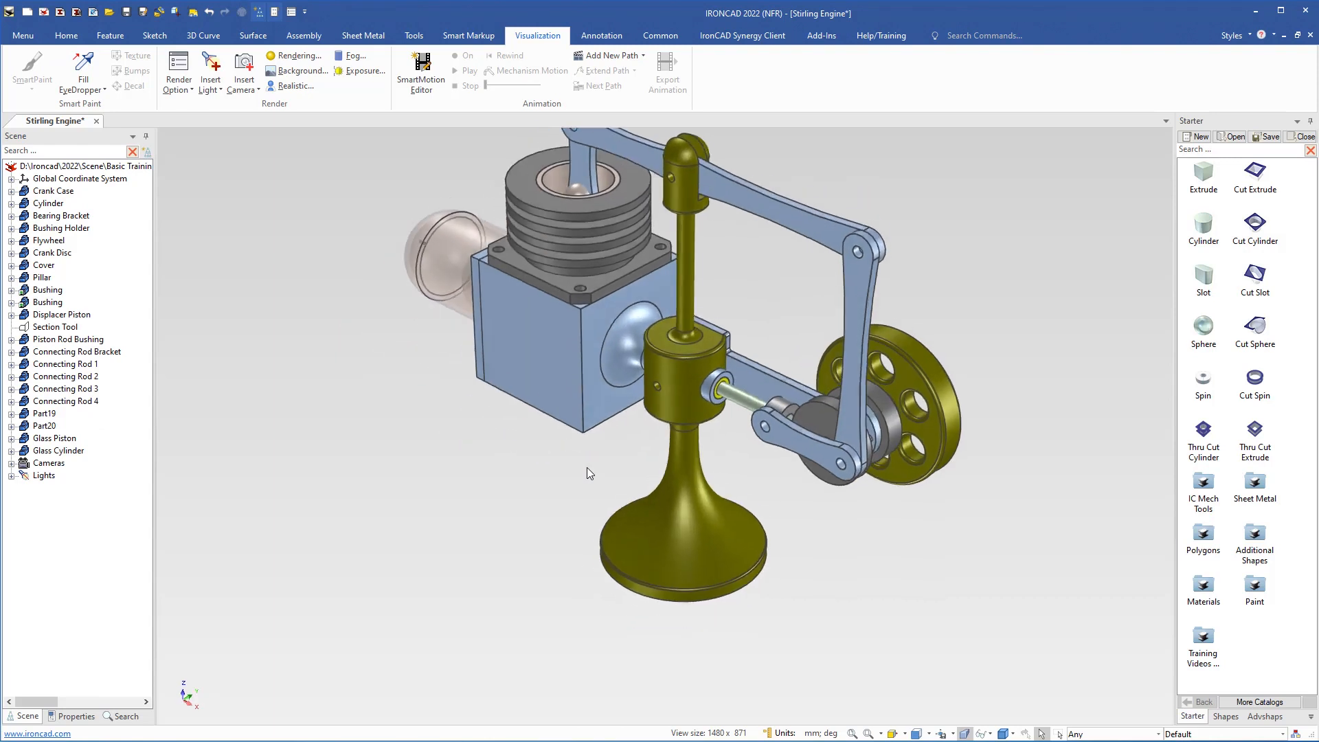
key("F8")
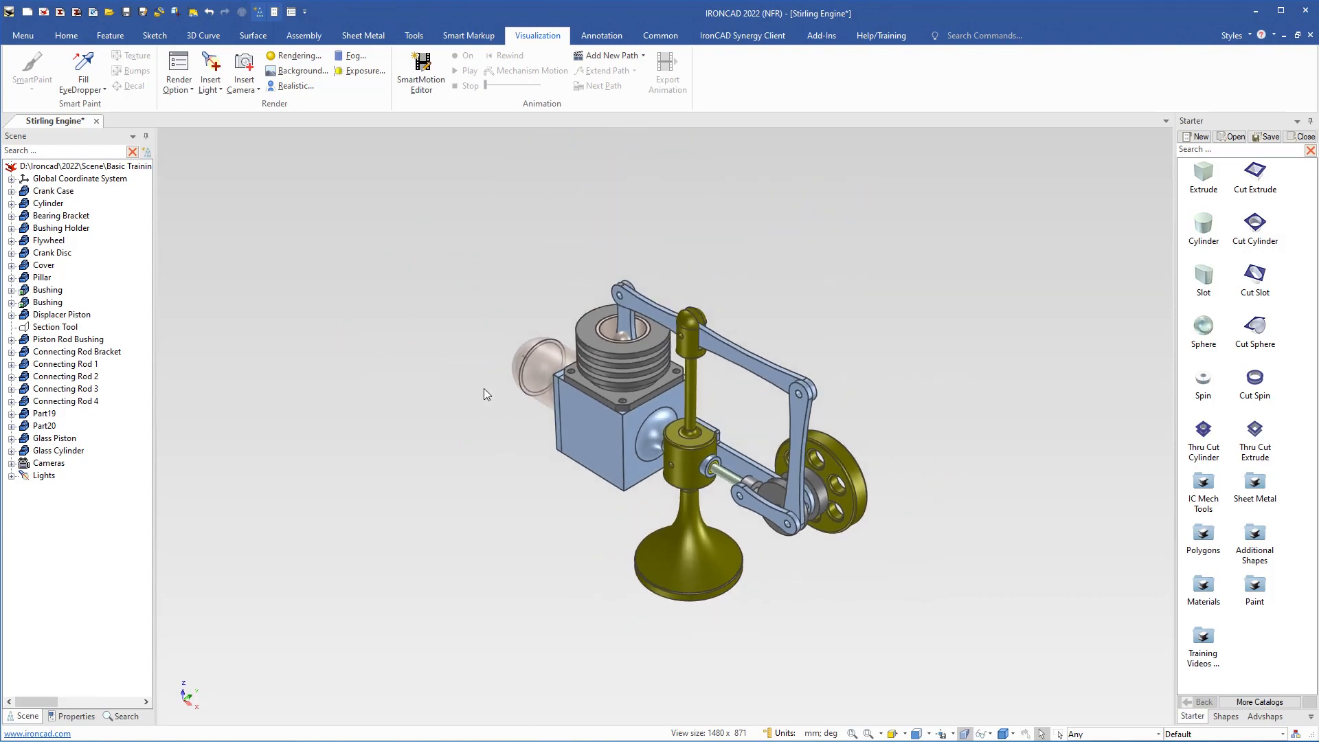
left_click(66, 36)
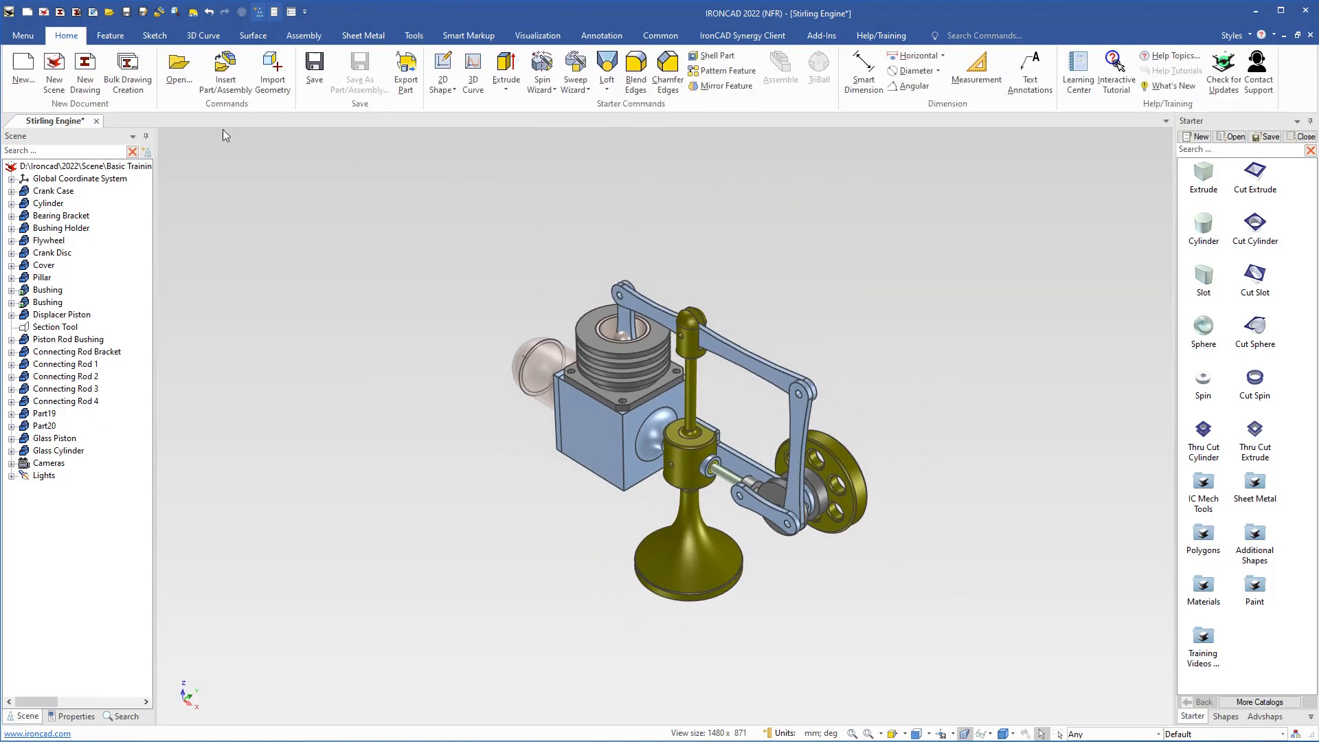
left_click(313, 65)
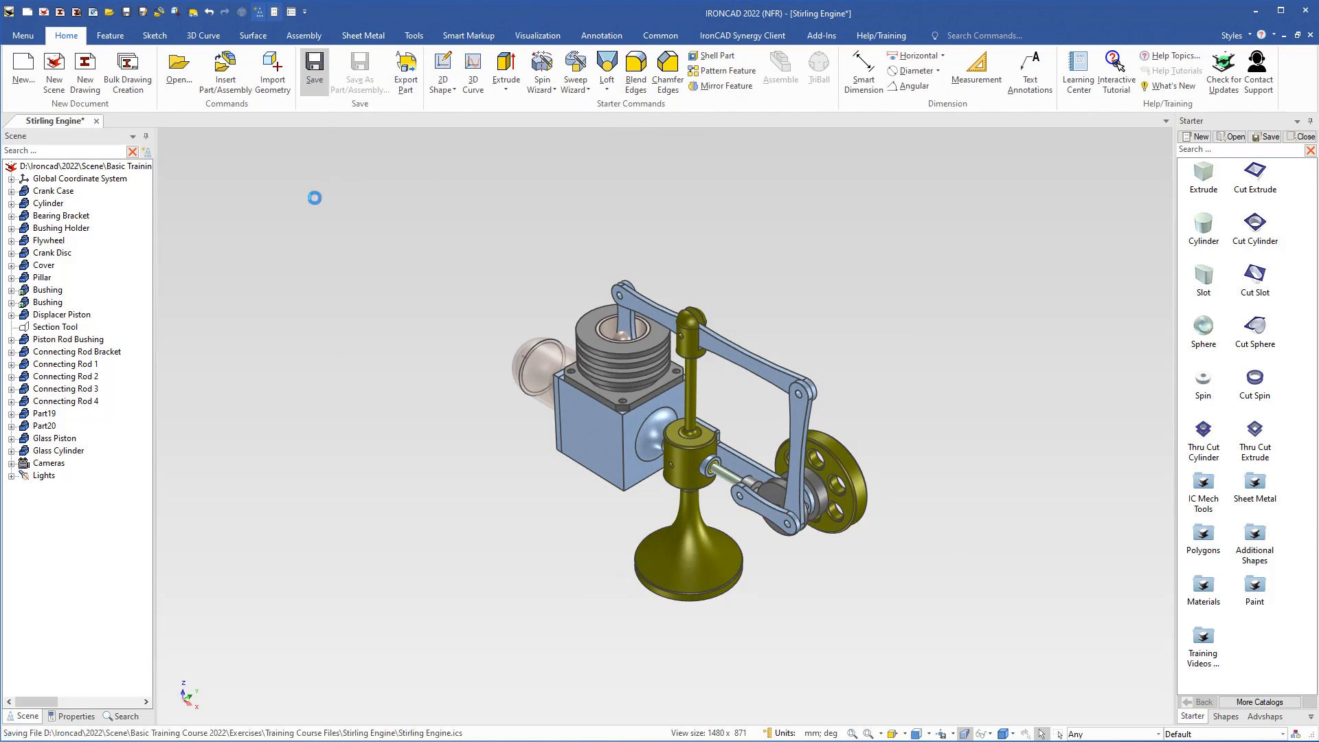